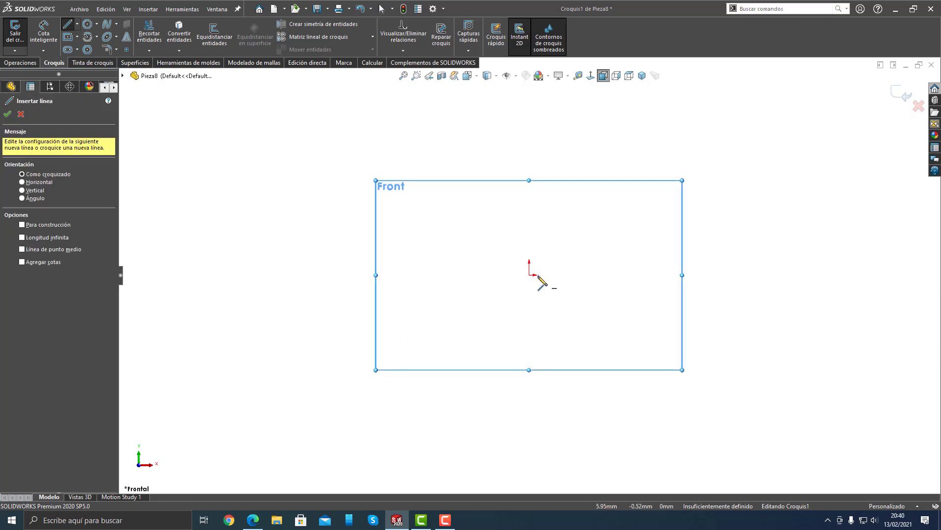
Sketch a vertical line about 79 mm long upward from the origin on the Front plane.
{"action": "left_click", "coordinate": [529, 275]}
{"action": "left_click", "coordinate": [529, 124]}
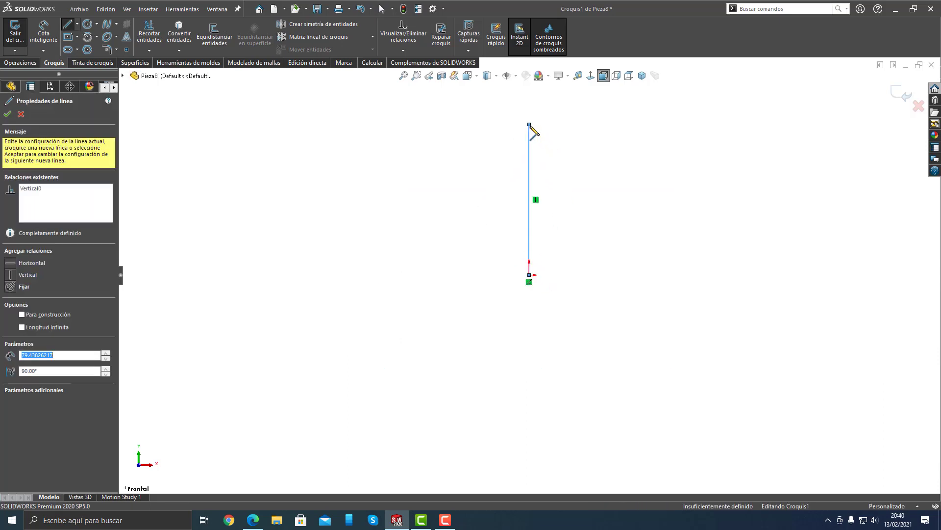
{"action": "key", "text": "Escape"}
Sketch a second line from the origin sloping down to the left.
{"action": "key", "text": "s"}
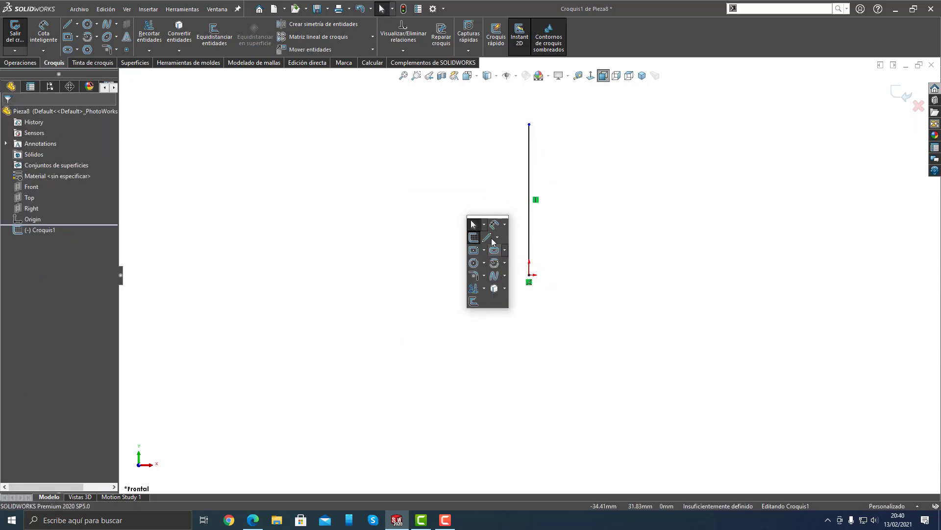
{"action": "left_click", "coordinate": [493, 241]}
{"action": "left_click", "coordinate": [530, 275]}
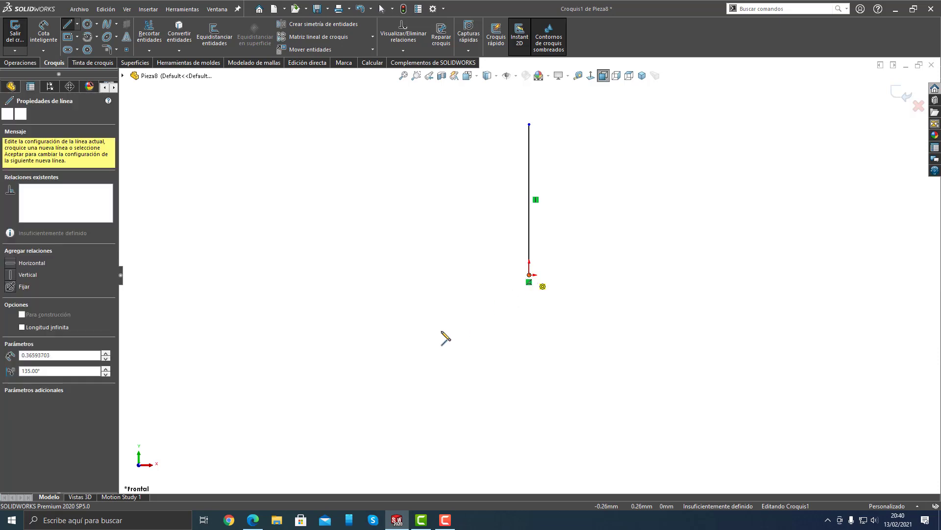
{"action": "left_click", "coordinate": [408, 350]}
{"action": "right_click", "coordinate": [398, 329]}
{"action": "left_click", "coordinate": [437, 341]}
Sketch a third line from the origin sloping down to the right, completing a three-armed Y shape.
{"action": "key", "text": "s"}
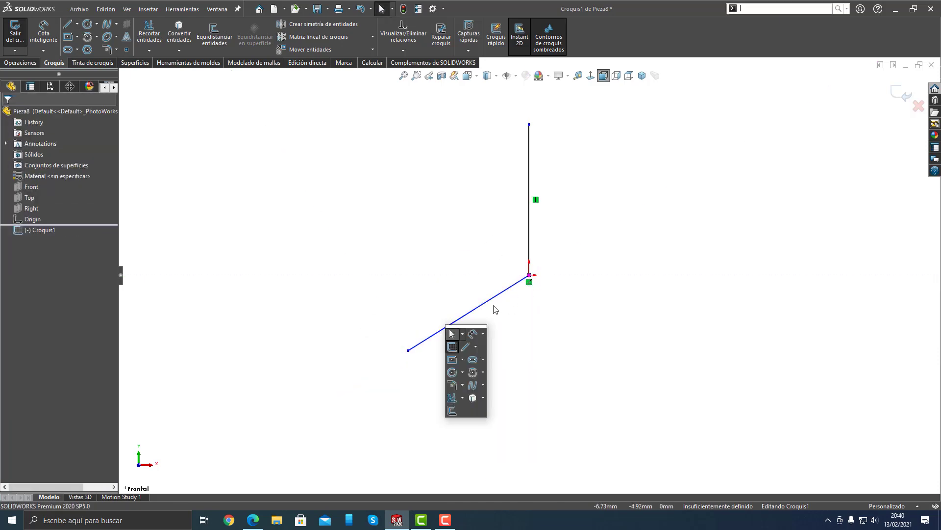
{"action": "left_click", "coordinate": [465, 346]}
{"action": "left_click", "coordinate": [529, 275]}
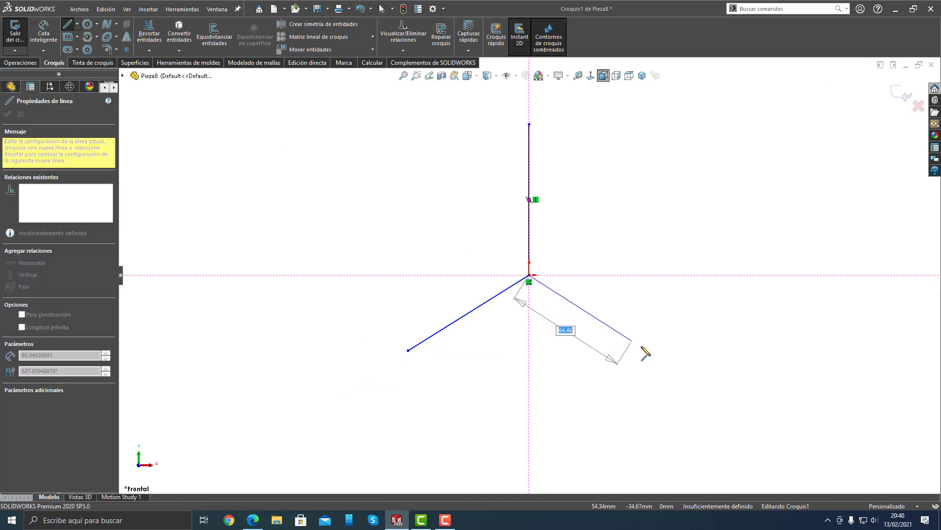
{"action": "left_click", "coordinate": [668, 346]}
{"action": "key", "text": "Escape"}
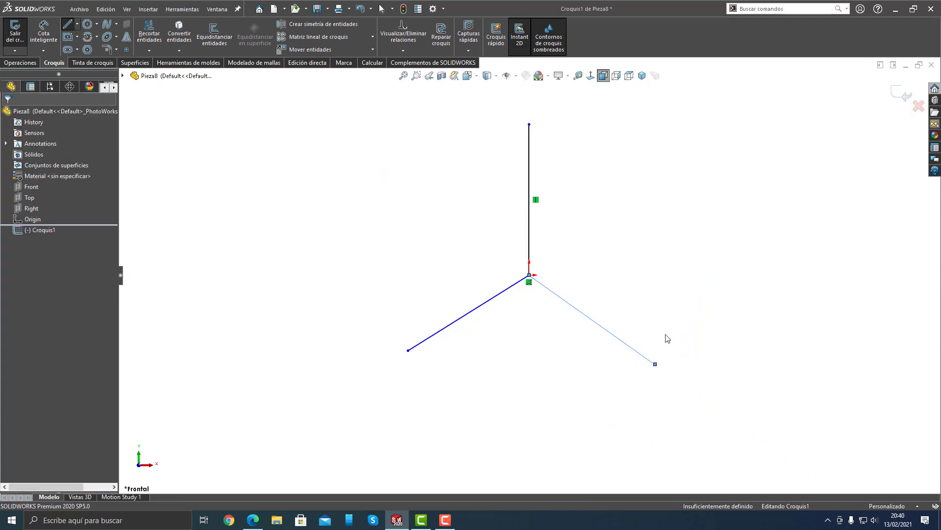
Dimension the vertical line's length as 65 mm.
{"action": "key", "text": "s"}
{"action": "left_click", "coordinate": [666, 317]}
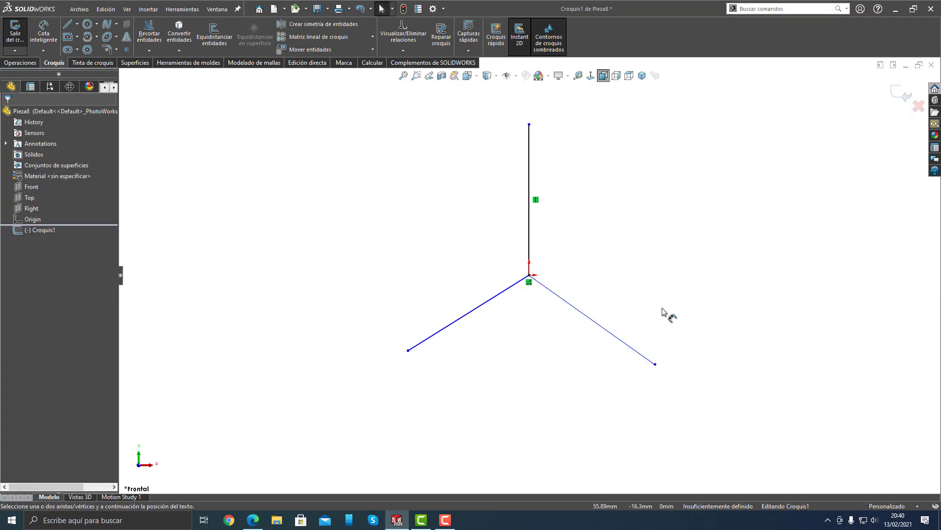
{"action": "left_click", "coordinate": [531, 238]}
{"action": "left_click", "coordinate": [584, 235]}
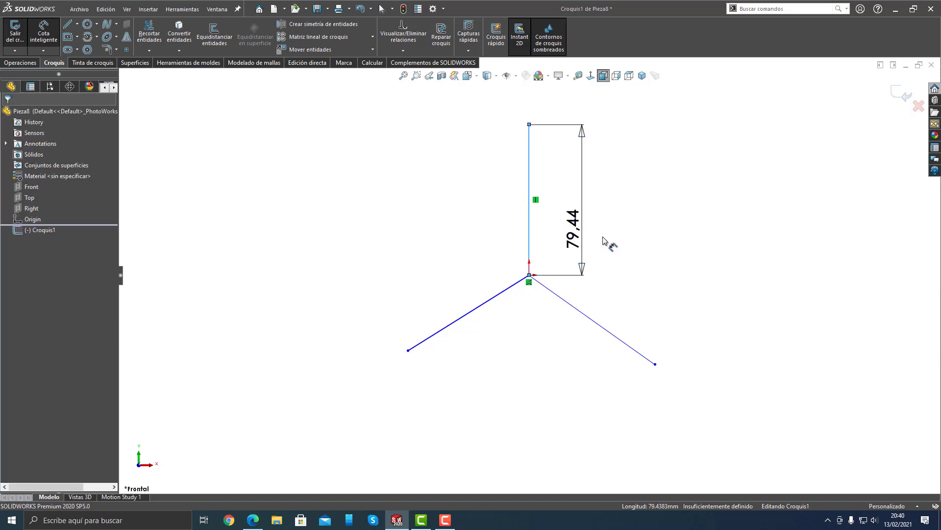
{"action": "type", "text": "6"}
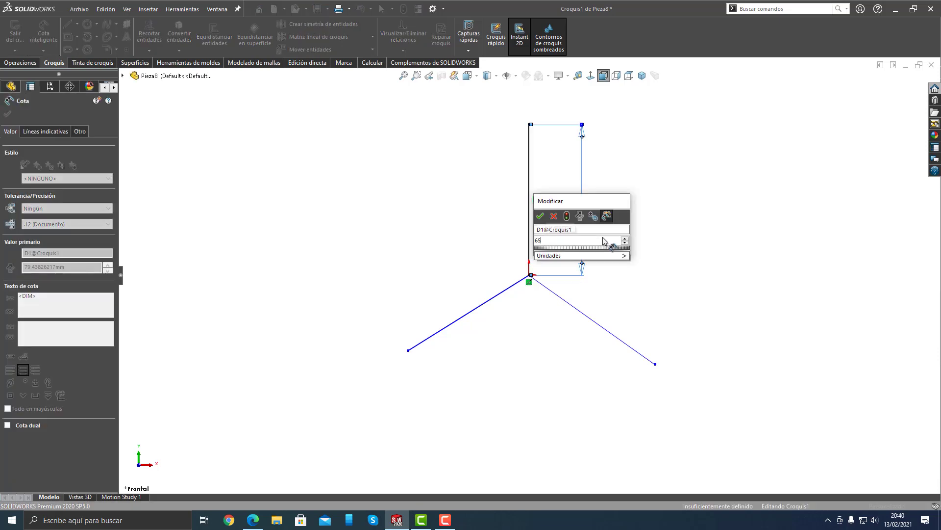
{"action": "type", "text": "5"}
{"action": "key", "text": "Return"}
{"action": "right_click", "coordinate": [607, 241]}
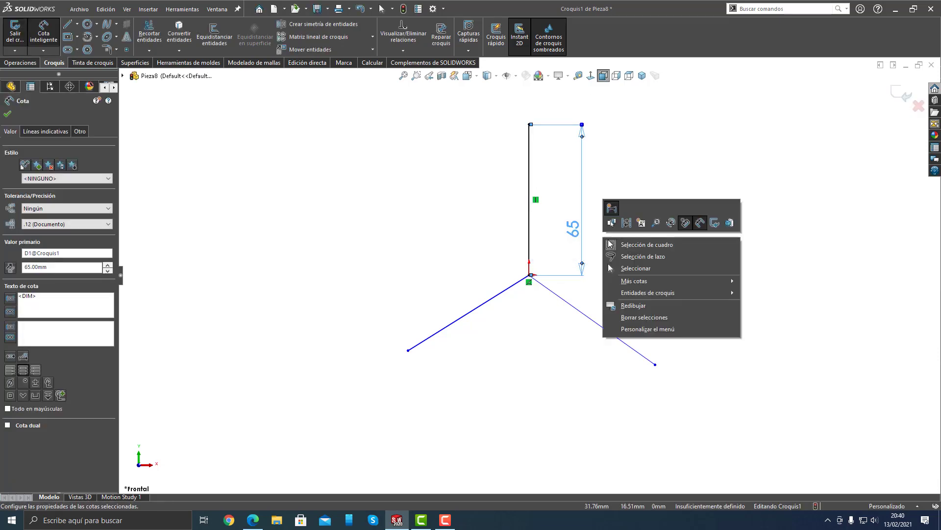
{"action": "left_click", "coordinate": [635, 268]}
Apply an Equal relation to the three lines meeting at the origin.
{"action": "left_click", "coordinate": [531, 248]}
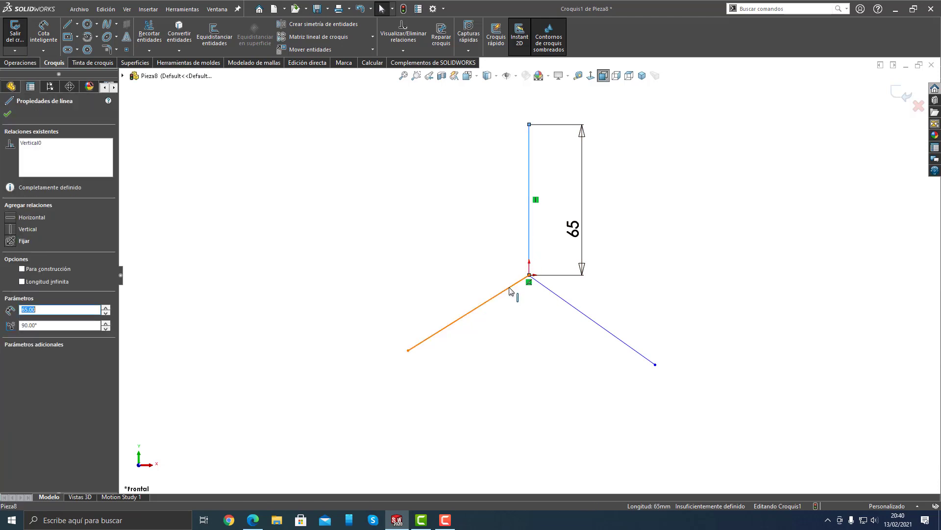
{"action": "left_click", "coordinate": [509, 288], "text": "ctrl"}
{"action": "left_click", "coordinate": [556, 293], "text": "ctrl"}
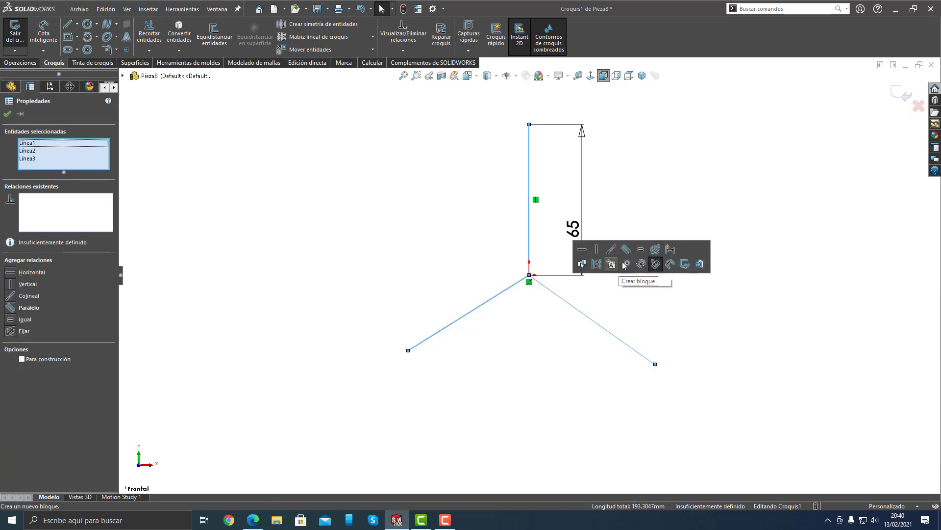
{"action": "left_click", "coordinate": [641, 249]}
{"action": "left_click", "coordinate": [635, 300]}
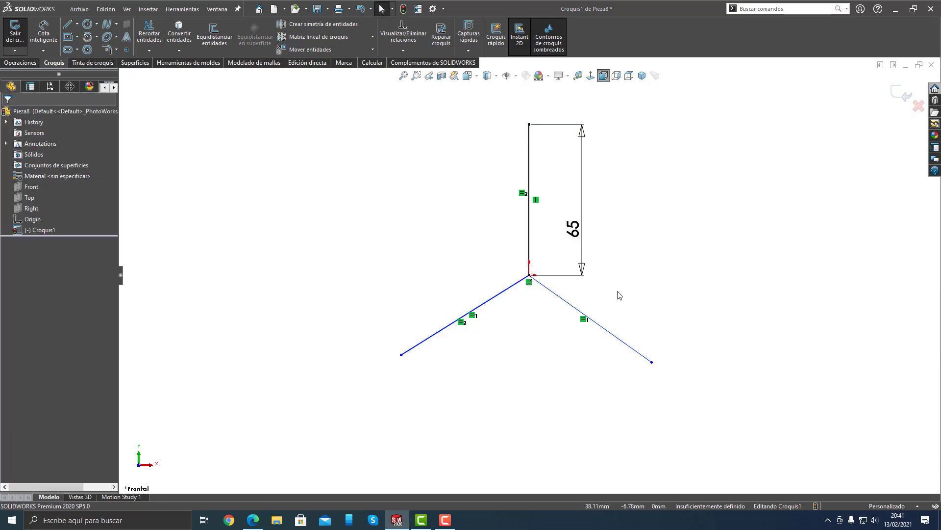
Dimension the angle between the vertical line and the lower-left line as 120°.
{"action": "key", "text": "s"}
{"action": "left_click", "coordinate": [647, 300]}
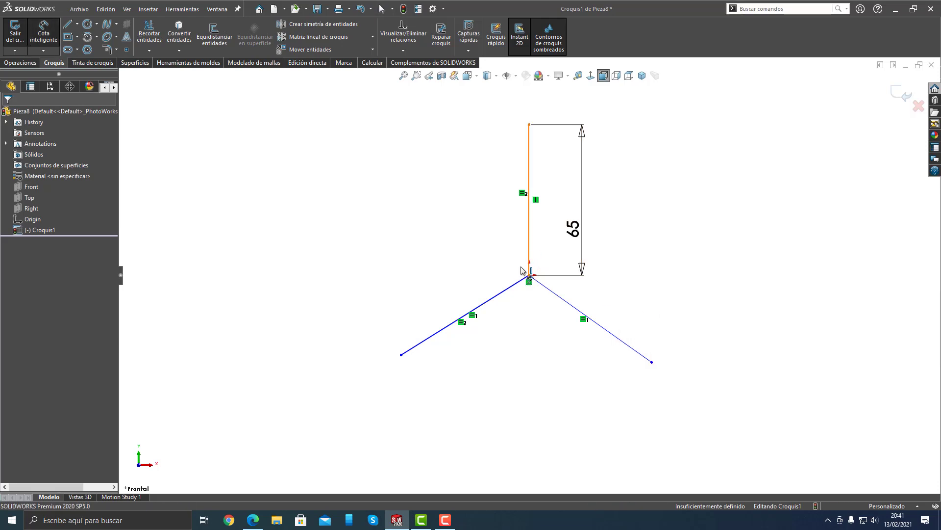
{"action": "left_click", "coordinate": [529, 264]}
{"action": "left_click", "coordinate": [496, 294]}
{"action": "left_click", "coordinate": [482, 297]}
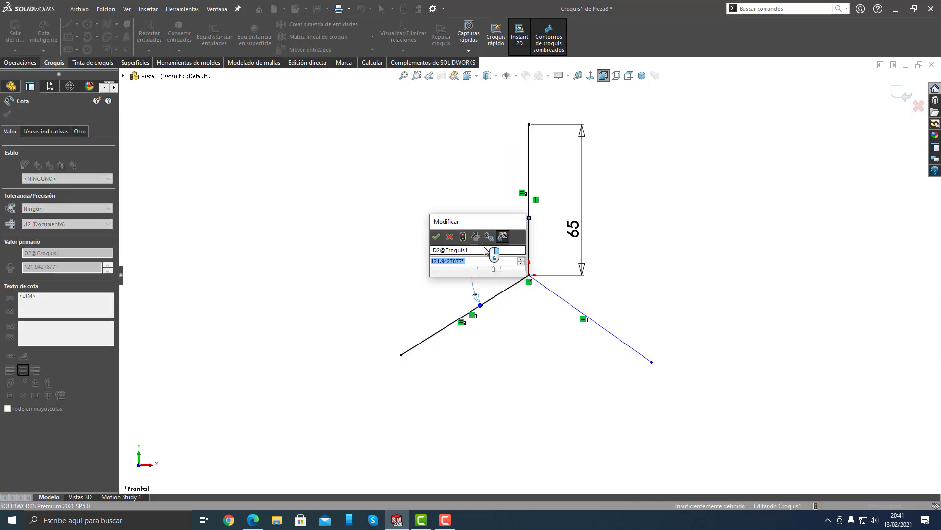
{"action": "type", "text": "120"}
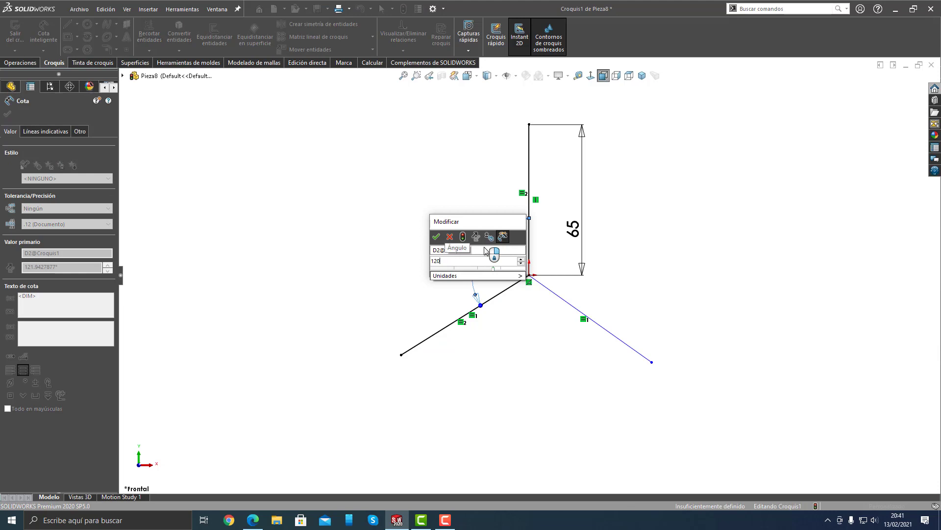
{"action": "key", "text": "Return"}
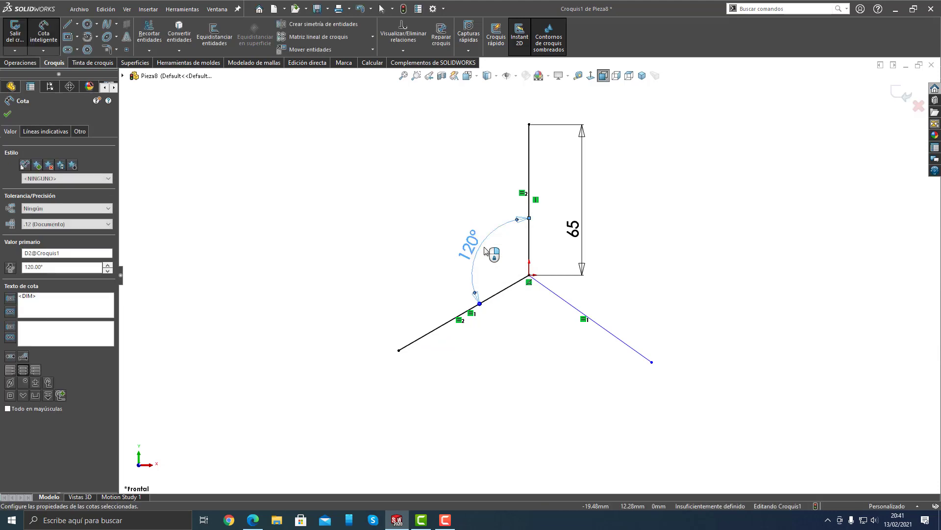
Dimension the angle between the vertical line and the lower-right line as 120°.
{"action": "left_click", "coordinate": [529, 240]}
{"action": "left_click", "coordinate": [549, 289]}
{"action": "left_click", "coordinate": [615, 273]}
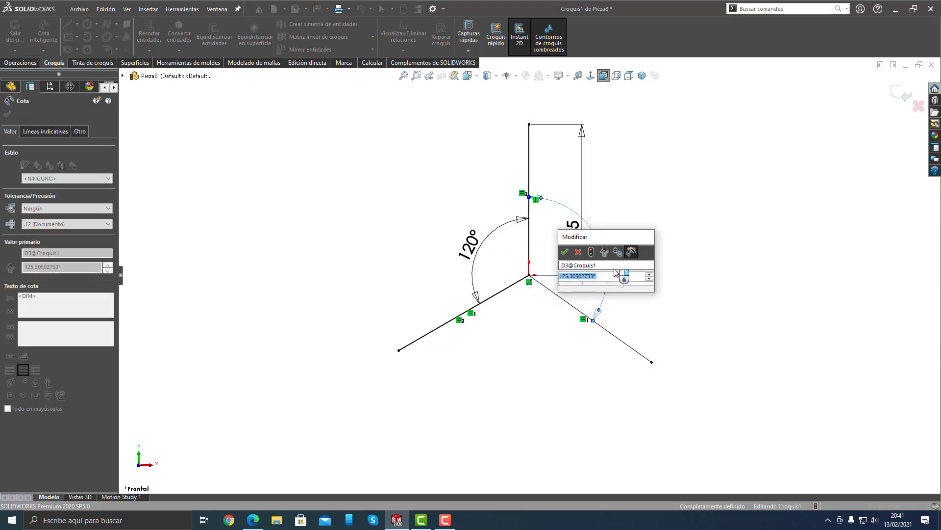
{"action": "type", "text": "120"}
{"action": "key", "text": "Return"}
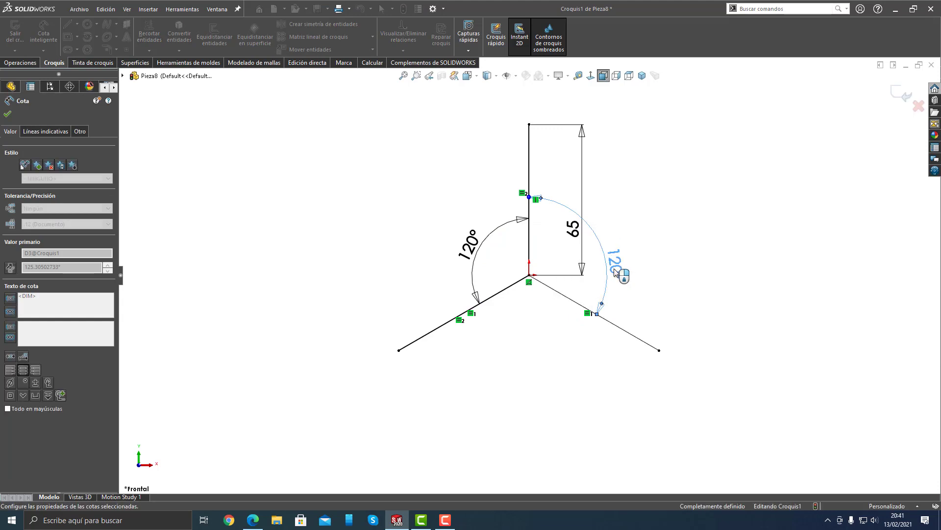
Exit the finished Y-shaped sketch and clear the selection.
{"action": "left_click", "coordinate": [625, 280]}
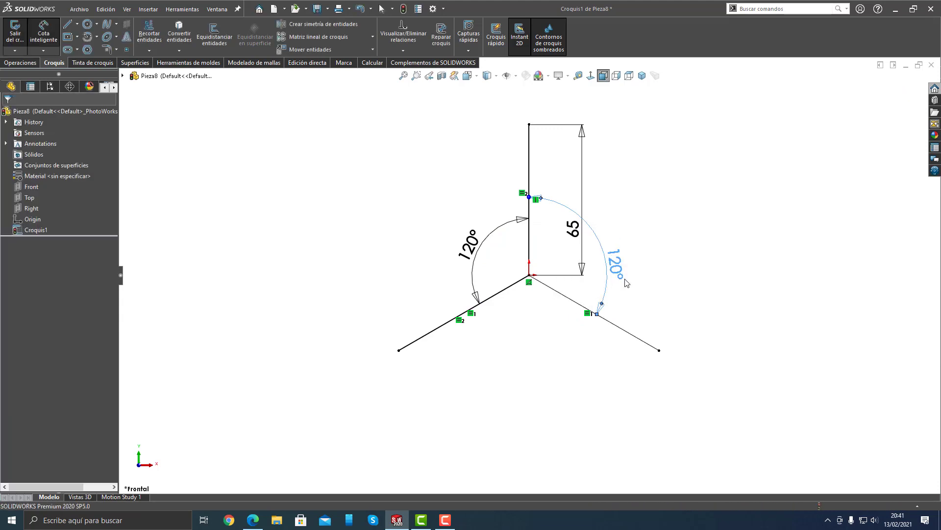
{"action": "mouse_move", "coordinate": [550, 309]}
{"action": "middle_mouse_down"}
{"action": "mouse_move", "coordinate": [574, 331]}
{"action": "mouse_move", "coordinate": [620, 277]}
{"action": "middle_mouse_up"}
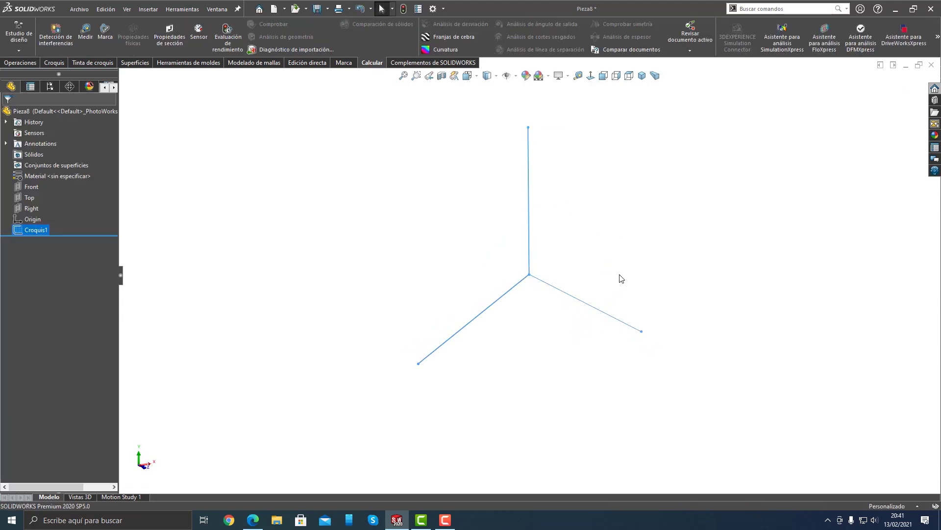
{"action": "left_click", "coordinate": [622, 279]}
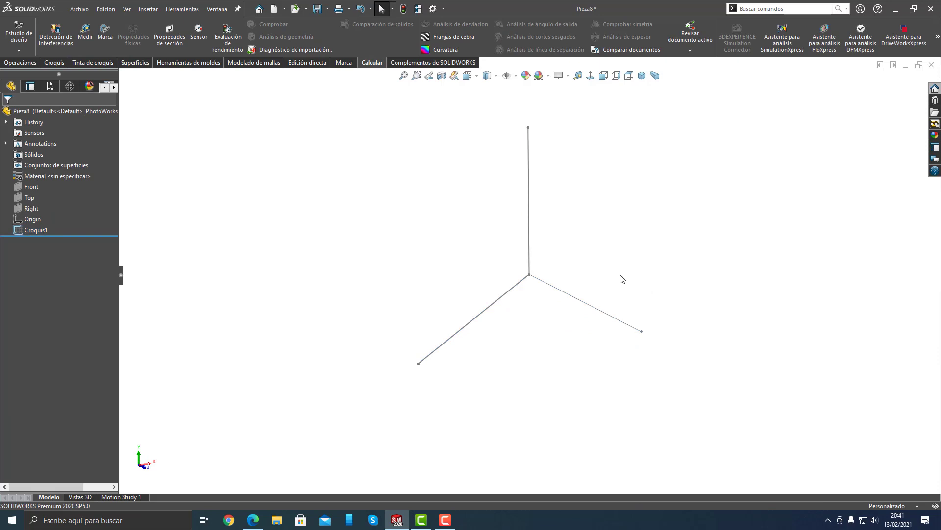
Create a swept surface with a 15 mm diameter circular profile, picking only the vertical line as path with SelectionManager.
{"action": "left_click", "coordinate": [131, 64]}
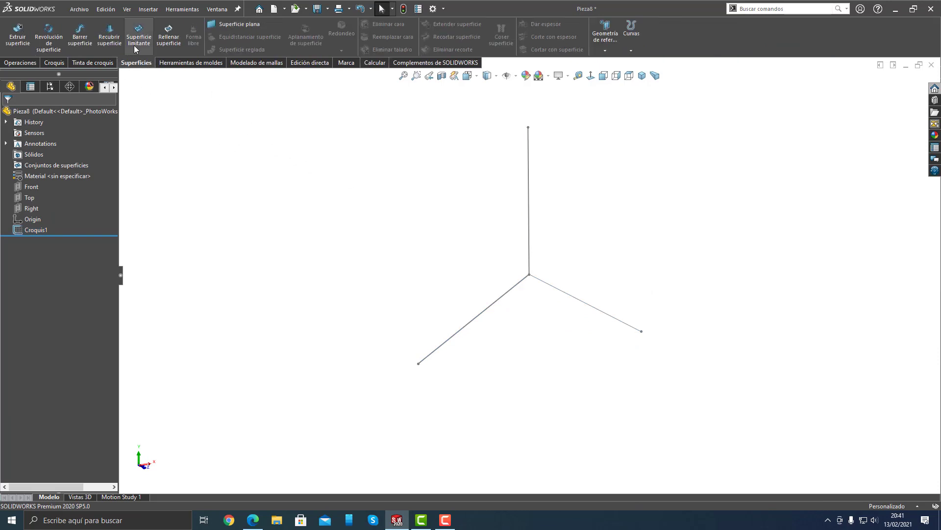
{"action": "left_click", "coordinate": [79, 35]}
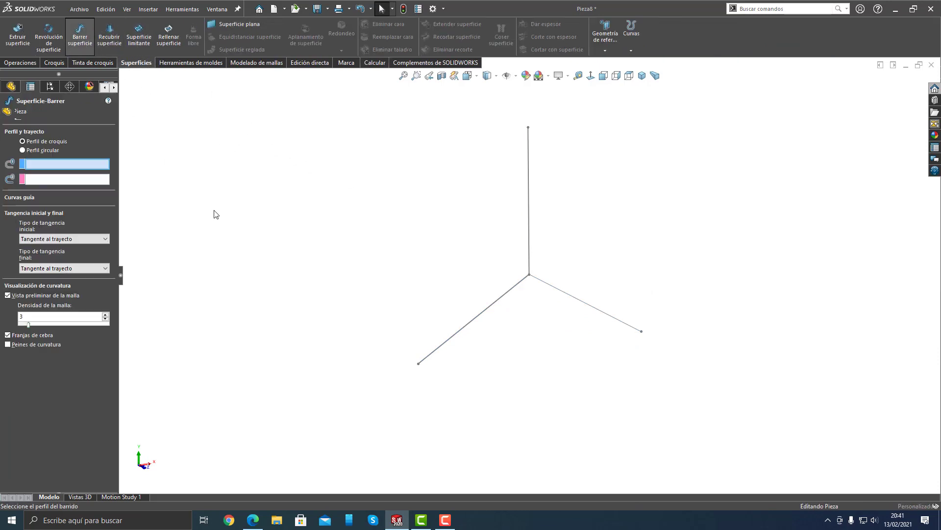
{"action": "left_click", "coordinate": [44, 151]}
{"action": "key", "text": "ctrl+a"}
{"action": "type", "text": "15"}
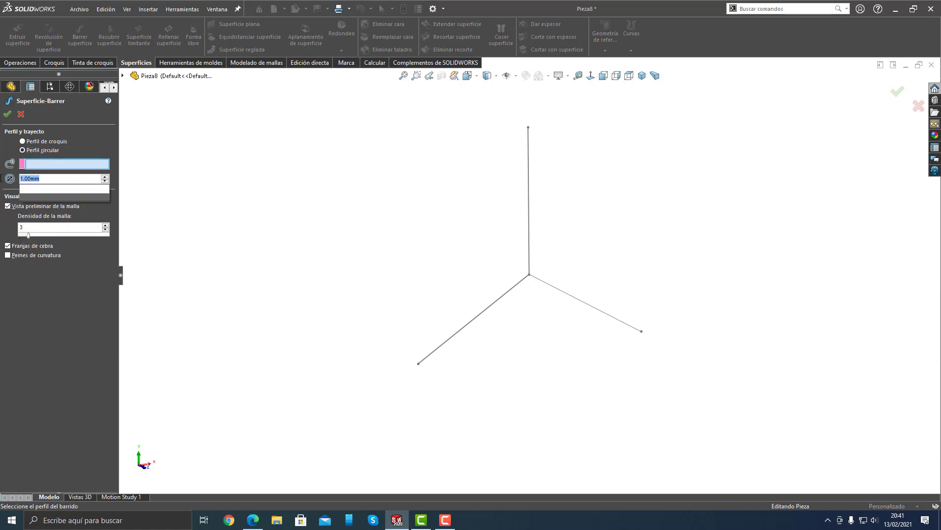
{"action": "left_click", "coordinate": [83, 167]}
{"action": "right_click", "coordinate": [83, 164]}
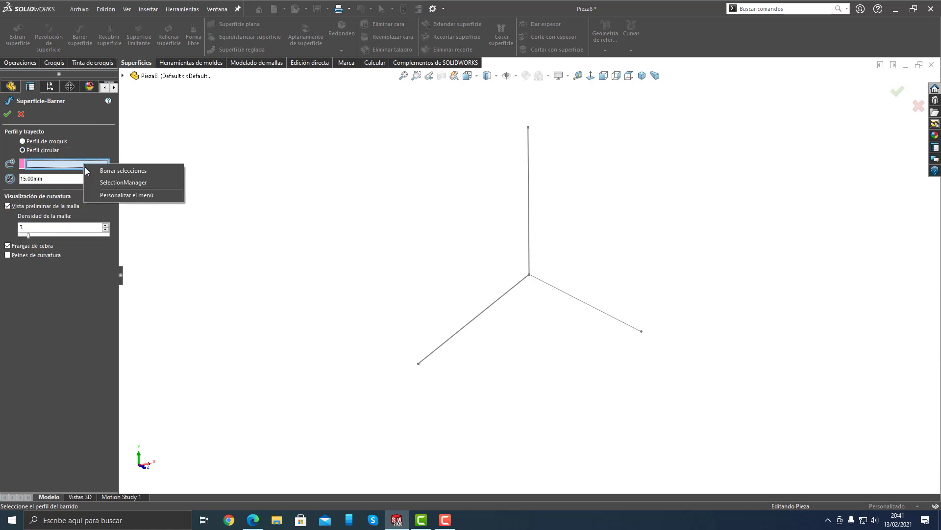
{"action": "left_click", "coordinate": [147, 182]}
{"action": "left_click", "coordinate": [529, 212]}
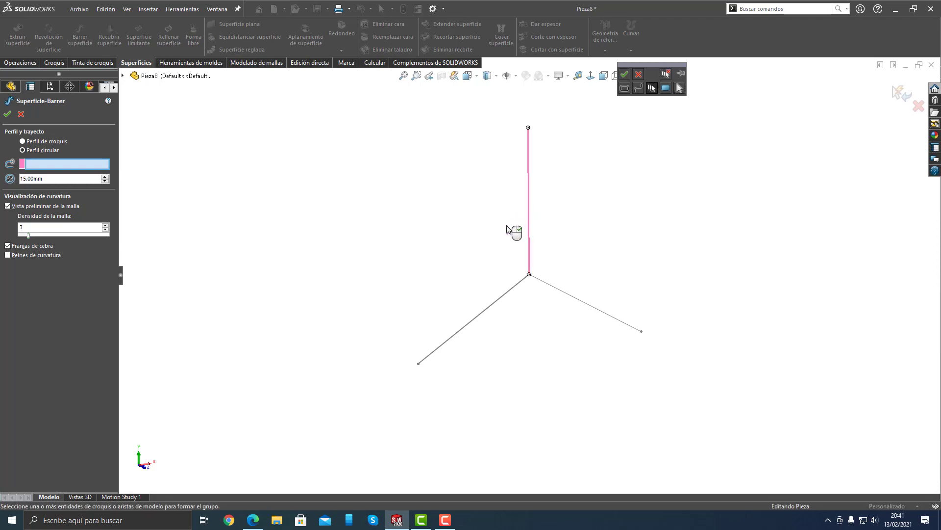
{"action": "left_click", "coordinate": [625, 75]}
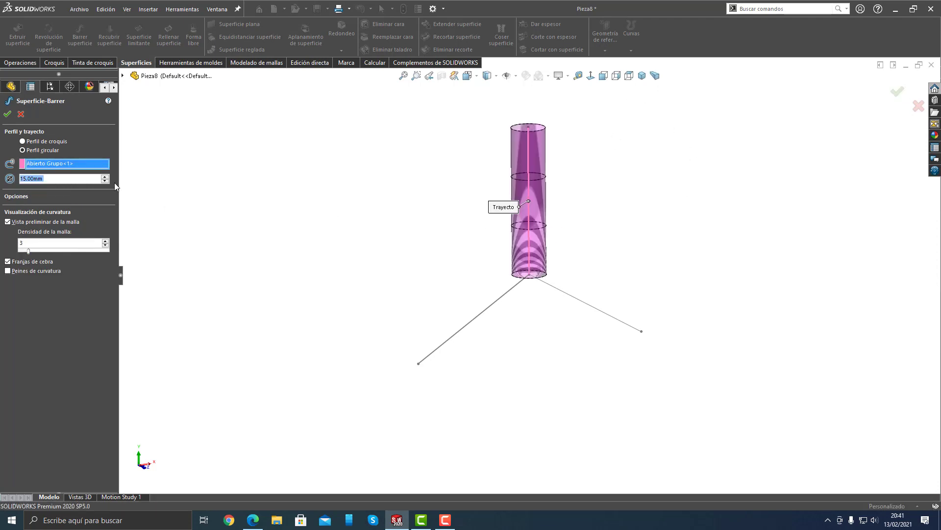
{"action": "left_click", "coordinate": [8, 114]}
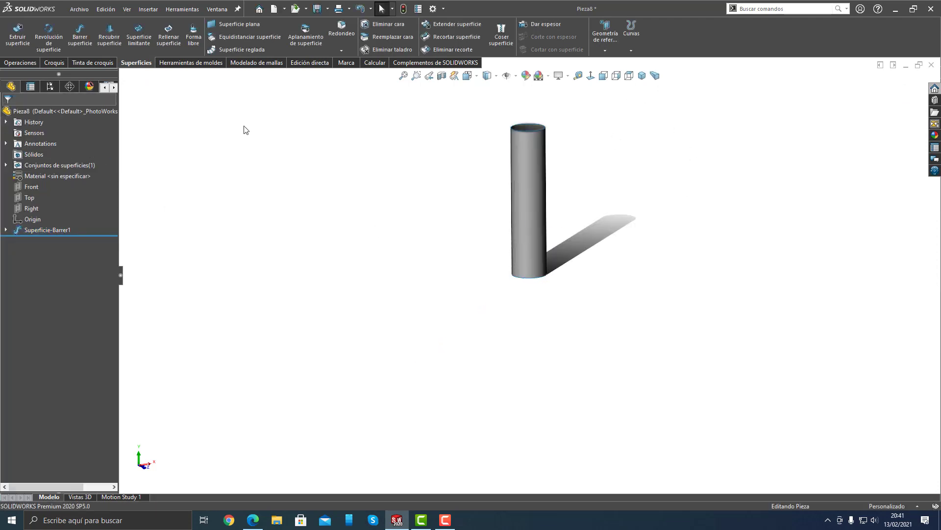
Show the sketch Croquis1 absorbed under the swept surface feature.
{"action": "left_click", "coordinate": [6, 229]}
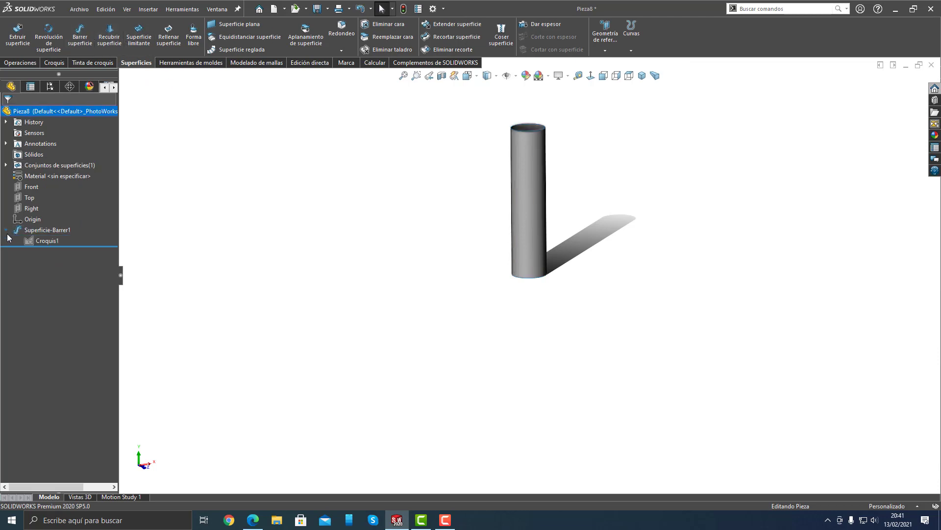
{"action": "right_click", "coordinate": [40, 243]}
{"action": "left_click", "coordinate": [260, 238]}
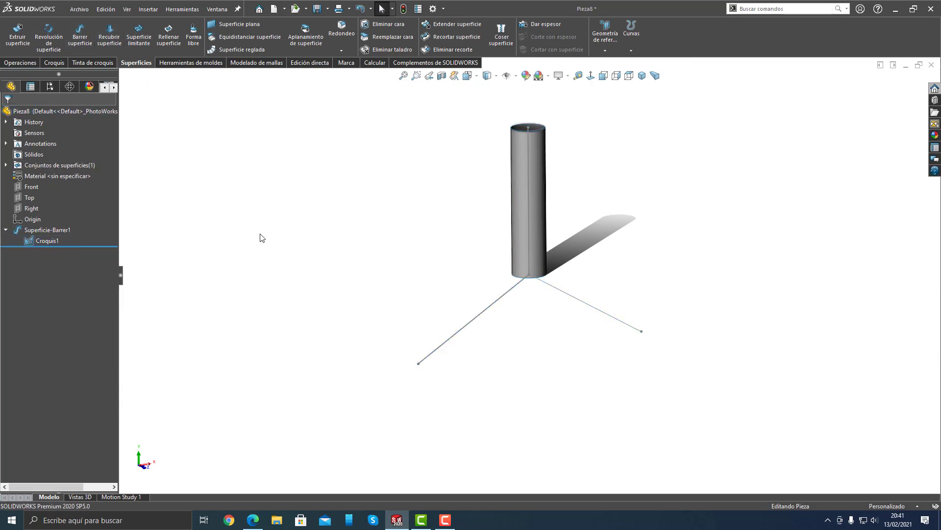
Create a swept surface with a 15 mm diameter circular profile, picking only the lower-left line as path with SelectionManager.
{"action": "left_click", "coordinate": [80, 43]}
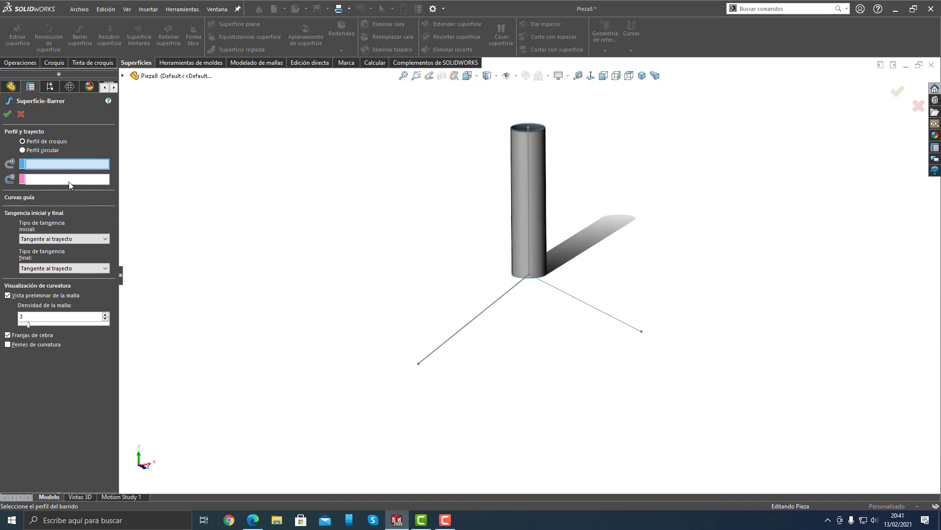
{"action": "left_click", "coordinate": [23, 150]}
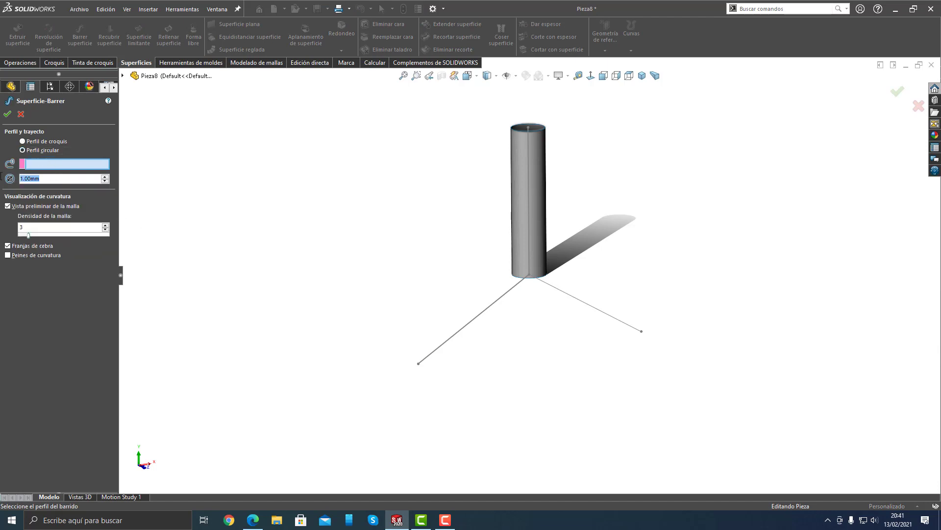
{"action": "type", "text": "1"}
{"action": "type", "text": "4"}
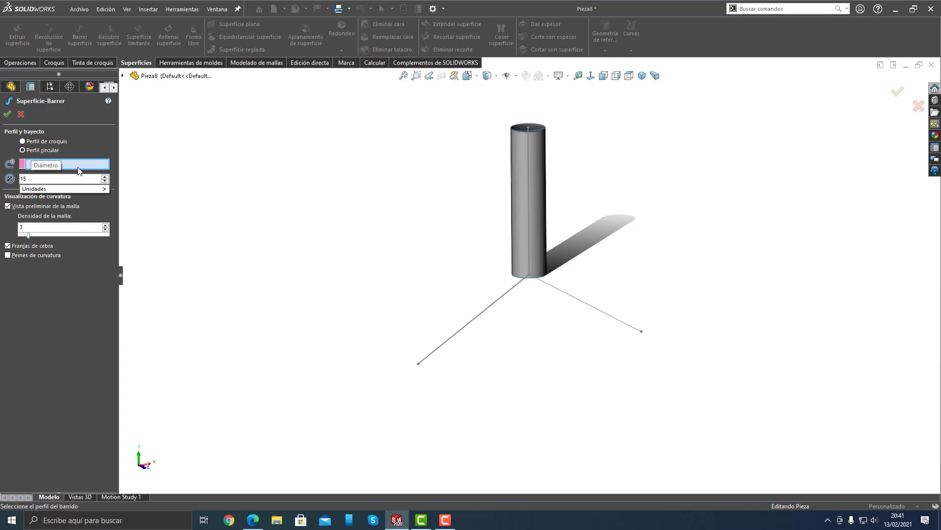
{"action": "key", "text": "Return"}
{"action": "right_click", "coordinate": [93, 163]}
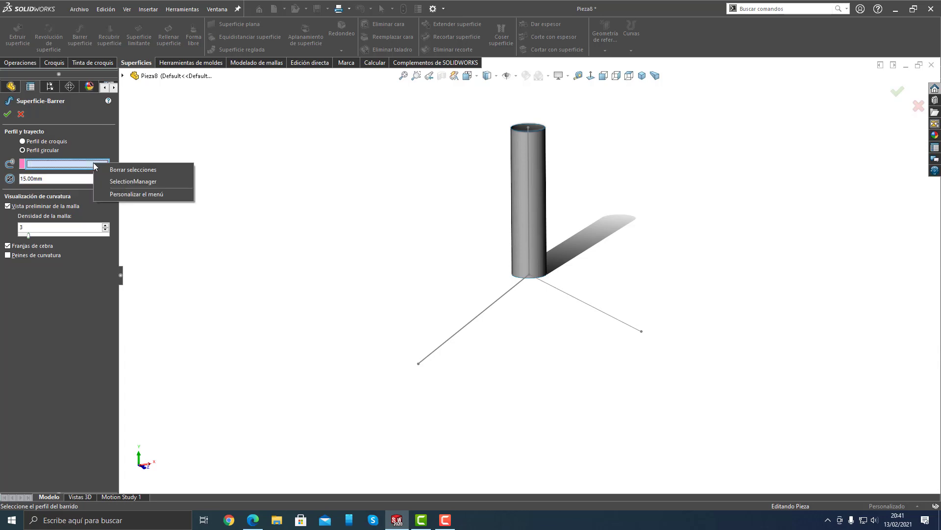
{"action": "left_click", "coordinate": [112, 182]}
{"action": "left_click", "coordinate": [503, 301]}
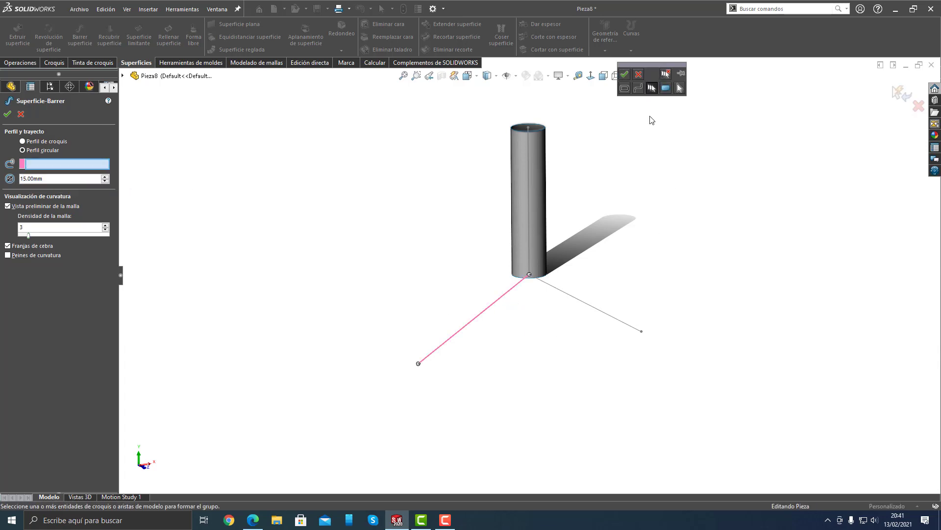
{"action": "left_click", "coordinate": [624, 75]}
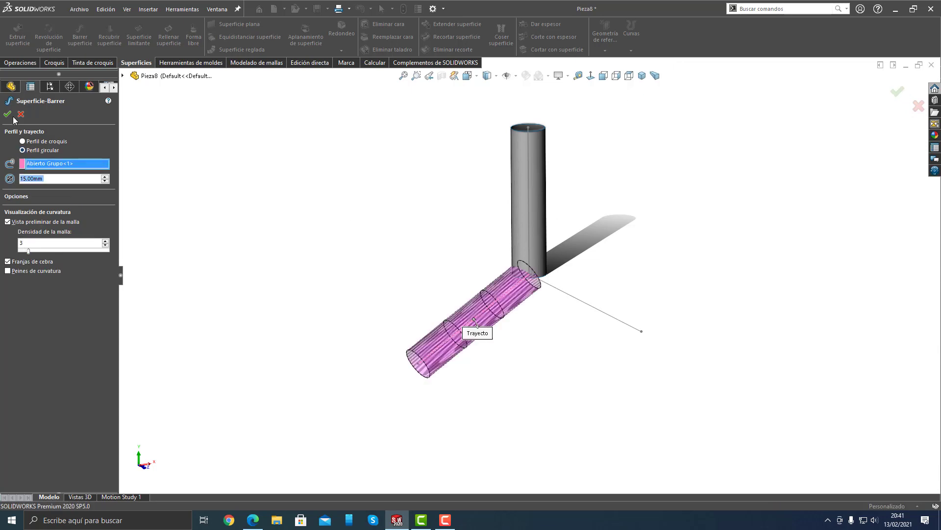
{"action": "key", "text": "Return"}
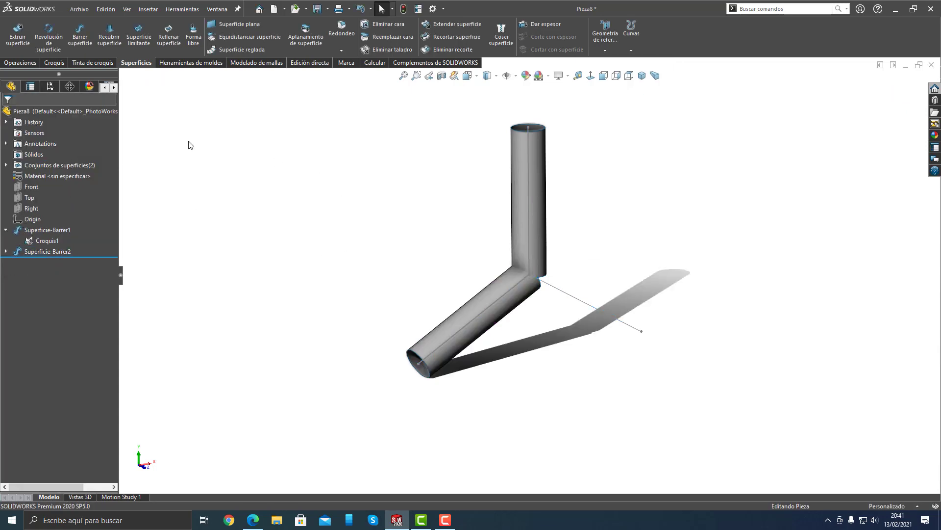
Create a swept surface with a 15 mm diameter circular profile, picking only the lower-right line as path with SelectionManager.
{"action": "left_click", "coordinate": [90, 43]}
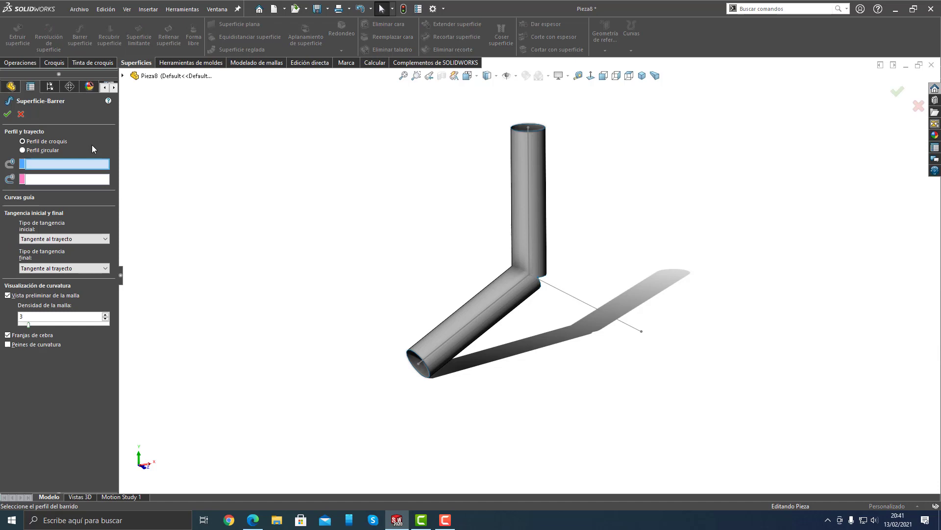
{"action": "left_click", "coordinate": [34, 148]}
{"action": "type", "text": "15.00mm"}
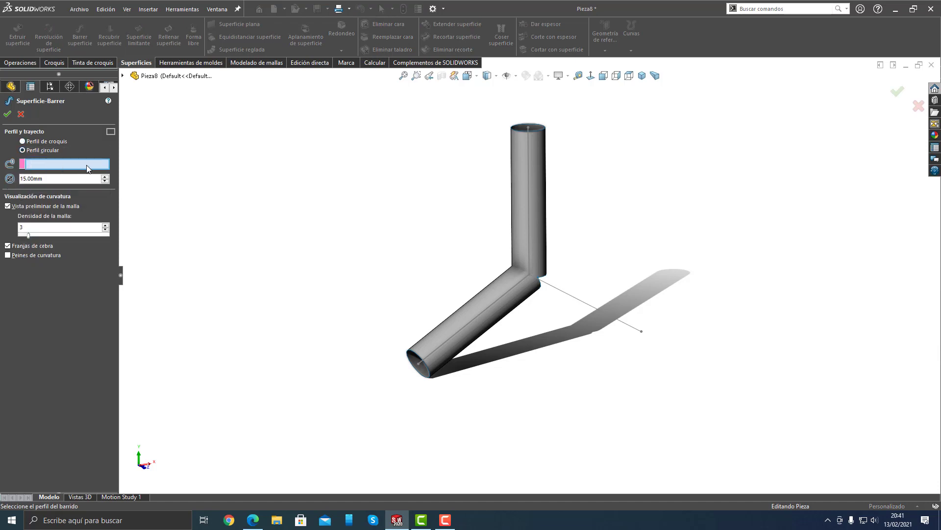
{"action": "right_click", "coordinate": [91, 164]}
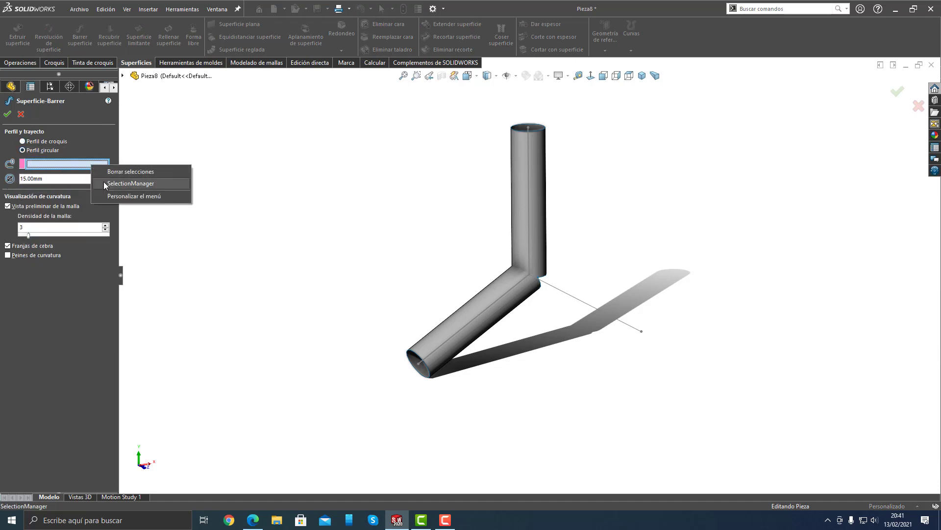
{"action": "left_click", "coordinate": [104, 182]}
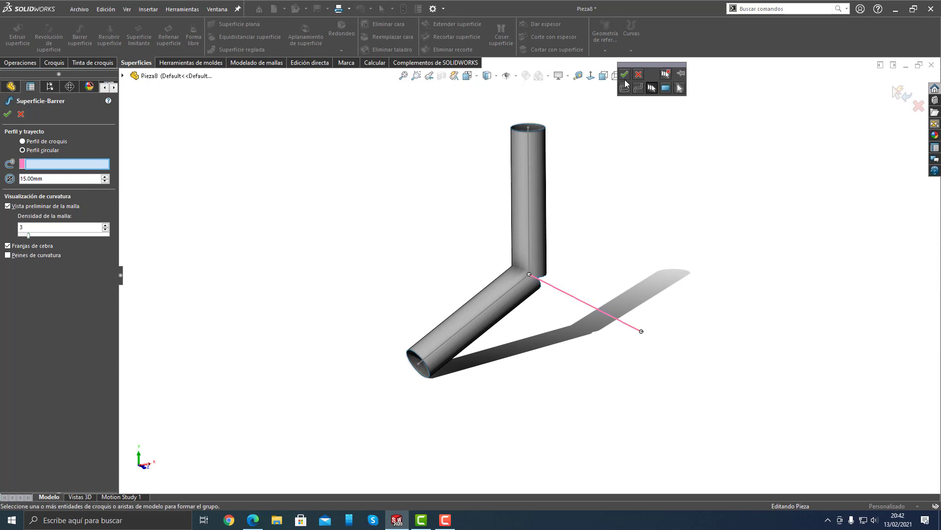
{"action": "left_click", "coordinate": [625, 77]}
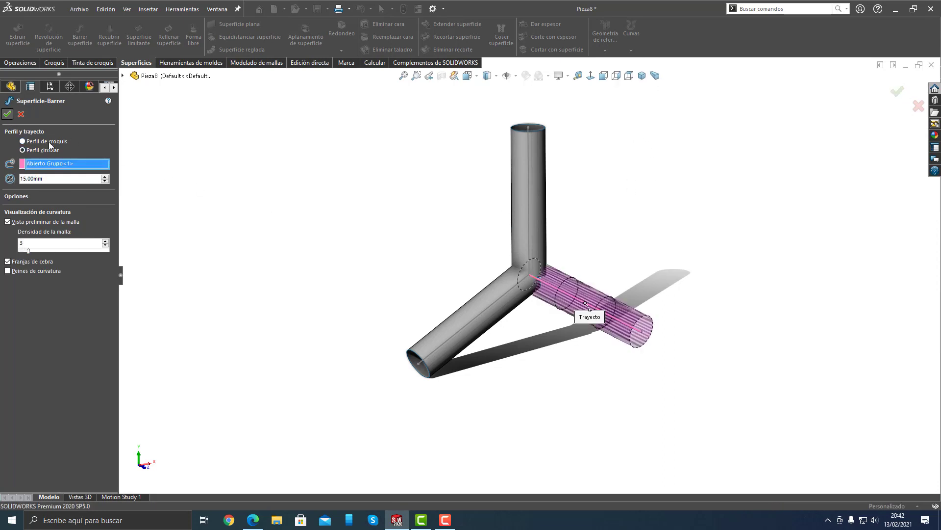
{"action": "key", "text": "Return"}
{"action": "middle_click_drag", "start_coordinate": [380, 288], "coordinate": [353, 292]}
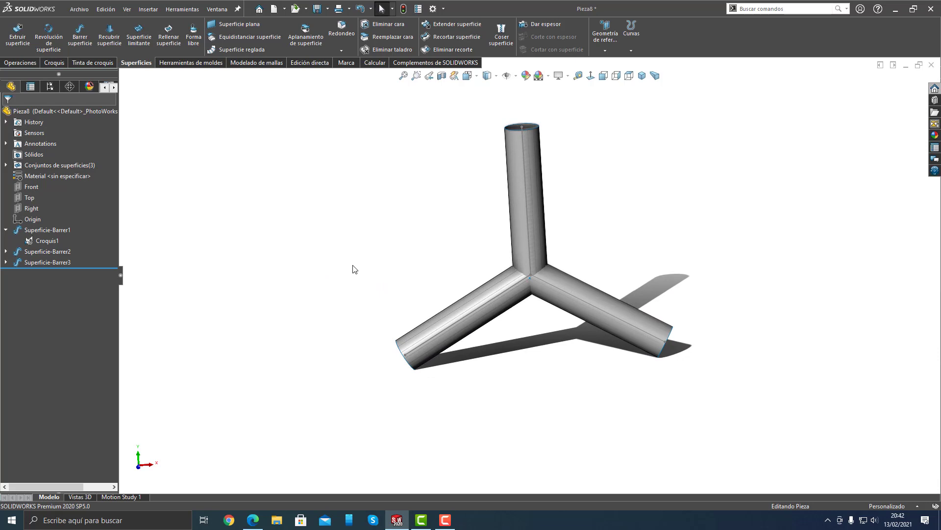
On the Front plane, sketch a three-sided polygon centred on the origin, one vertex straight down, with an inscribed circle about 31 mm in diameter.
{"action": "left_click", "coordinate": [31, 188]}
{"action": "left_click", "coordinate": [39, 176]}
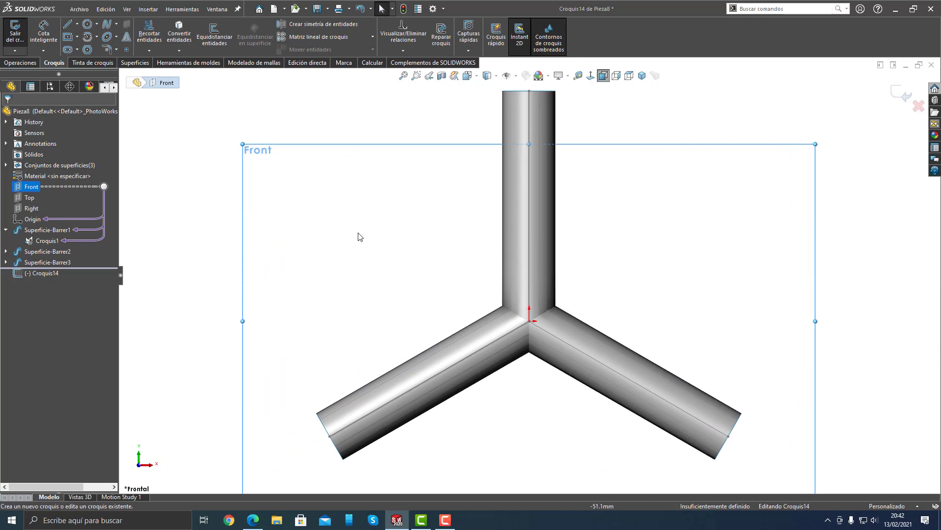
{"action": "key", "text": "s"}
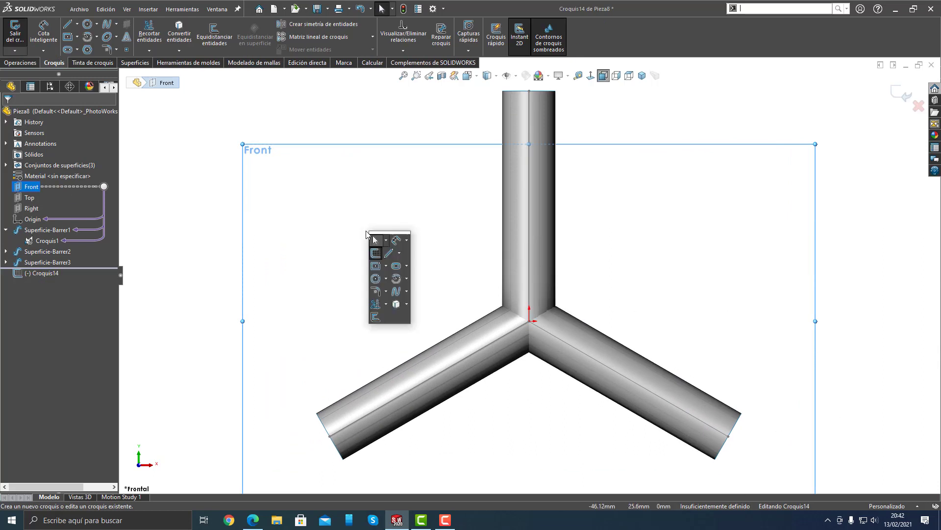
{"action": "left_click", "coordinate": [386, 268]}
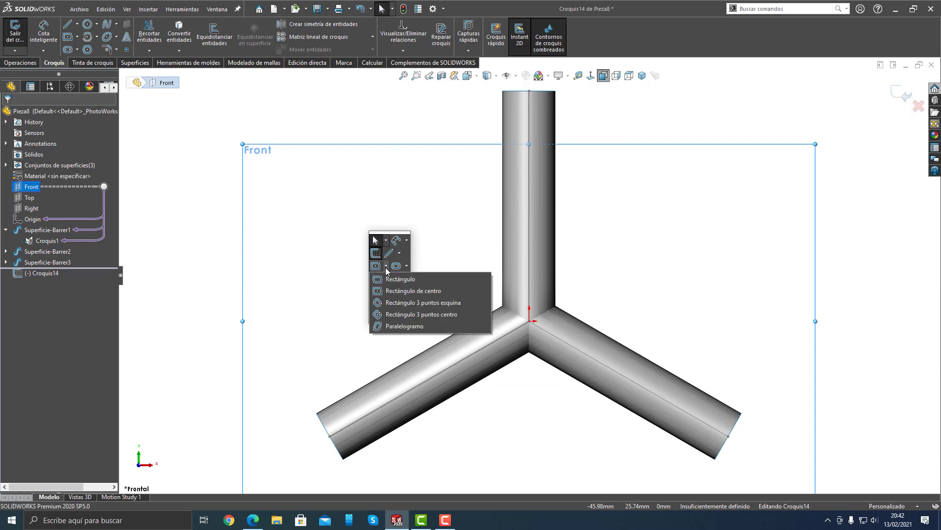
{"action": "left_click", "coordinate": [385, 267]}
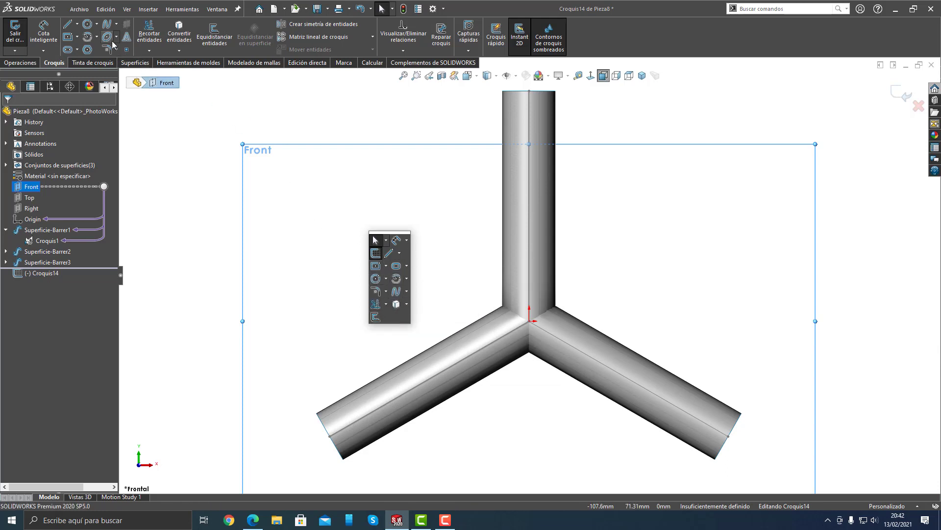
{"action": "left_click", "coordinate": [88, 50]}
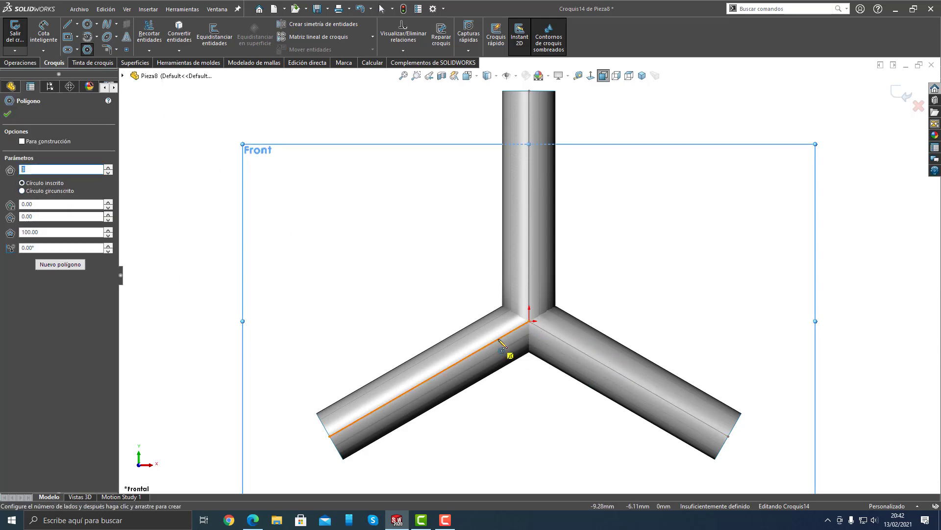
{"action": "left_click", "coordinate": [530, 321]}
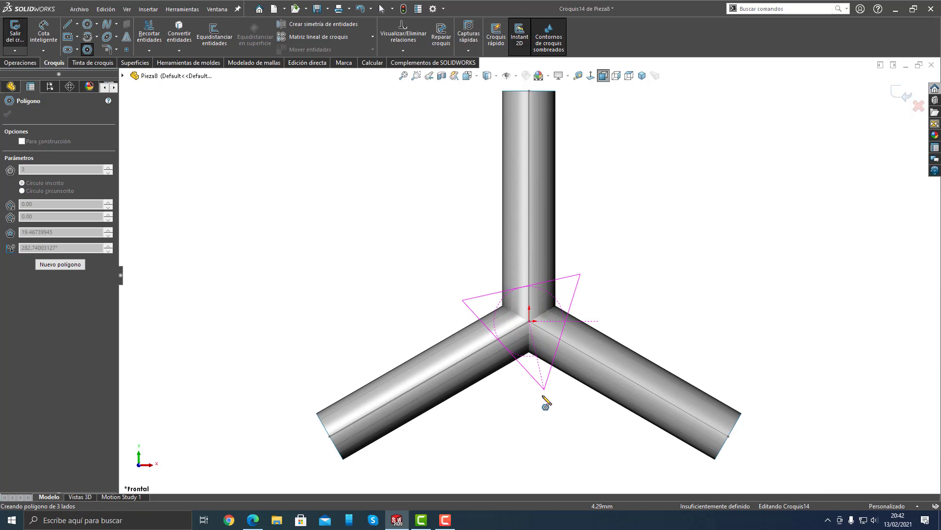
{"action": "left_click", "coordinate": [529, 431]}
{"action": "right_click", "coordinate": [500, 421]}
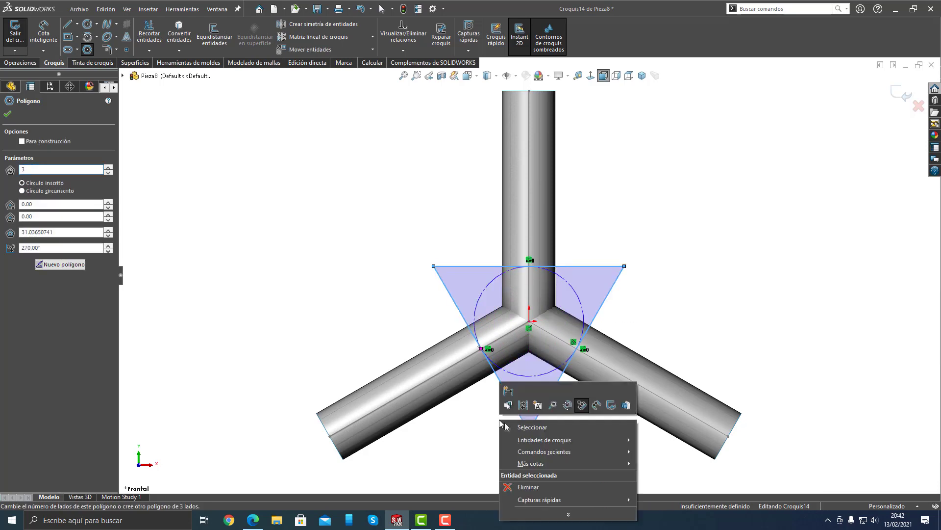
{"action": "left_click", "coordinate": [525, 427]}
Dimension the triangle's inscribed circle as 35 mm in diameter and exit the sketch.
{"action": "key", "text": "s"}
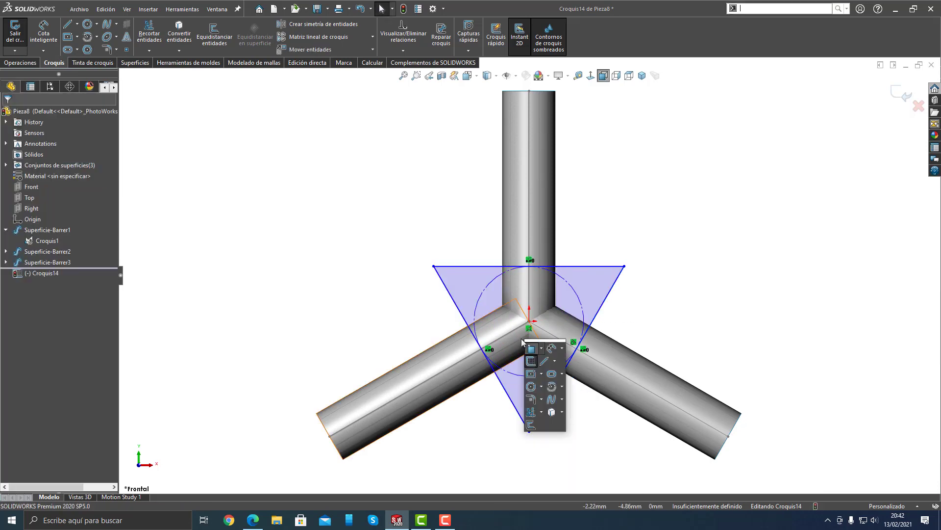
{"action": "left_click", "coordinate": [550, 349]}
{"action": "left_click", "coordinate": [581, 301]}
{"action": "left_click", "coordinate": [649, 258]}
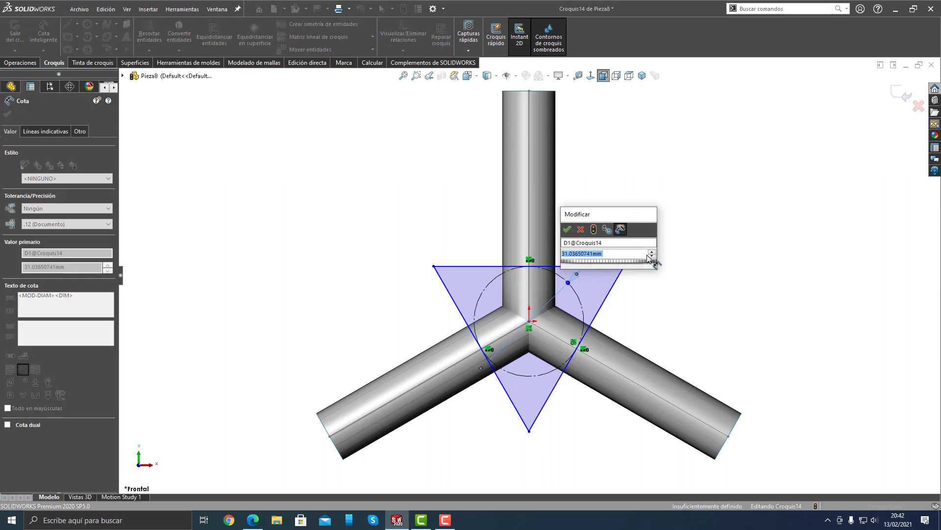
{"action": "type", "text": "35"}
{"action": "key", "text": "Return"}
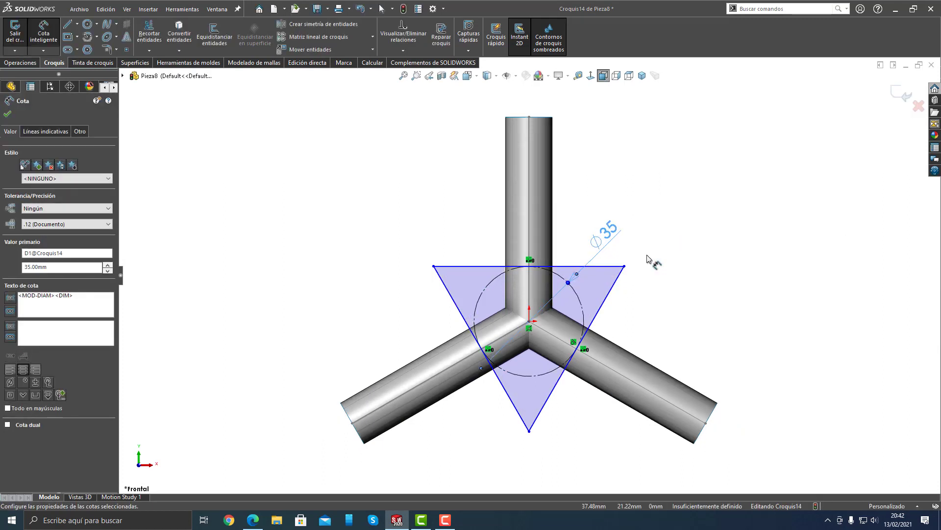
{"action": "right_click", "coordinate": [647, 258]}
{"action": "left_click", "coordinate": [666, 287]}
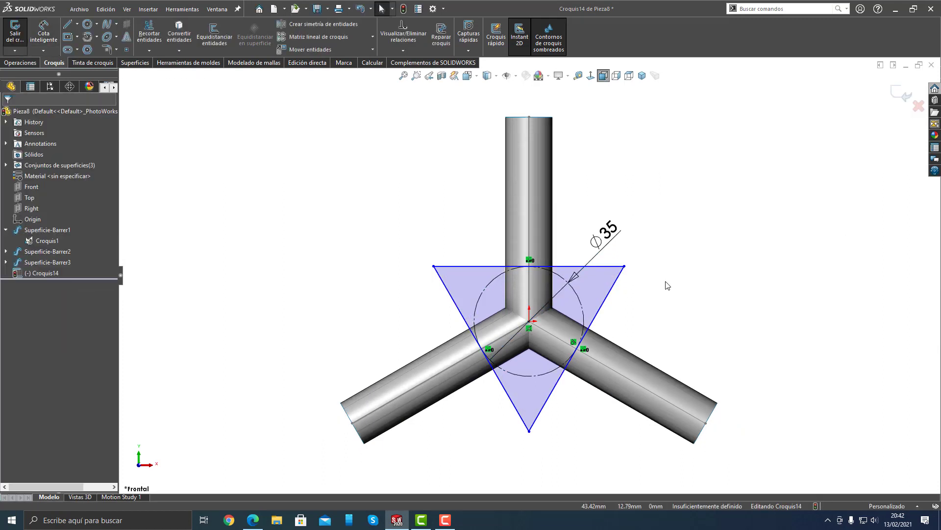
{"action": "key", "text": "s"}
{"action": "left_click", "coordinate": [650, 266]}
{"action": "key", "text": "d"}
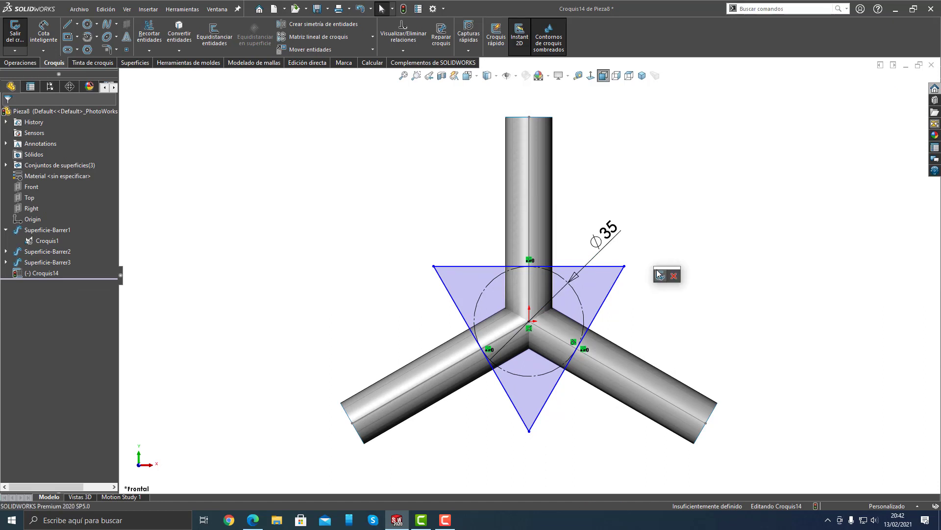
{"action": "left_click", "coordinate": [660, 274]}
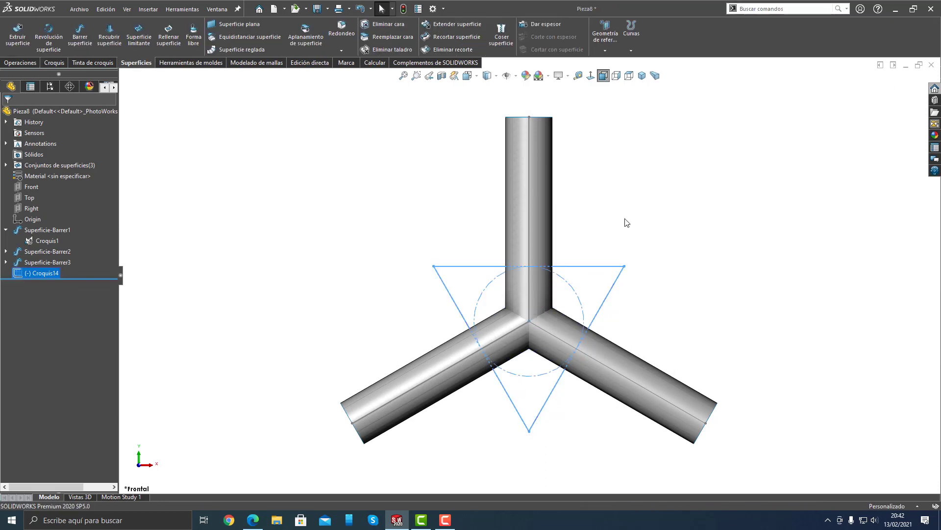
Trim the three swept tubes with the triangle sketch, removing their inner portions around the origin.
{"action": "left_click", "coordinate": [452, 38]}
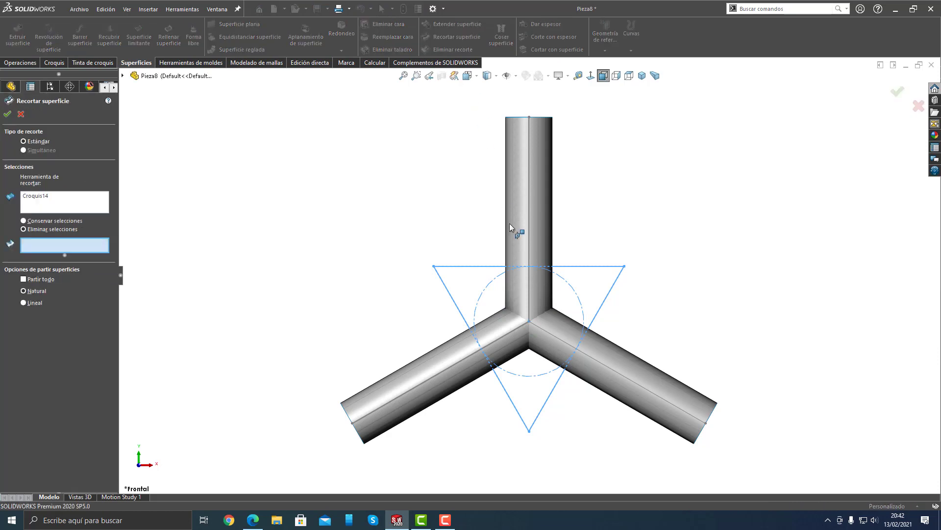
{"action": "left_click", "coordinate": [516, 279]}
{"action": "left_click", "coordinate": [498, 328]}
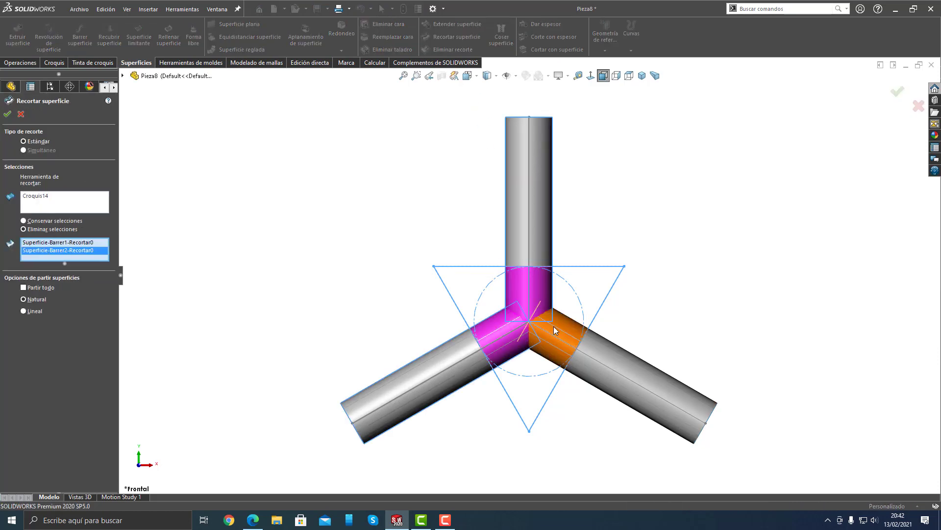
{"action": "left_click", "coordinate": [554, 325]}
{"action": "left_click", "coordinate": [8, 115]}
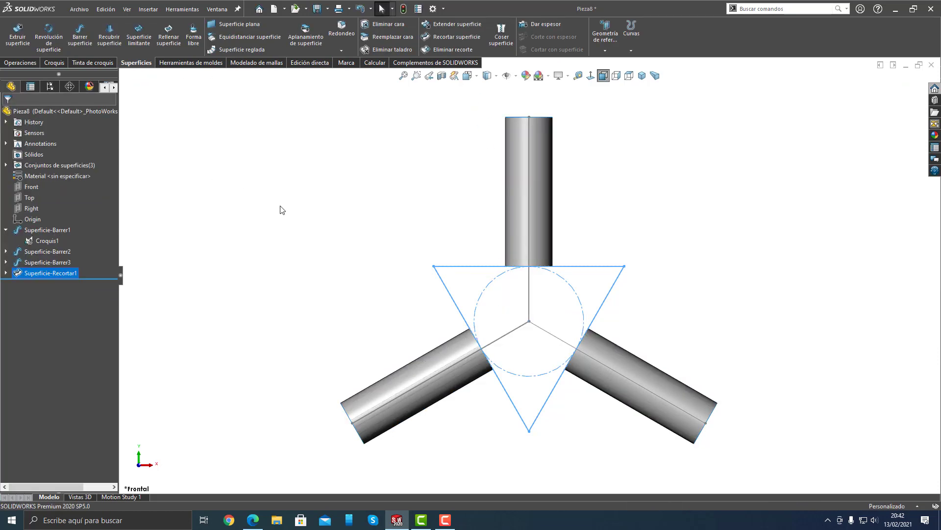
Hide the Y-shaped path sketch Croquis1 and show it again.
{"action": "left_click", "coordinate": [530, 306]}
{"action": "left_click", "coordinate": [575, 280]}
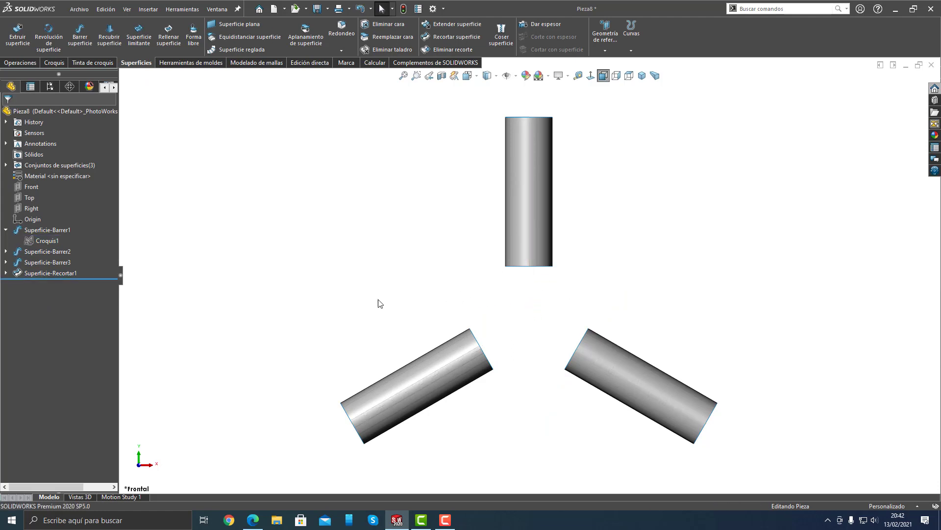
{"action": "mouse_move", "coordinate": [378, 303]}
{"action": "middle_mouse_down"}
{"action": "mouse_move", "coordinate": [366, 293]}
{"action": "mouse_move", "coordinate": [454, 270]}
{"action": "mouse_move", "coordinate": [366, 295]}
{"action": "mouse_move", "coordinate": [384, 310]}
{"action": "middle_mouse_up"}
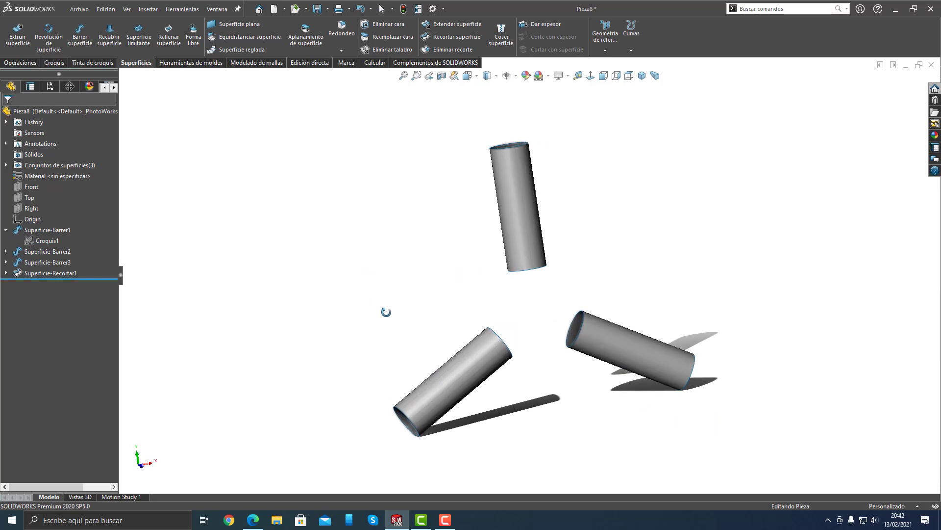
{"action": "left_click", "coordinate": [43, 240]}
{"action": "left_click", "coordinate": [83, 215]}
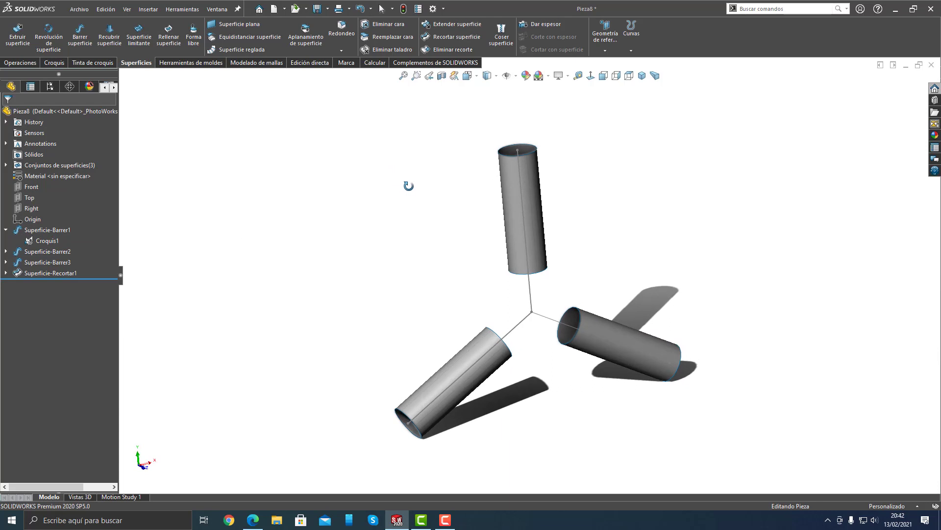
Extrude all three lines of Croquis1 as surfaces with the mid-plane end condition, wide enough to extend past both sides of the tubes.
{"action": "left_click", "coordinate": [19, 35]}
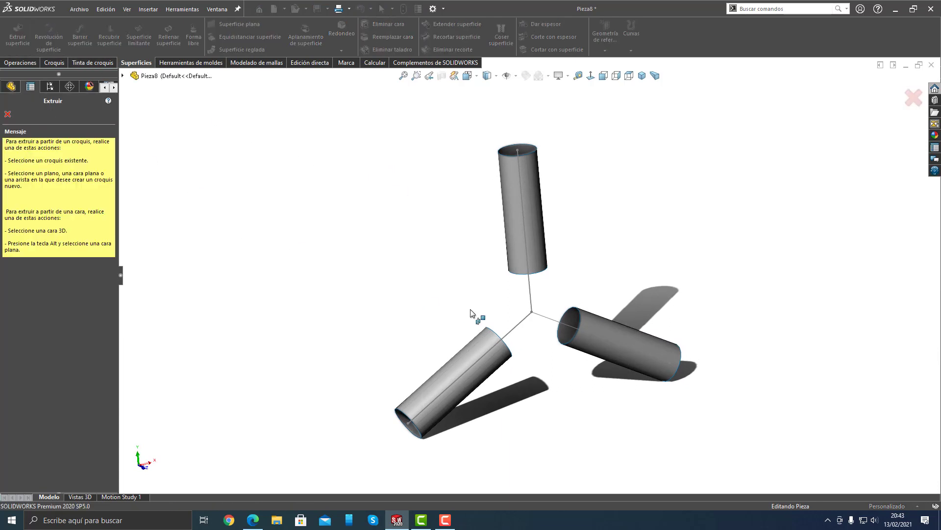
{"action": "left_click", "coordinate": [533, 300]}
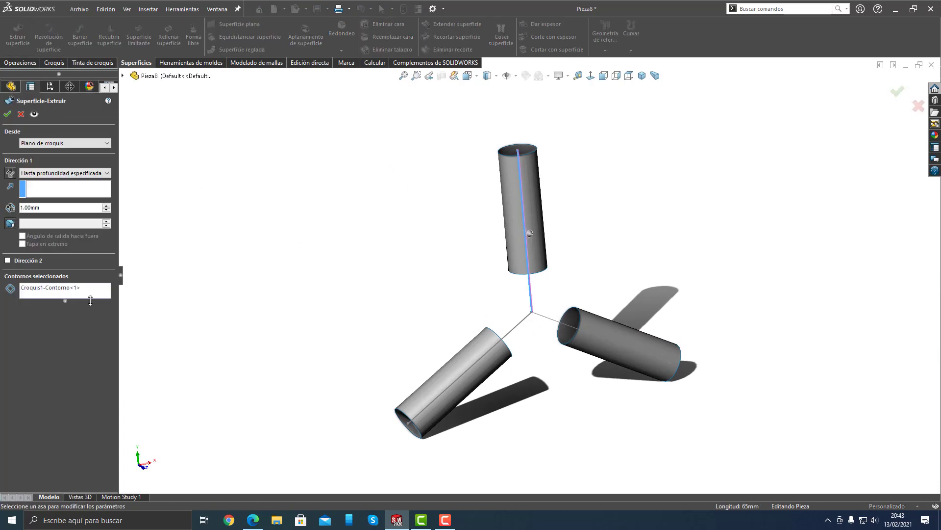
{"action": "left_click", "coordinate": [69, 294]}
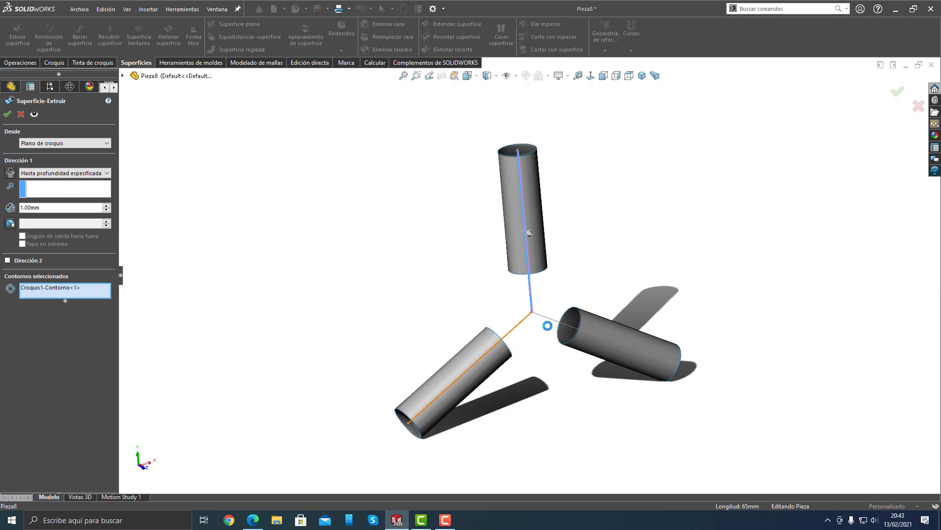
{"action": "left_click", "coordinate": [523, 321]}
{"action": "left_click", "coordinate": [540, 316]}
{"action": "middle_click_drag", "start_coordinate": [464, 306], "coordinate": [493, 316]}
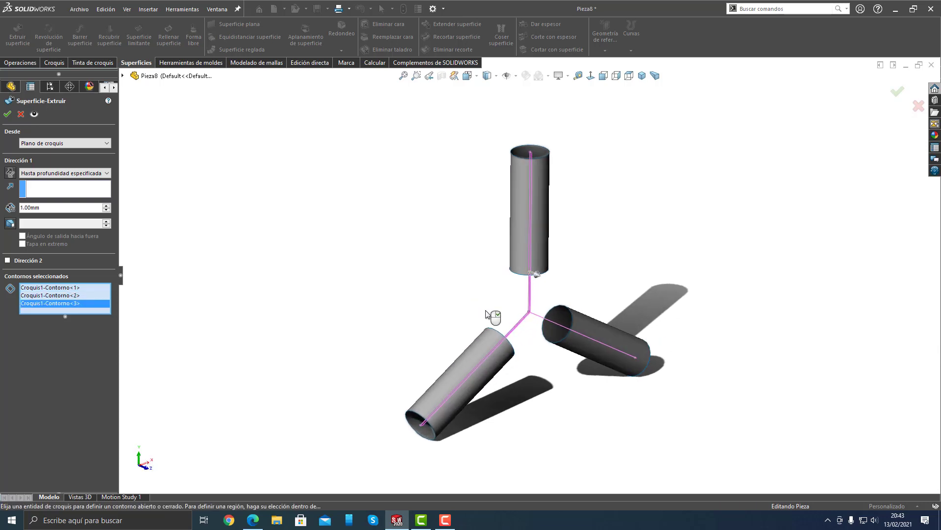
{"action": "left_click_drag", "start_coordinate": [537, 277], "coordinate": [565, 293]}
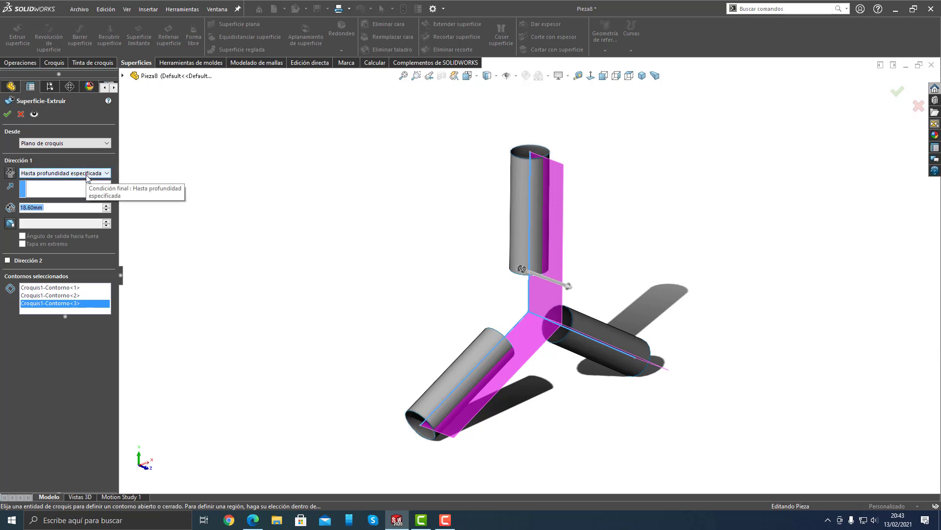
{"action": "left_click", "coordinate": [88, 176]}
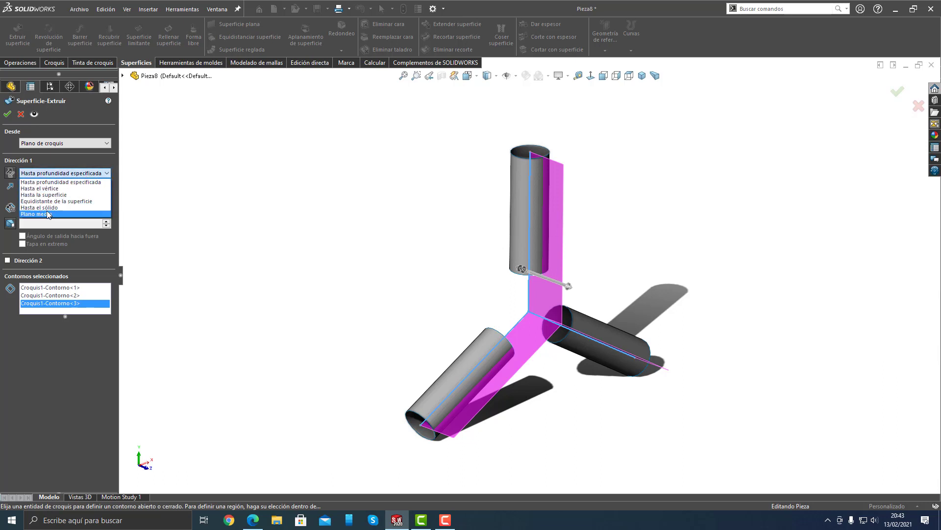
{"action": "left_click", "coordinate": [47, 214]}
{"action": "left_click_drag", "start_coordinate": [552, 283], "coordinate": [569, 286]}
{"action": "left_click", "coordinate": [7, 114]}
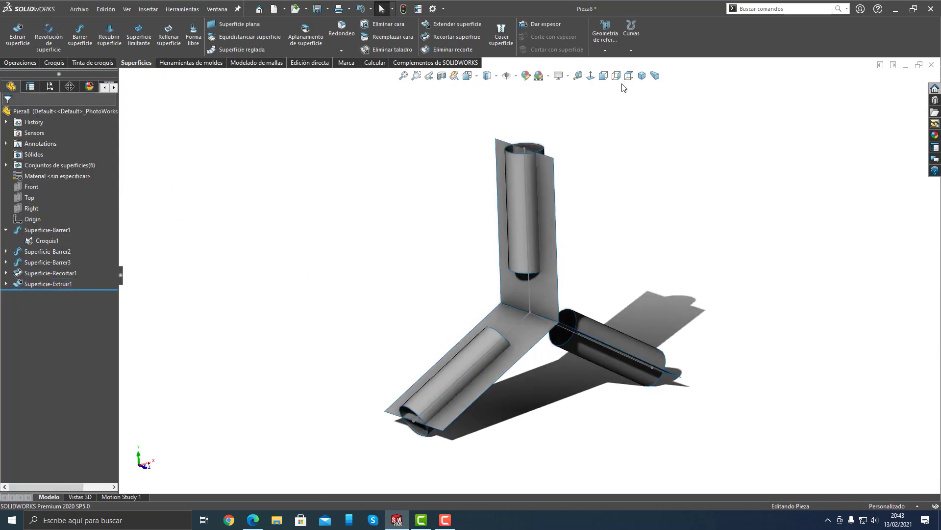
Split the three tube faces with an intersection split line, using the three extruded planar surfaces as the splitting tools.
{"action": "left_click", "coordinate": [631, 34]}
{"action": "left_click", "coordinate": [634, 60]}
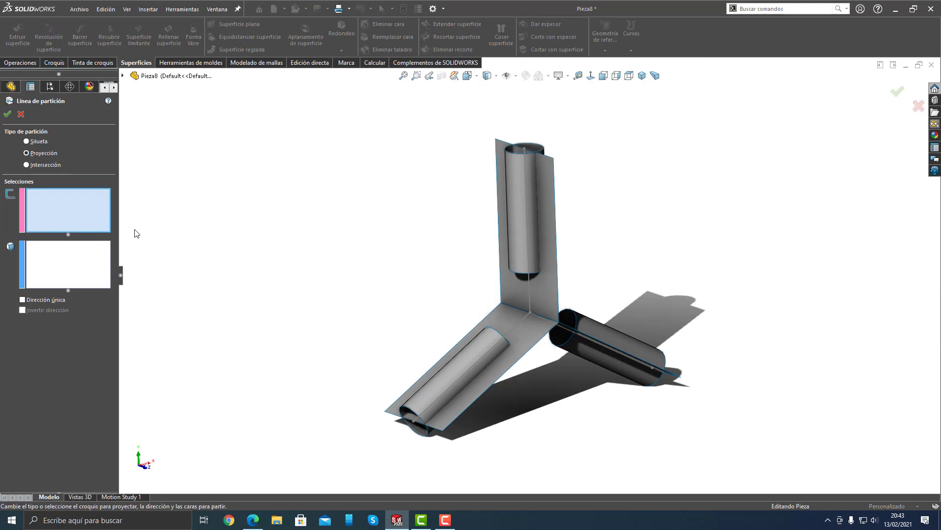
{"action": "left_click", "coordinate": [48, 166]}
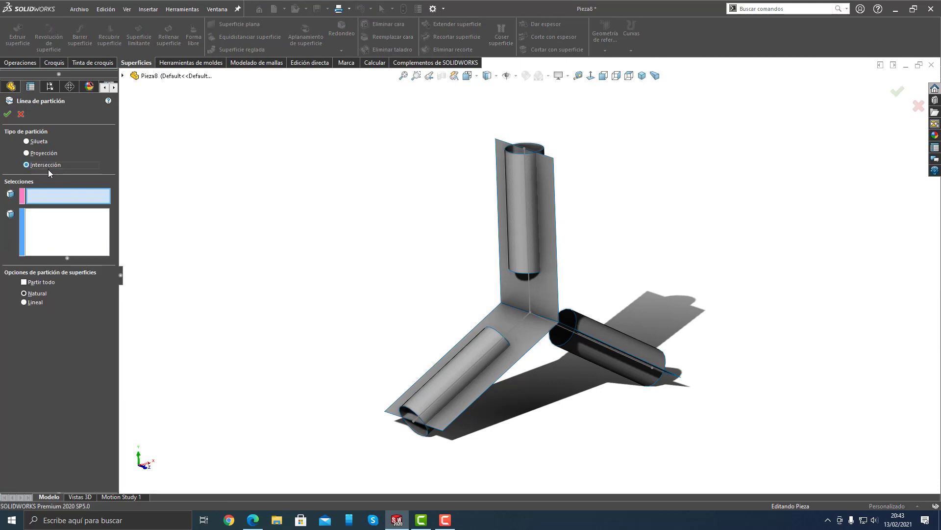
{"action": "left_click", "coordinate": [547, 217]}
{"action": "middle_click_drag", "start_coordinate": [520, 328], "coordinate": [571, 326]}
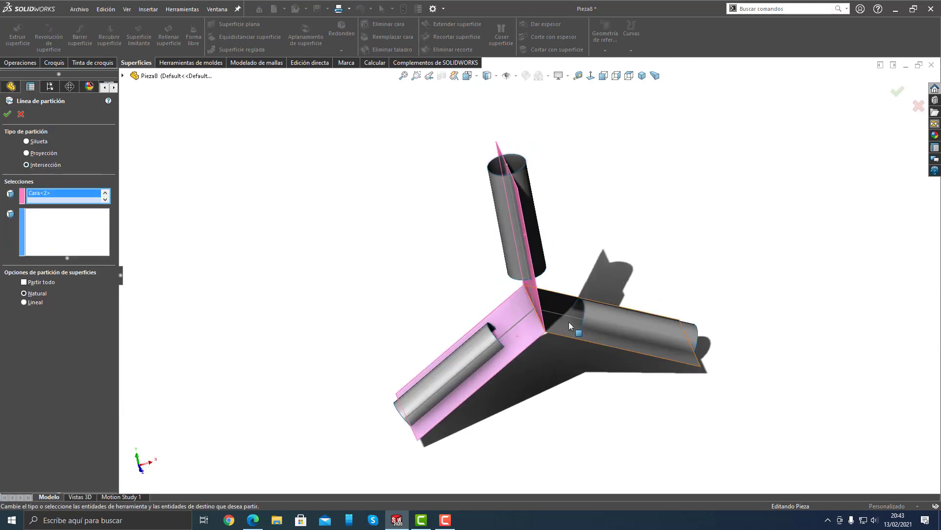
{"action": "left_click", "coordinate": [571, 326]}
{"action": "left_click", "coordinate": [28, 235]}
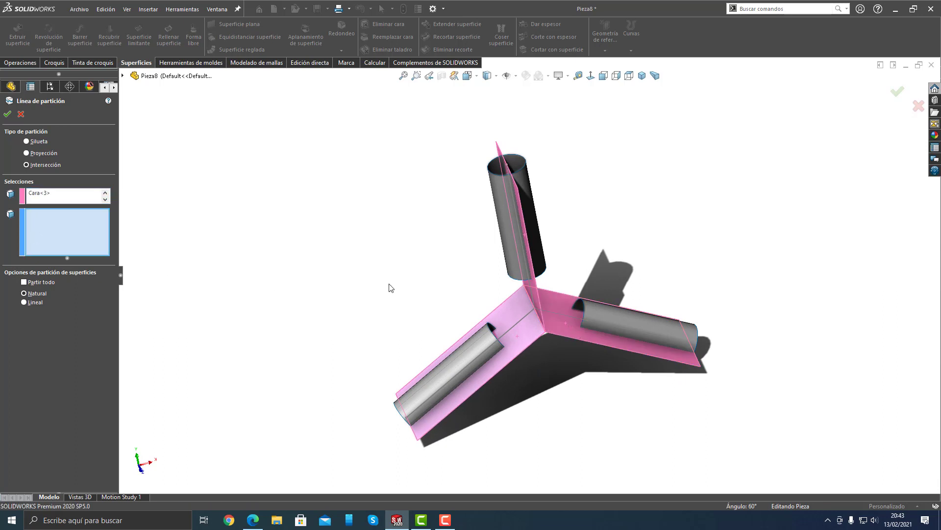
{"action": "left_click", "coordinate": [502, 214]}
{"action": "left_click", "coordinate": [472, 346]}
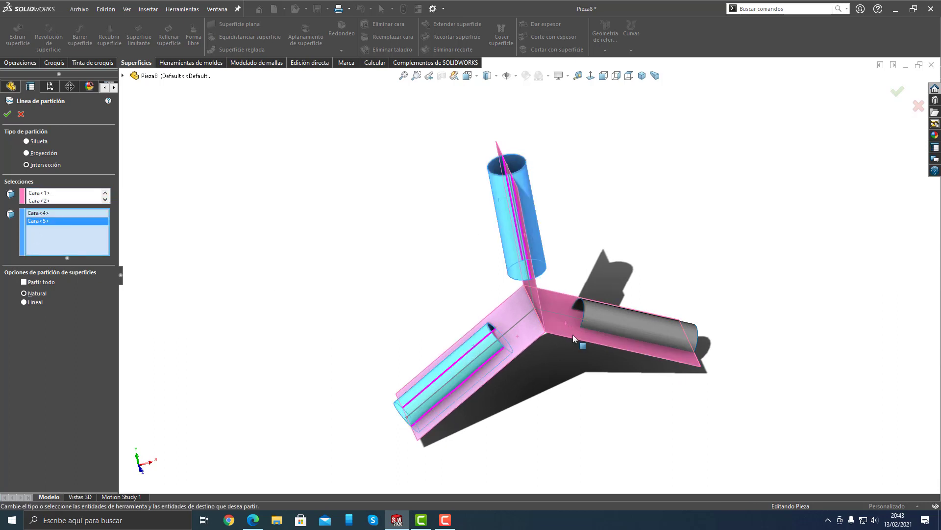
{"action": "left_click", "coordinate": [608, 316]}
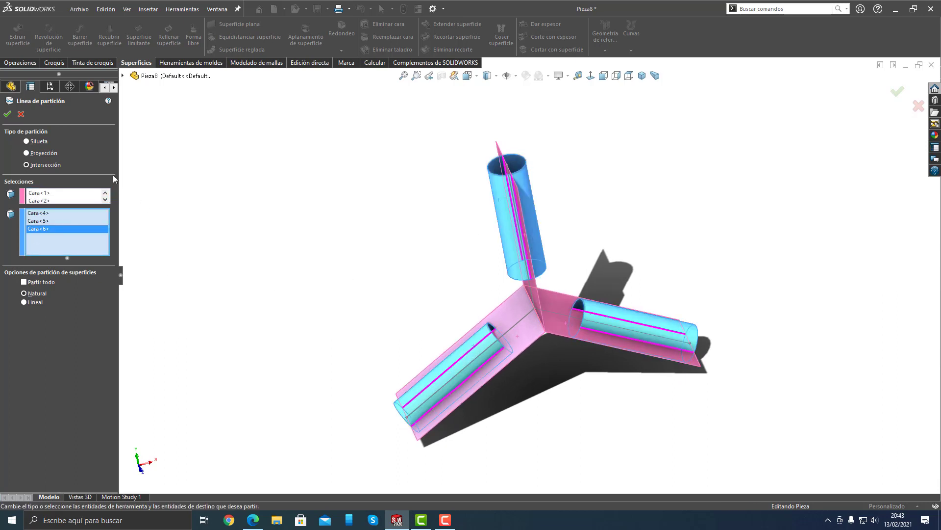
{"action": "left_click", "coordinate": [7, 115]}
Hide the three extruded planar surface bodies that run through the tubes.
{"action": "middle_click_drag", "start_coordinate": [269, 311], "coordinate": [305, 273]}
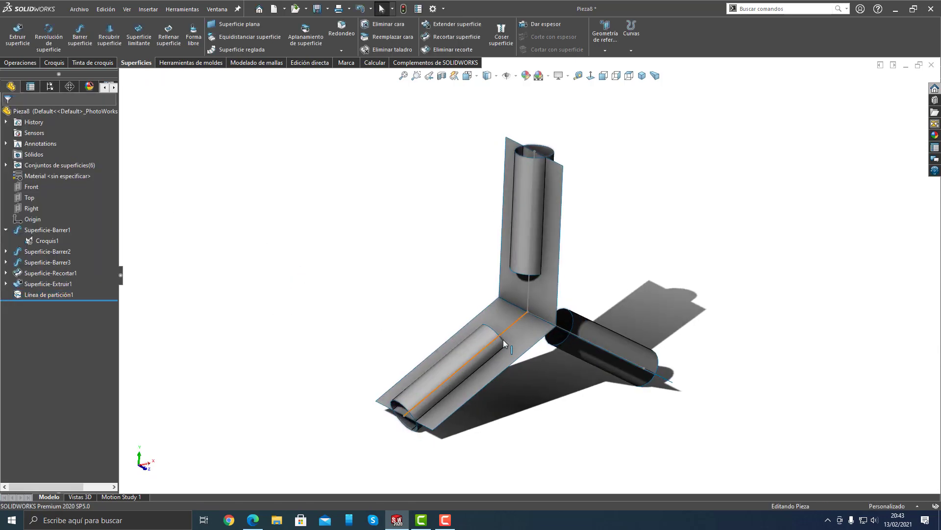
{"action": "left_click", "coordinate": [525, 340]}
{"action": "left_click", "coordinate": [587, 311]}
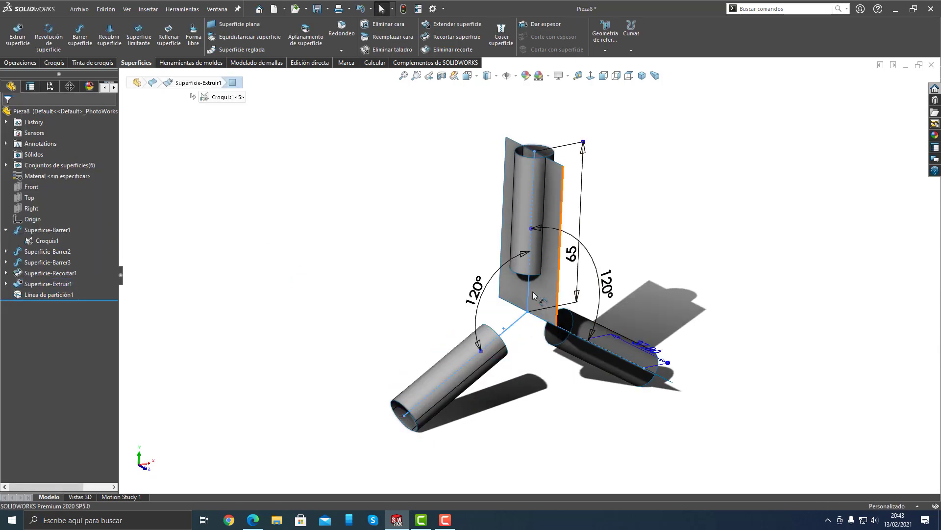
{"action": "left_click", "coordinate": [511, 289]}
{"action": "left_click", "coordinate": [466, 221]}
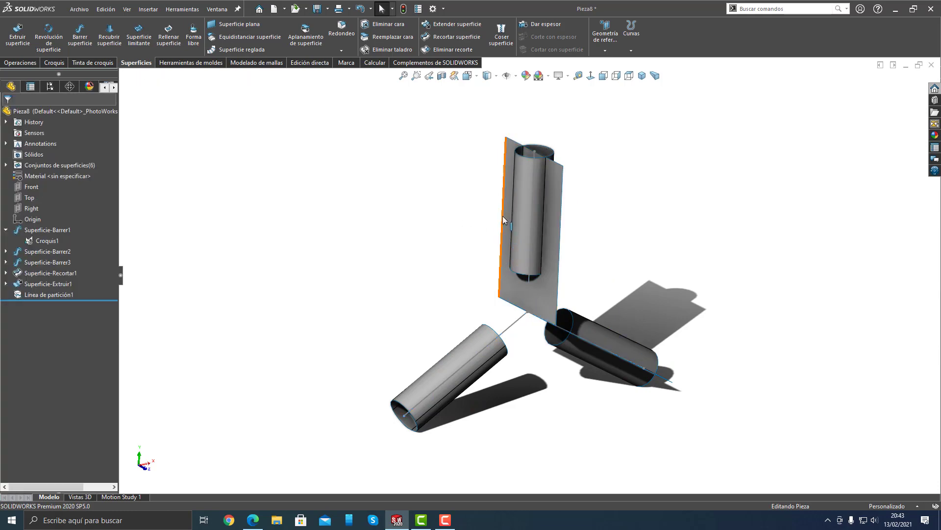
{"action": "left_click", "coordinate": [505, 217]}
{"action": "left_click", "coordinate": [563, 187]}
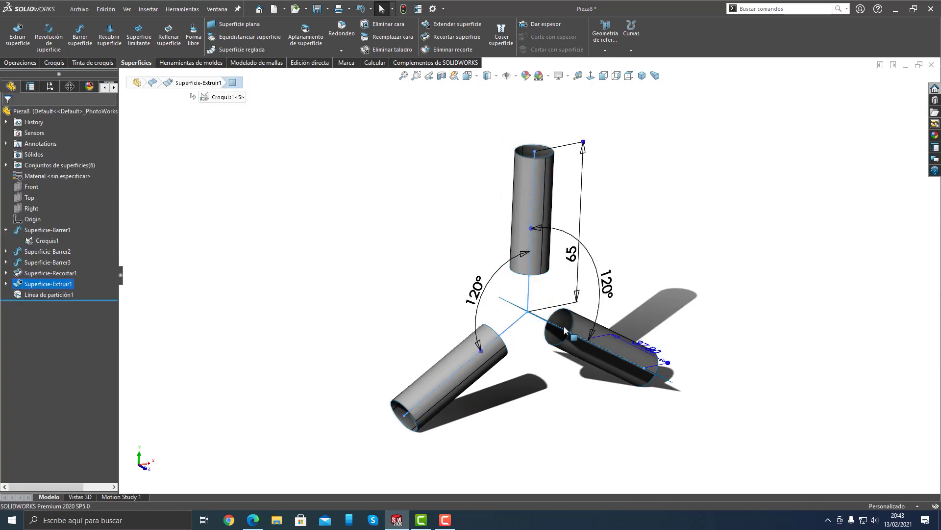
{"action": "mouse_move", "coordinate": [565, 330]}
{"action": "middle_mouse_down"}
{"action": "mouse_move", "coordinate": [536, 393]}
{"action": "mouse_move", "coordinate": [552, 333]}
{"action": "middle_mouse_up"}
{"action": "left_click", "coordinate": [554, 331]}
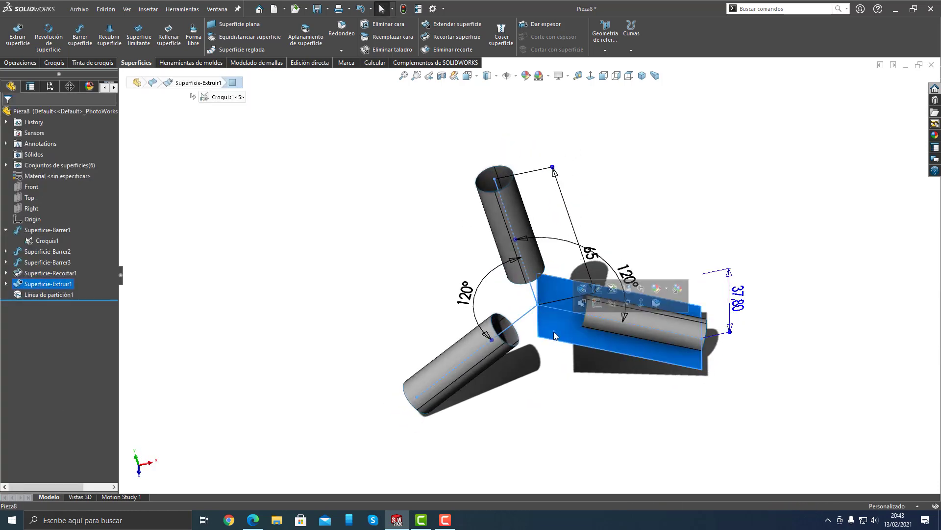
{"action": "left_click", "coordinate": [607, 304]}
Hide the Y-shaped path sketch Croquis1.
{"action": "middle_click_drag", "start_coordinate": [525, 410], "coordinate": [541, 316]}
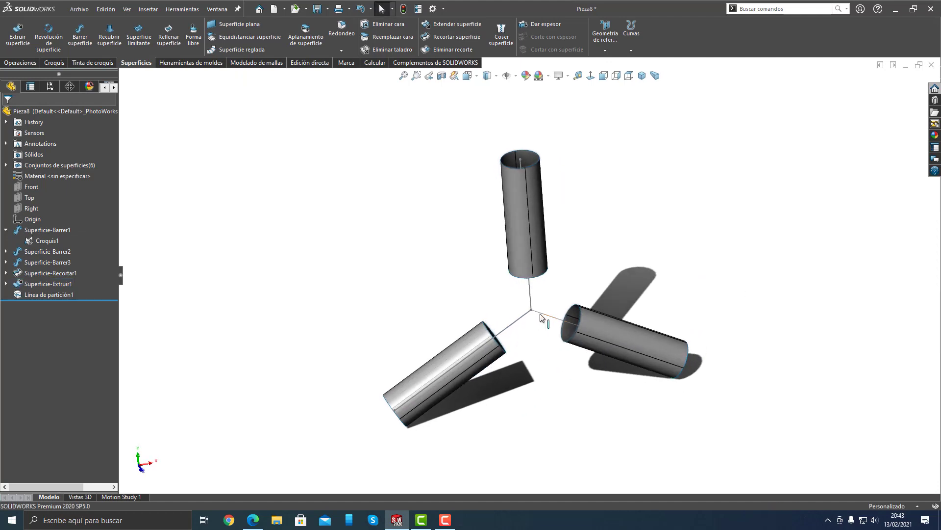
{"action": "left_click", "coordinate": [540, 316]}
{"action": "left_click", "coordinate": [582, 290]}
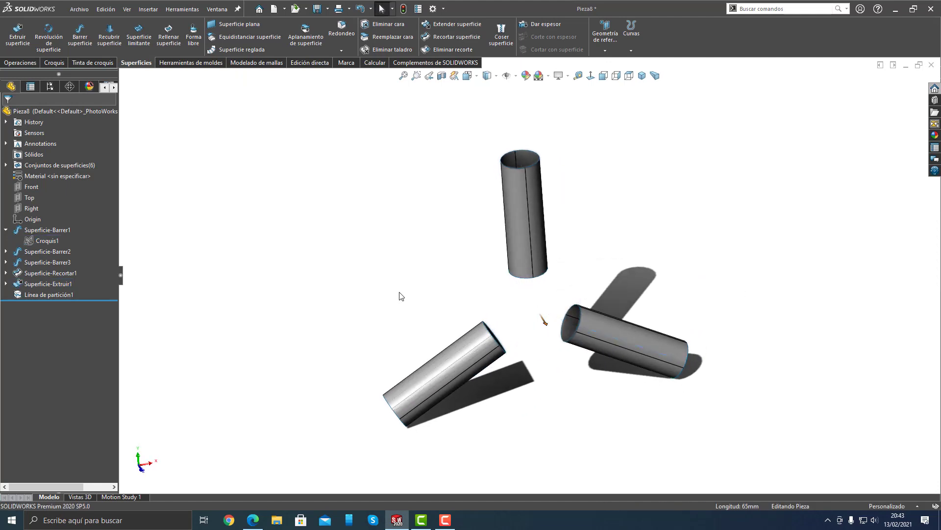
Trim the three tubes with the Front plane, removing the half of each tube behind it.
{"action": "middle_click_drag", "start_coordinate": [400, 295], "coordinate": [403, 268]}
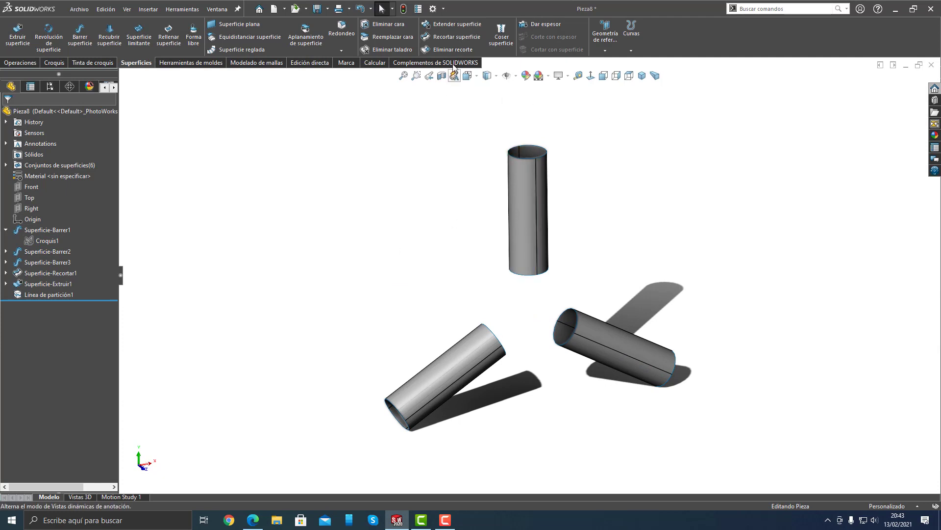
{"action": "left_click", "coordinate": [29, 187]}
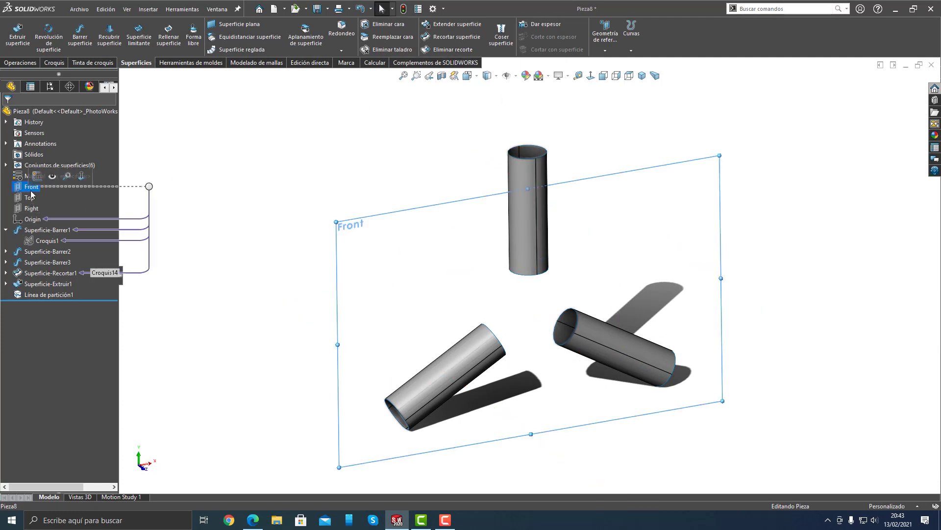
{"action": "left_click", "coordinate": [529, 152]}
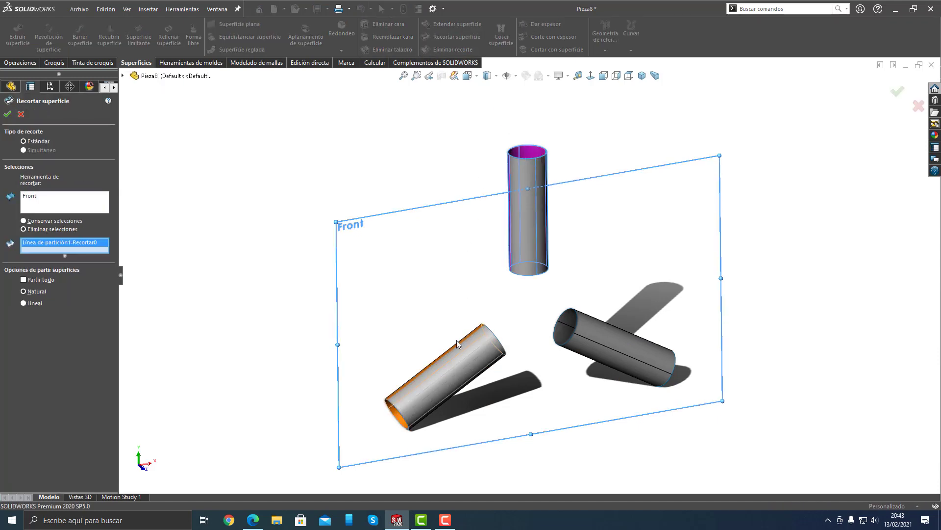
{"action": "left_click", "coordinate": [391, 412]}
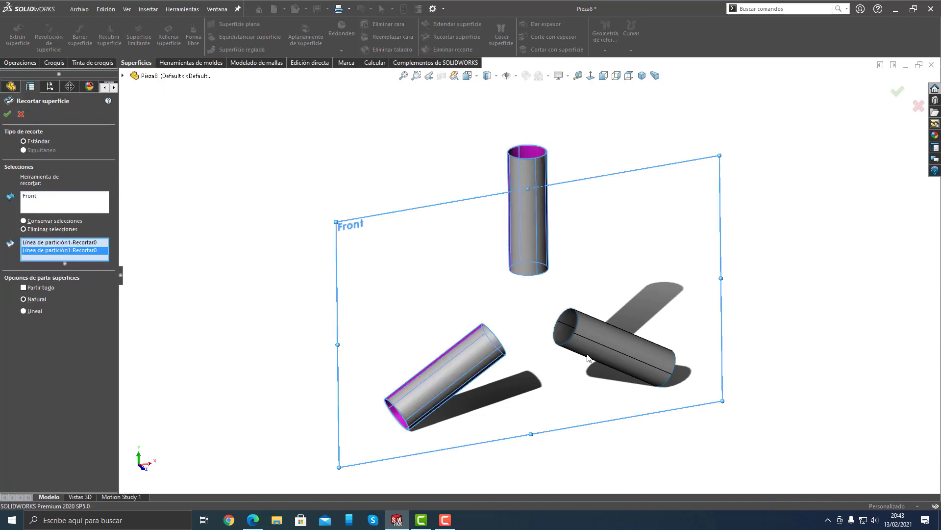
{"action": "left_click", "coordinate": [564, 326]}
{"action": "left_click", "coordinate": [7, 114]}
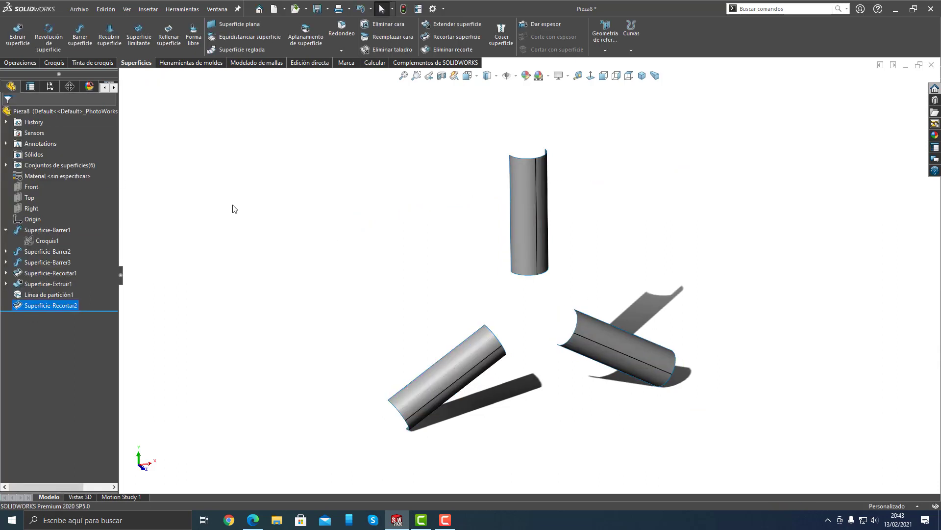
On the Front plane, sketch a two-point spline joining the facing inner-end corners of the upper and lower-left half tubes.
{"action": "middle_click_drag", "start_coordinate": [381, 297], "coordinate": [368, 261]}
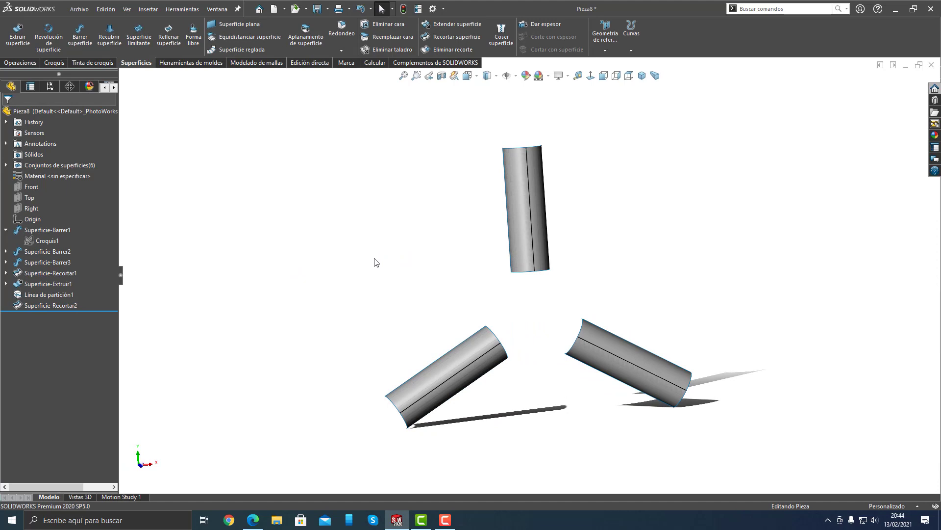
{"action": "left_click", "coordinate": [29, 187]}
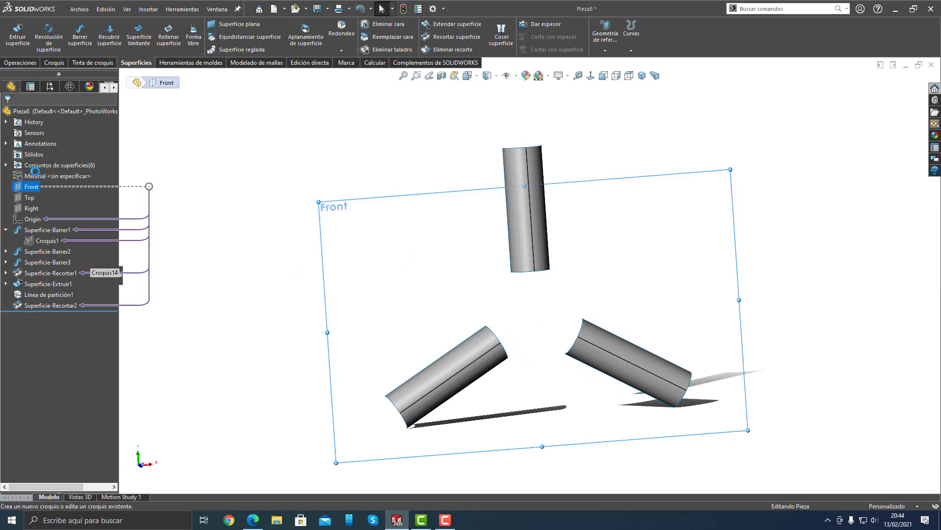
{"action": "key", "text": "ctrl+8"}
{"action": "key", "text": "s"}
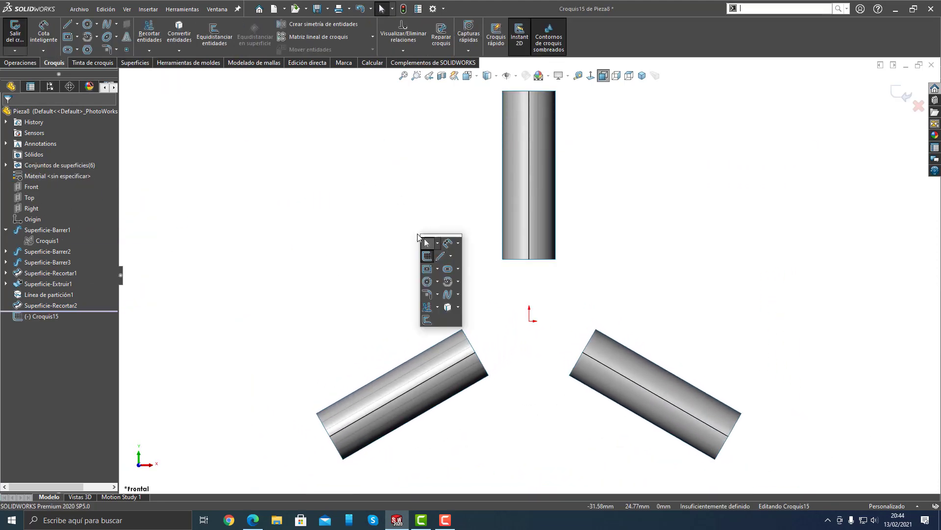
{"action": "left_click", "coordinate": [448, 294]}
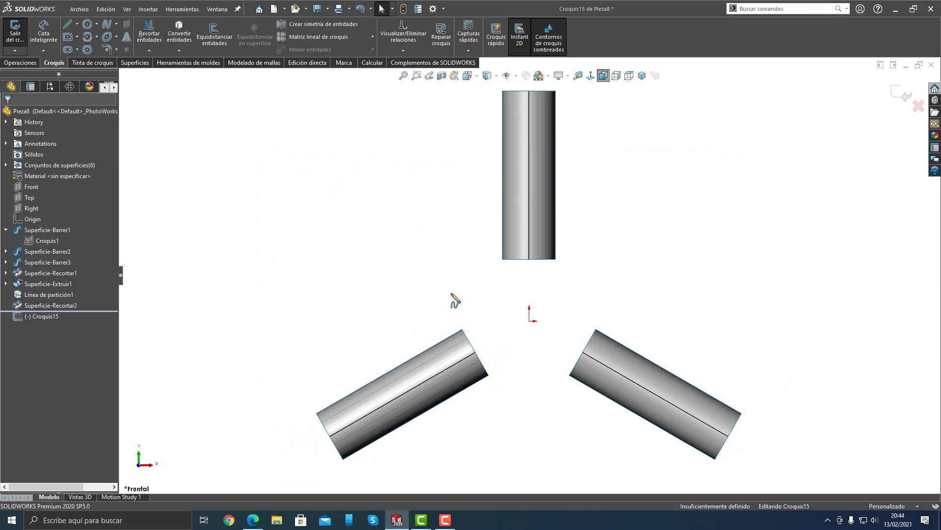
{"action": "left_click", "coordinate": [461, 329]}
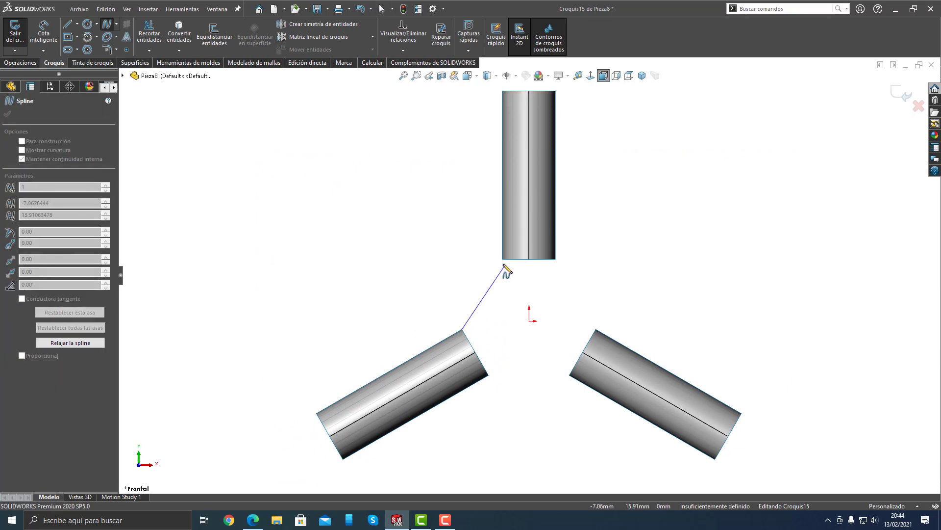
{"action": "left_click", "coordinate": [502, 259]}
{"action": "right_click", "coordinate": [451, 264]}
{"action": "left_click", "coordinate": [480, 270]}
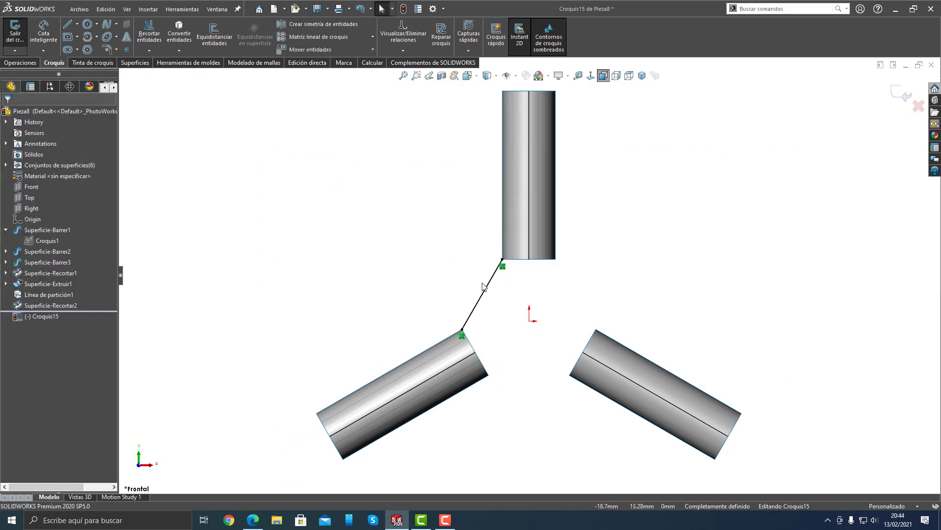
Add a torsion continuity relation between the spline and the left edge of the upper half tube.
{"action": "left_click", "coordinate": [496, 270]}
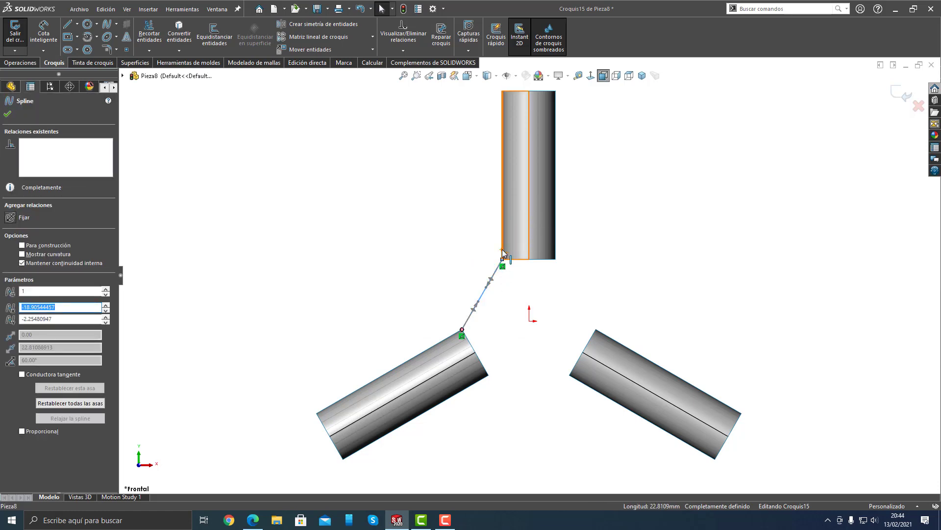
{"action": "left_click", "coordinate": [502, 250], "text": "ctrl"}
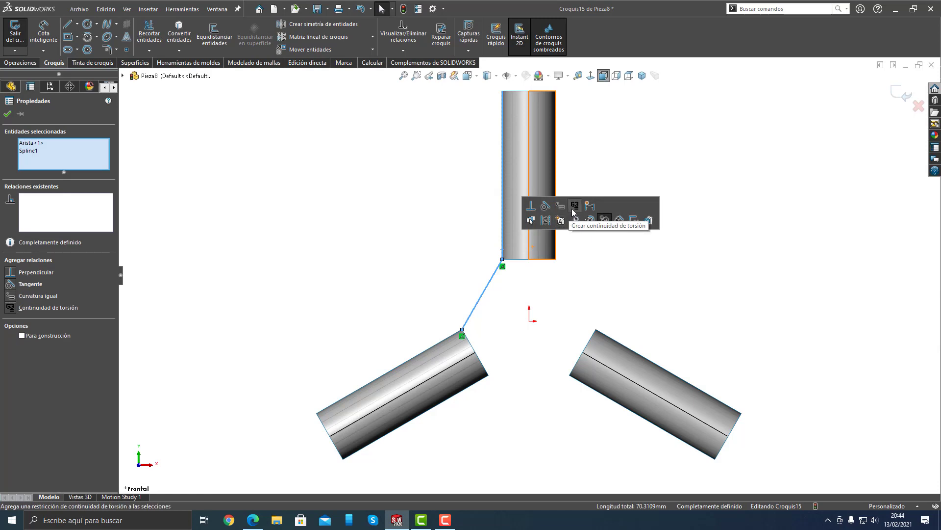
{"action": "left_click", "coordinate": [574, 208]}
Add a torsion continuity relation between the spline and the upper edge of the lower-left half tube.
{"action": "left_click", "coordinate": [468, 328]}
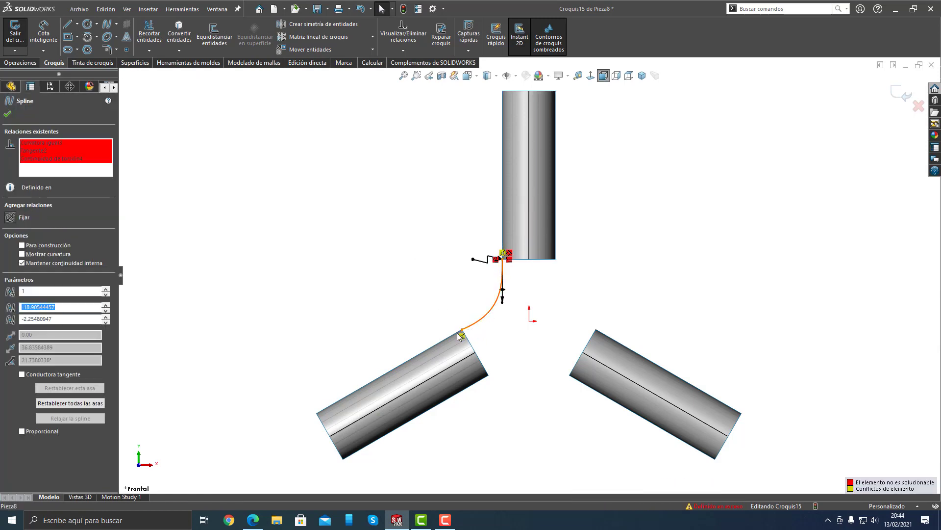
{"action": "left_click", "coordinate": [454, 336], "text": "ctrl"}
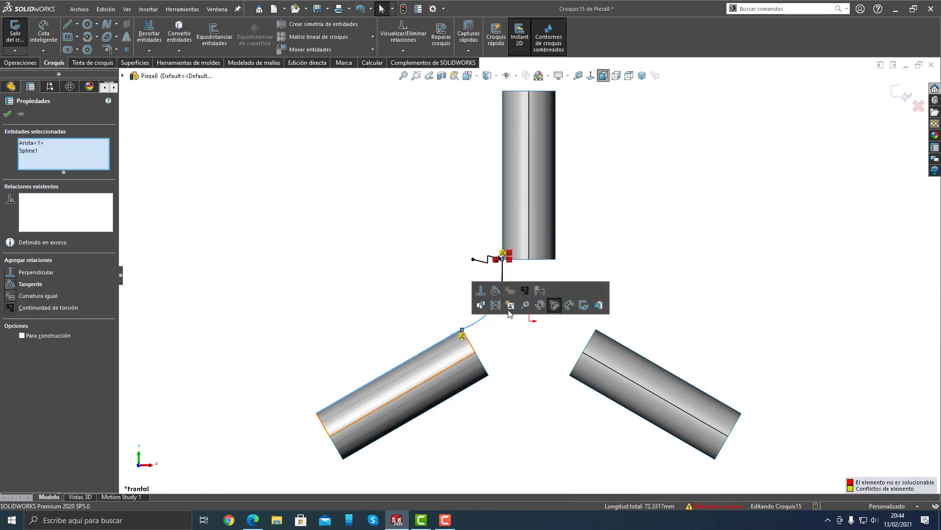
{"action": "left_click", "coordinate": [525, 290]}
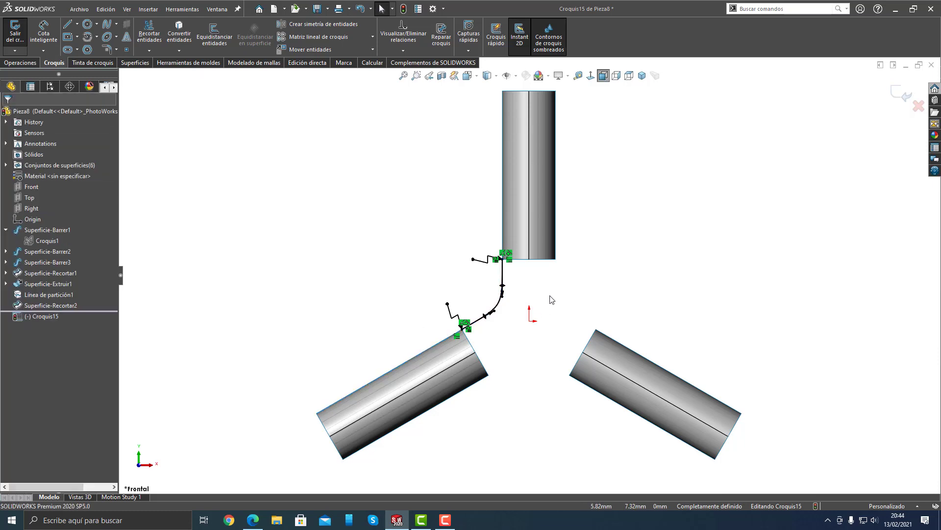
Sketch a two-point spline joining the facing inner-end corners of the upper and lower-right half tubes.
{"action": "key", "text": "s"}
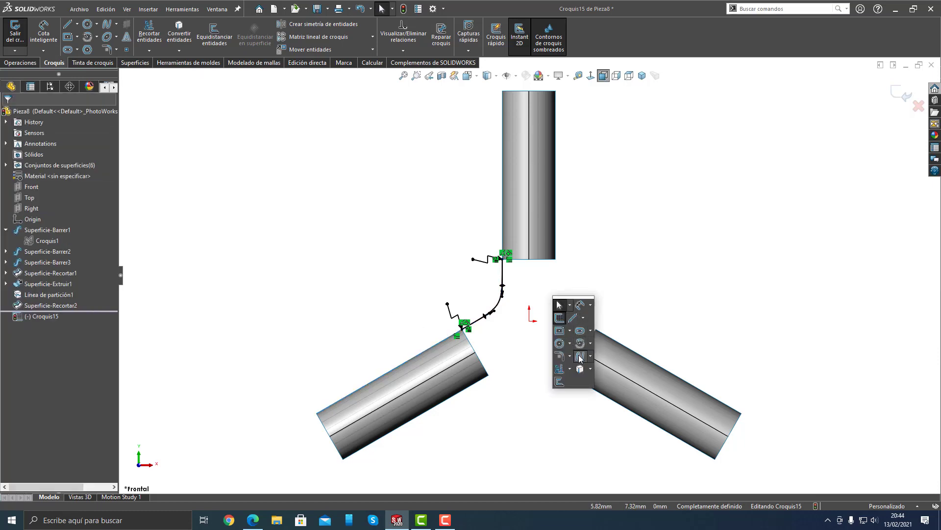
{"action": "left_click", "coordinate": [579, 356]}
{"action": "left_click", "coordinate": [555, 259]}
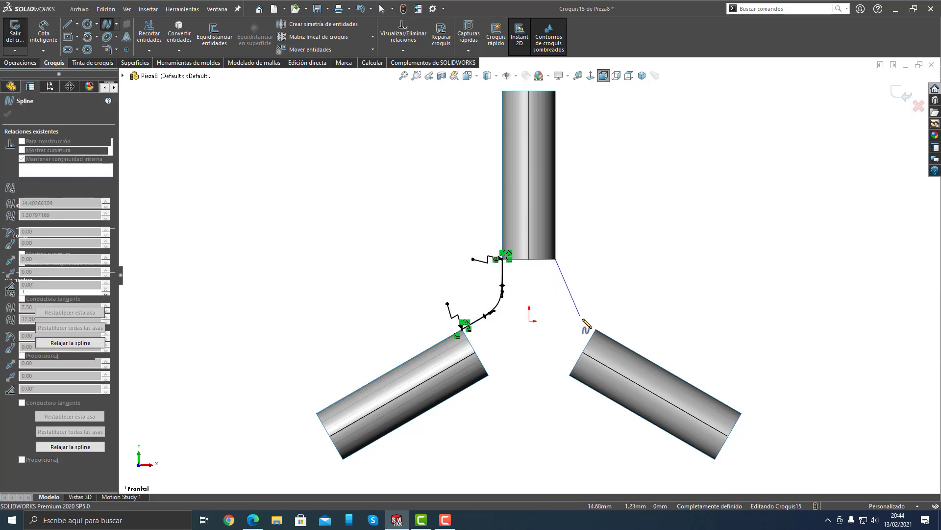
{"action": "left_click", "coordinate": [596, 330]}
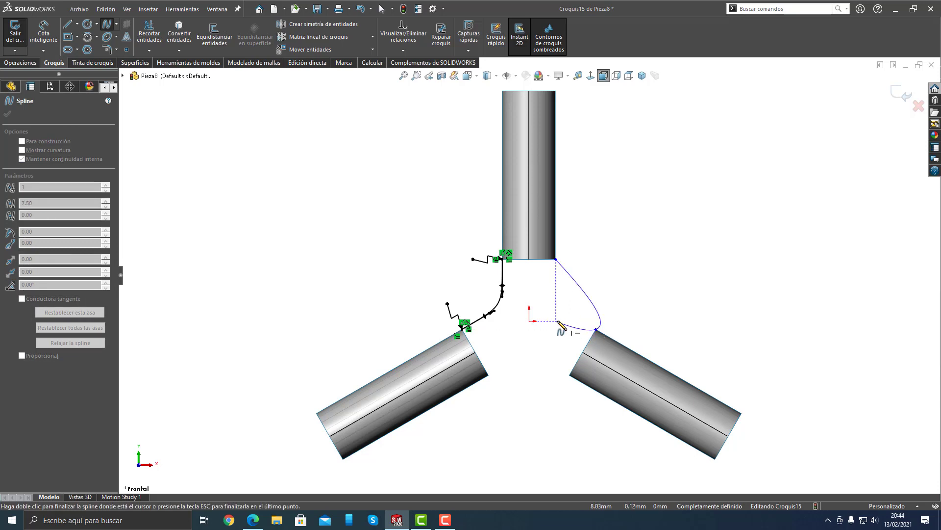
{"action": "key", "text": "Escape"}
Add torsion continuity relations from the second spline to the upper tube's right edge and the lower-right tube's upper edge.
{"action": "left_click", "coordinate": [563, 272]}
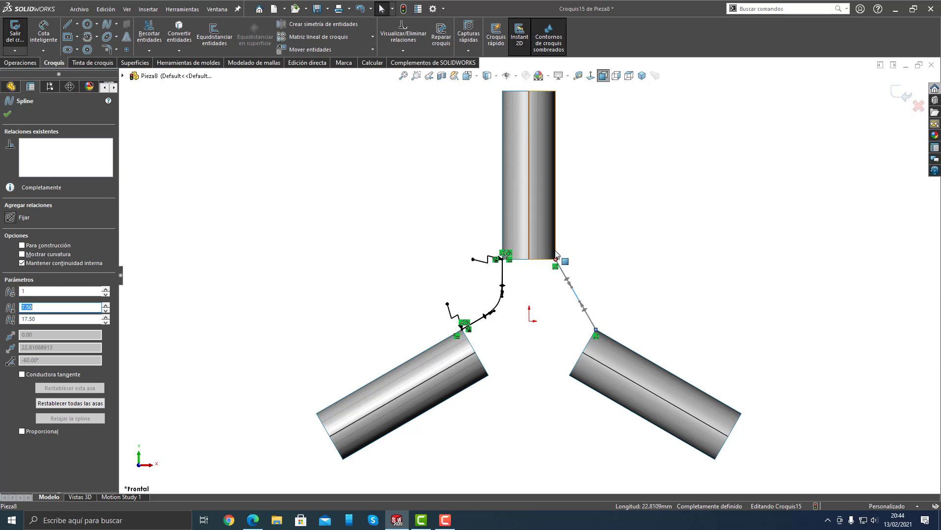
{"action": "left_click", "coordinate": [556, 250], "text": "ctrl"}
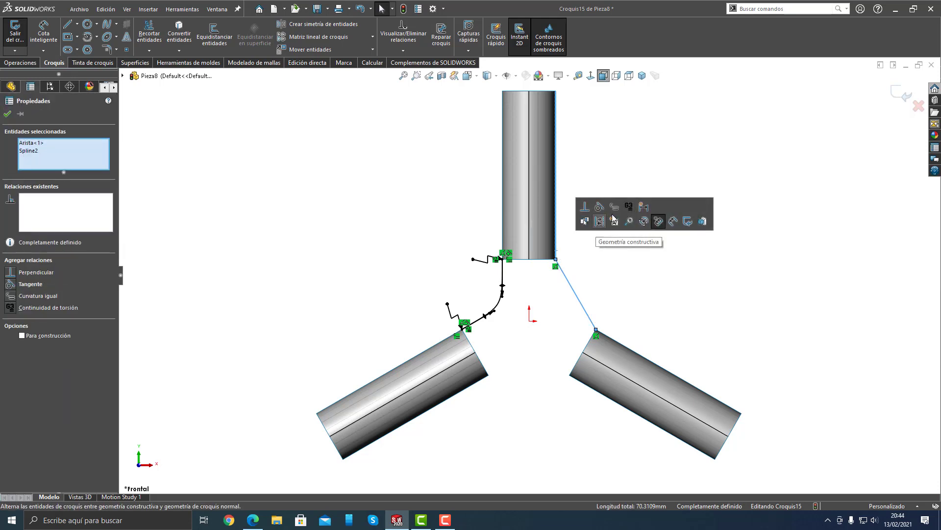
{"action": "left_click", "coordinate": [629, 207]}
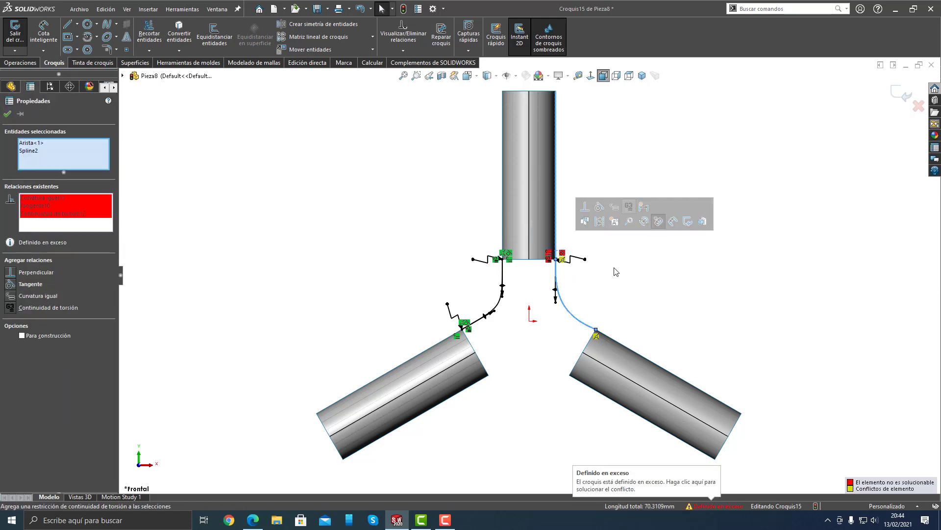
{"action": "left_click", "coordinate": [585, 327]}
{"action": "left_click", "coordinate": [609, 337], "text": "ctrl"}
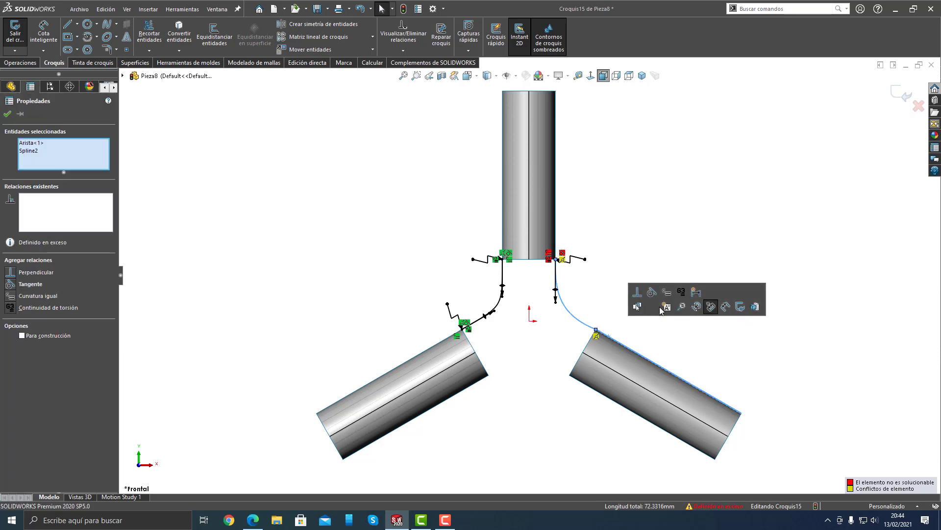
{"action": "left_click", "coordinate": [667, 293]}
{"action": "left_click", "coordinate": [529, 347]}
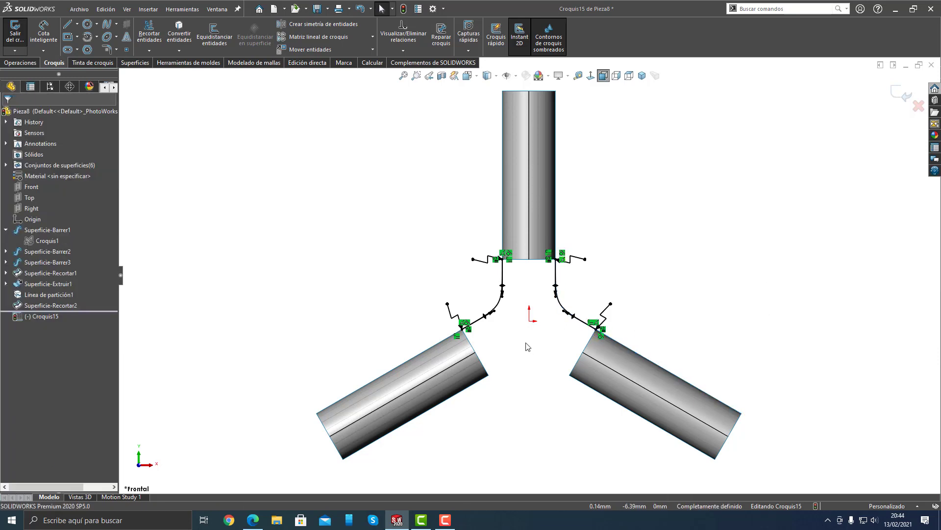
Sketch a two-point spline joining the lower inner-end corners of the two lower half tubes.
{"action": "key", "text": "s"}
{"action": "left_click", "coordinate": [552, 403]}
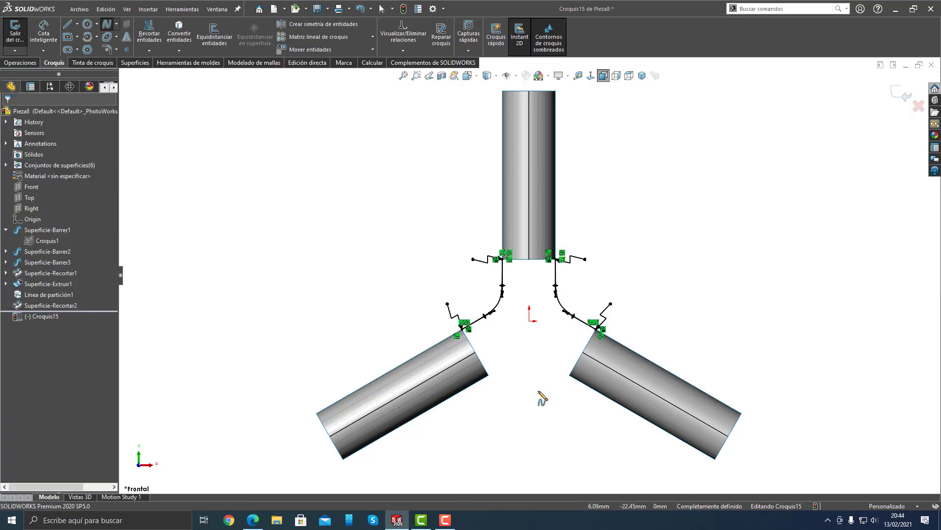
{"action": "left_click", "coordinate": [489, 375]}
{"action": "left_click", "coordinate": [570, 375]}
{"action": "right_click", "coordinate": [525, 361]}
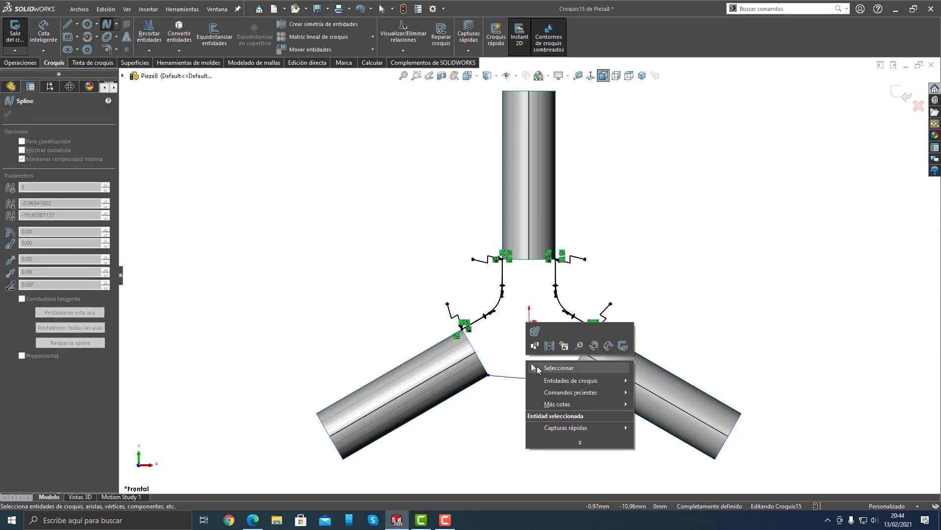
{"action": "left_click", "coordinate": [539, 368]}
Add torsion continuity relations between the third spline and the bottom edges of both lower half tubes, and finish the sketch.
{"action": "left_click", "coordinate": [561, 380]}
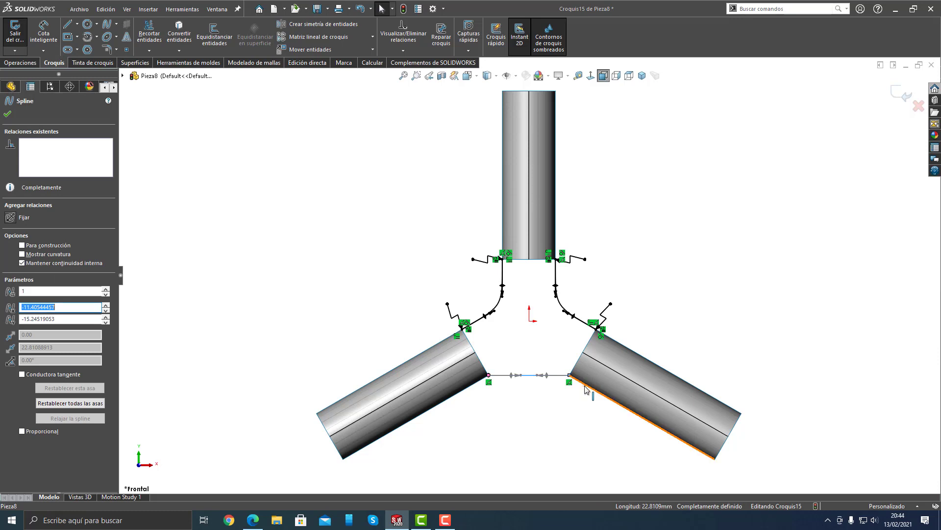
{"action": "left_click", "coordinate": [586, 390], "text": "ctrl"}
{"action": "left_click", "coordinate": [662, 346]}
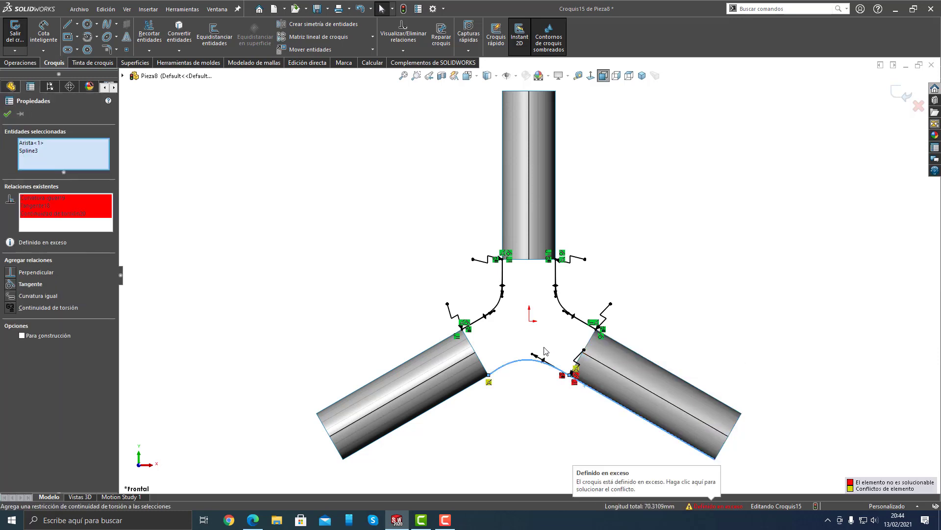
{"action": "left_click", "coordinate": [539, 335]}
{"action": "left_click", "coordinate": [502, 366]}
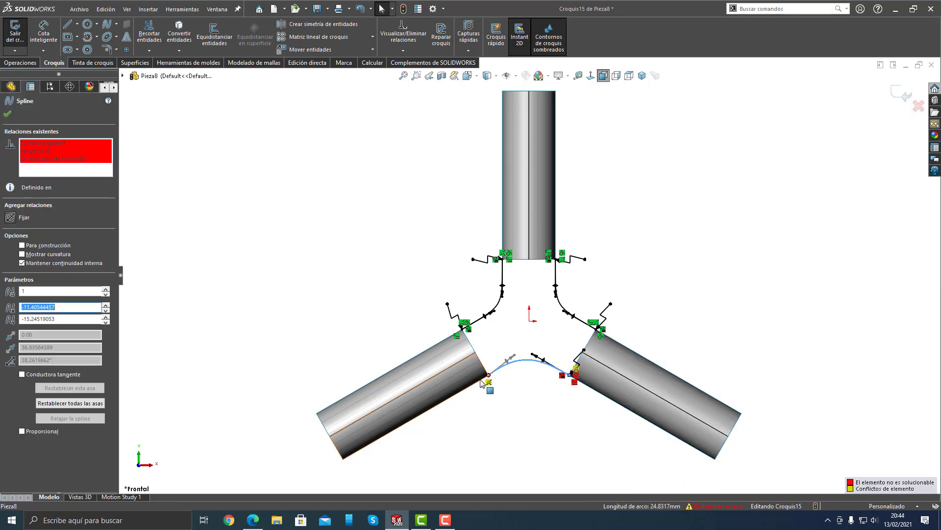
{"action": "left_click", "coordinate": [479, 386], "text": "ctrl"}
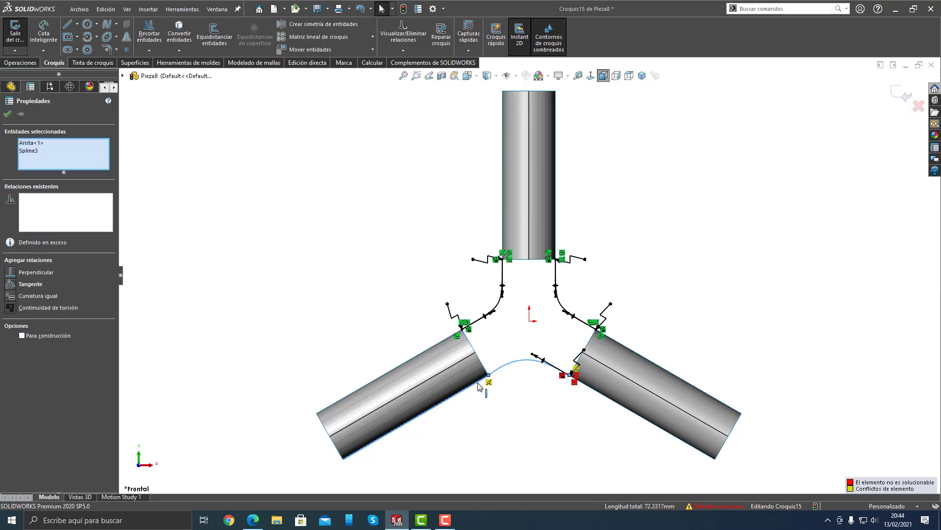
{"action": "left_click", "coordinate": [563, 356]}
{"action": "left_click", "coordinate": [513, 420]}
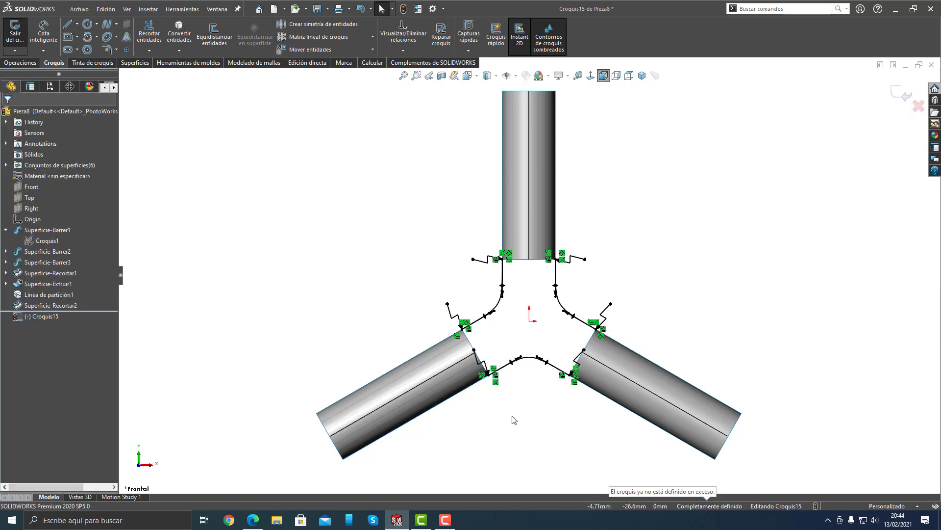
{"action": "left_click", "coordinate": [513, 420]}
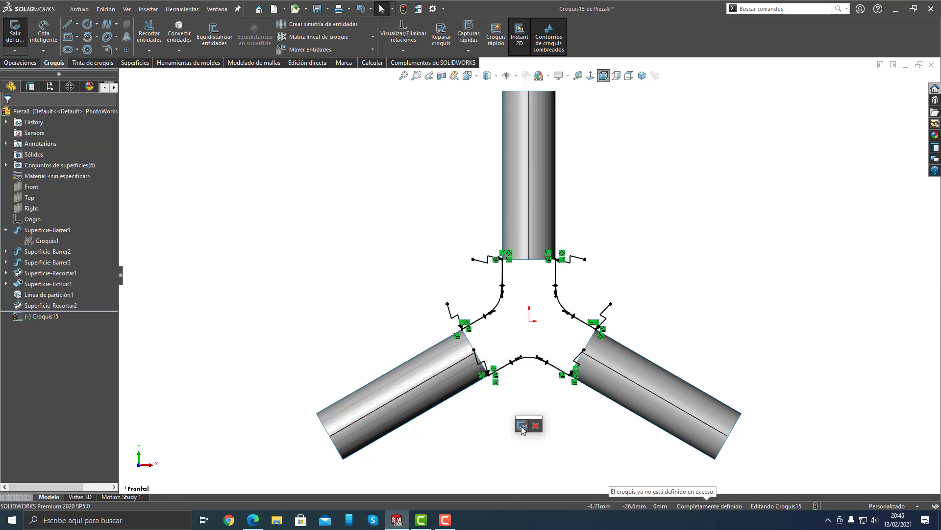
{"action": "left_click", "coordinate": [522, 427]}
Create a reference plane through the inner endpoints of the three tubes' split lines.
{"action": "mouse_move", "coordinate": [505, 391]}
{"action": "middle_mouse_down"}
{"action": "mouse_move", "coordinate": [500, 368]}
{"action": "mouse_move", "coordinate": [524, 393]}
{"action": "mouse_move", "coordinate": [532, 319]}
{"action": "mouse_move", "coordinate": [483, 294]}
{"action": "middle_mouse_up"}
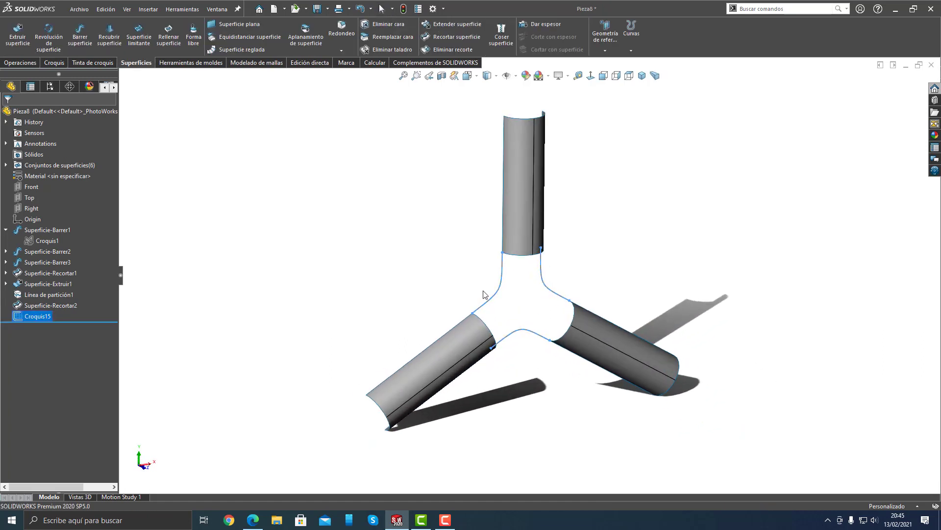
{"action": "left_click", "coordinate": [444, 277]}
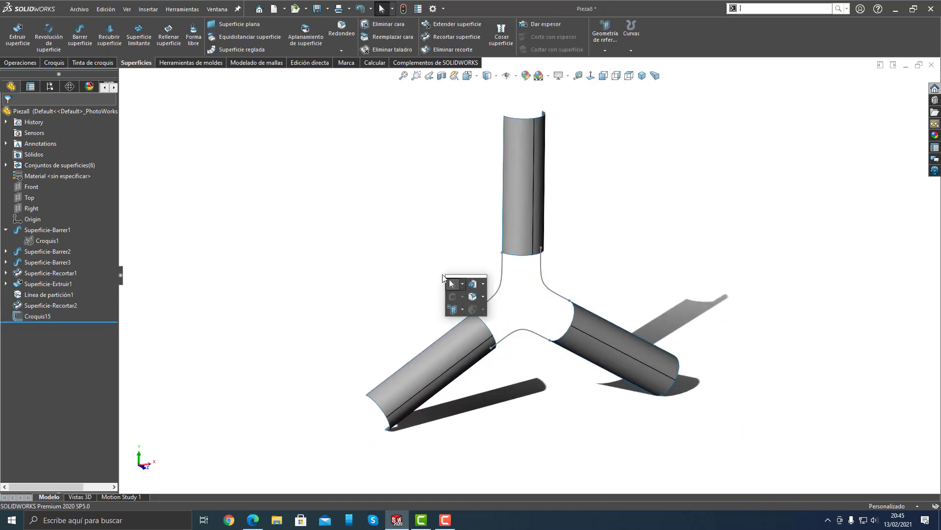
{"action": "left_click", "coordinate": [452, 310]}
{"action": "left_click", "coordinate": [466, 315]}
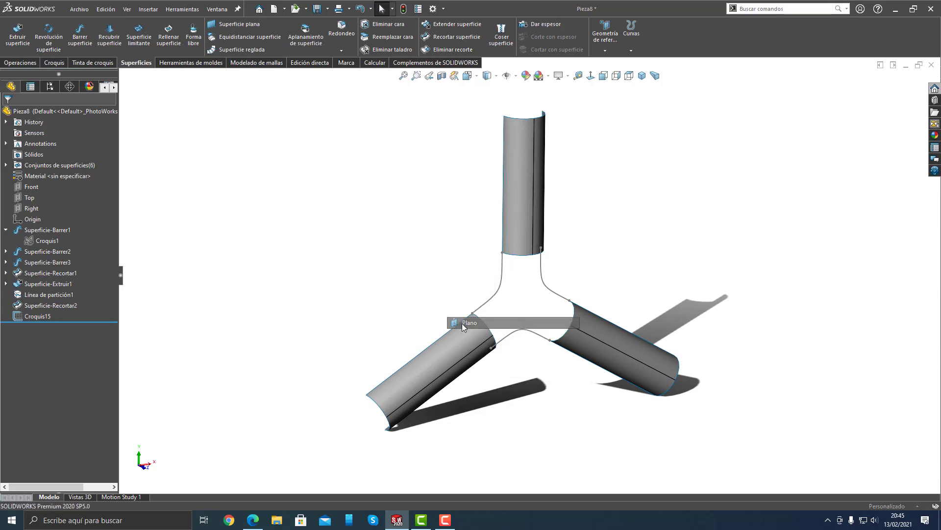
{"action": "left_click", "coordinate": [493, 336]}
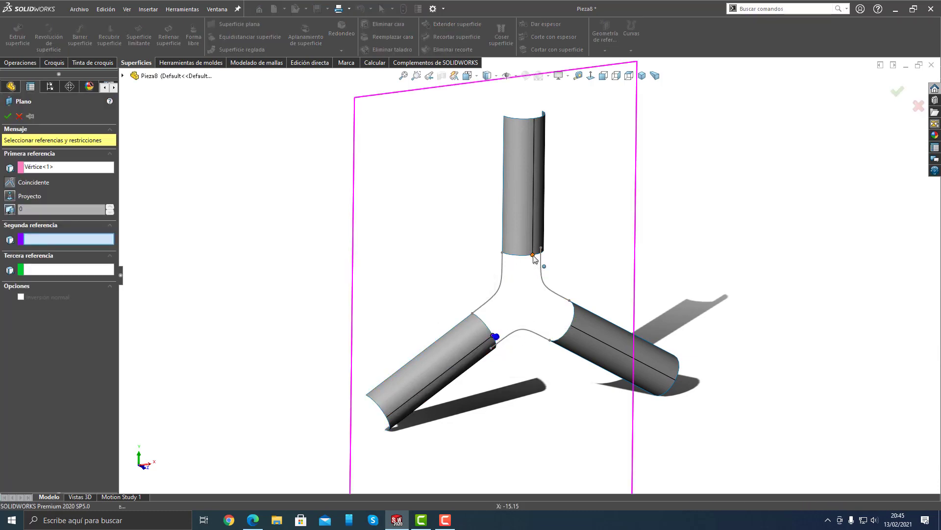
{"action": "left_click", "coordinate": [533, 255]}
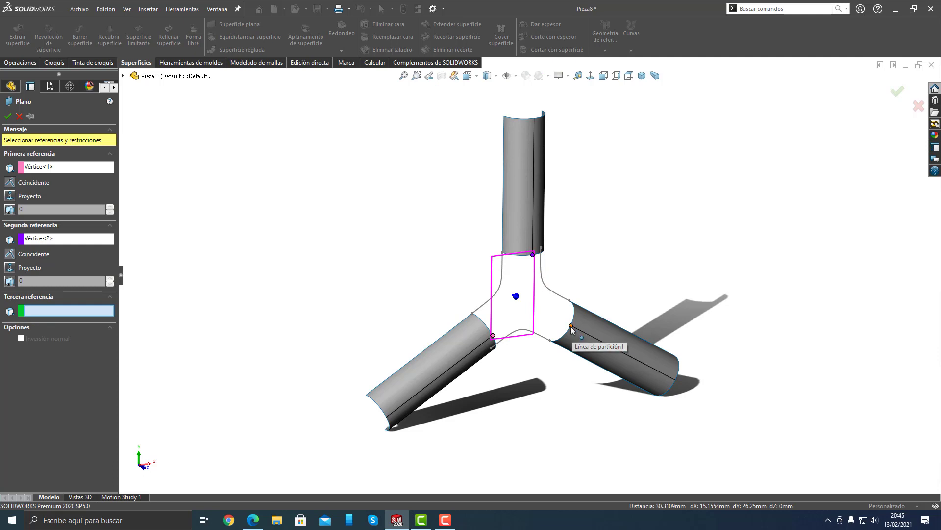
{"action": "left_click", "coordinate": [570, 326]}
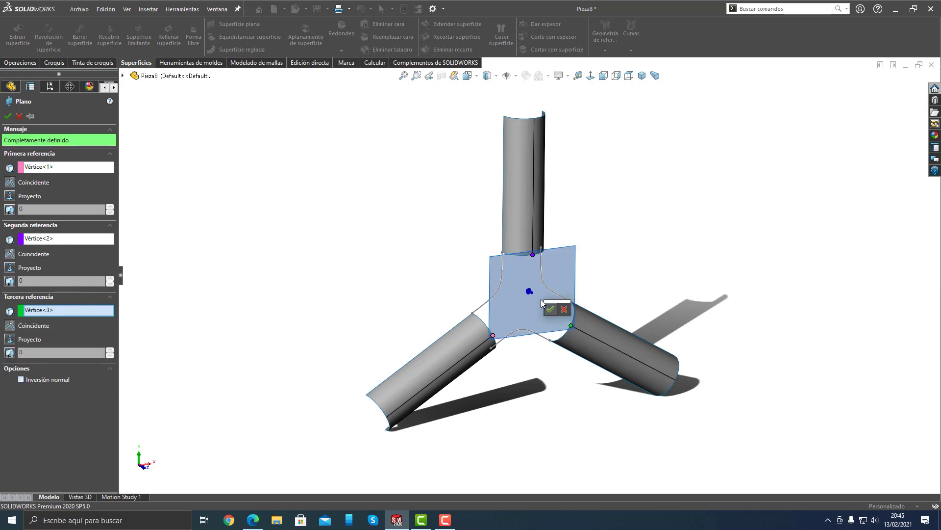
{"action": "left_click", "coordinate": [550, 309]}
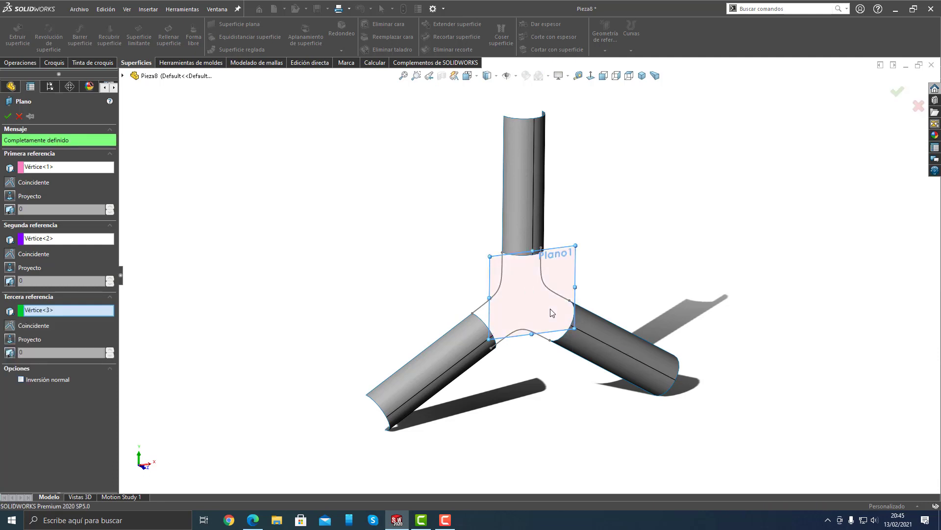
Start a sketch on the new three-point plane and hide the plane.
{"action": "left_click", "coordinate": [498, 277]}
{"action": "left_click", "coordinate": [539, 249]}
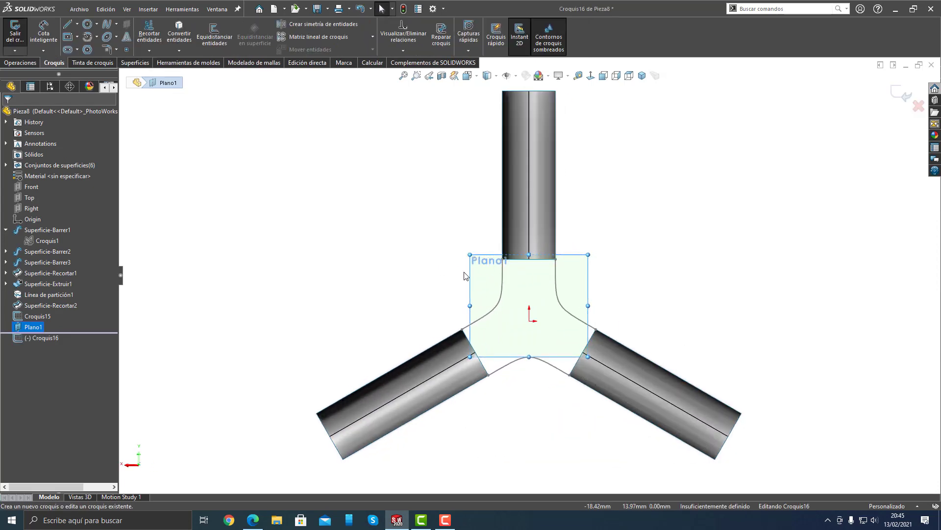
{"action": "right_click", "coordinate": [27, 324]}
{"action": "left_click", "coordinate": [47, 318]}
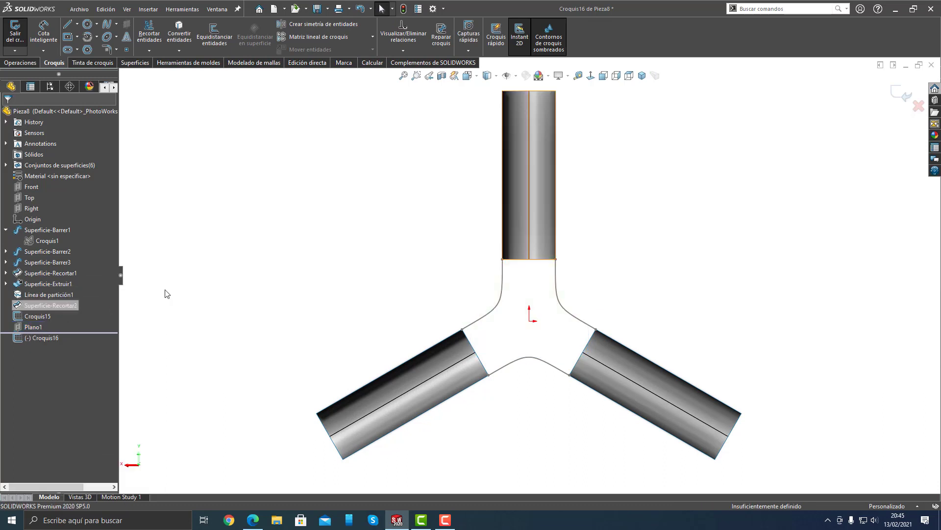
Sketch a two-point spline joining the inner endpoints of the two lower tubes' split lines.
{"action": "key", "text": "s"}
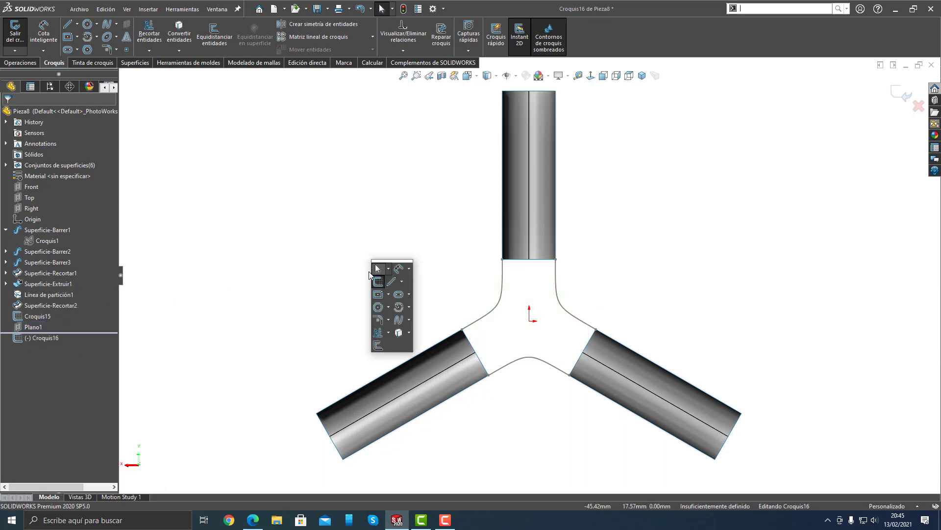
{"action": "left_click", "coordinate": [399, 320]}
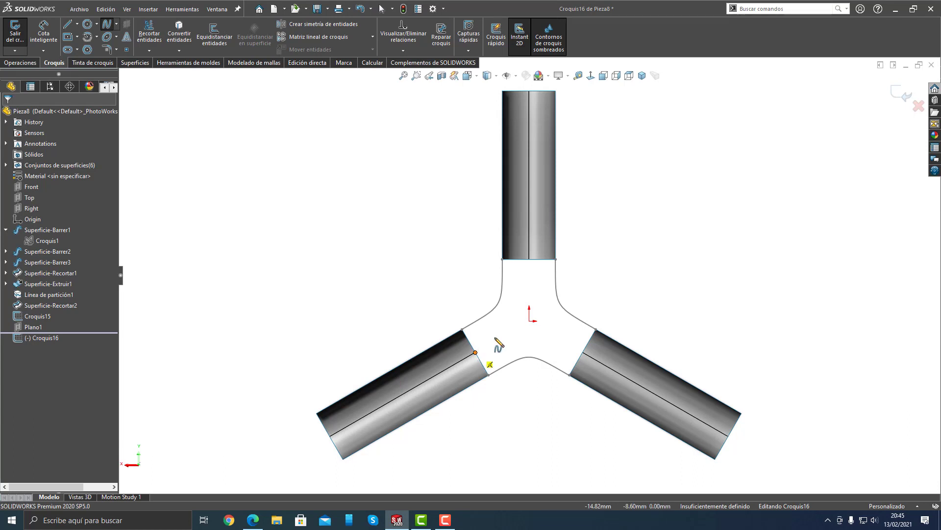
{"action": "left_click", "coordinate": [475, 352]}
{"action": "left_click", "coordinate": [582, 352]}
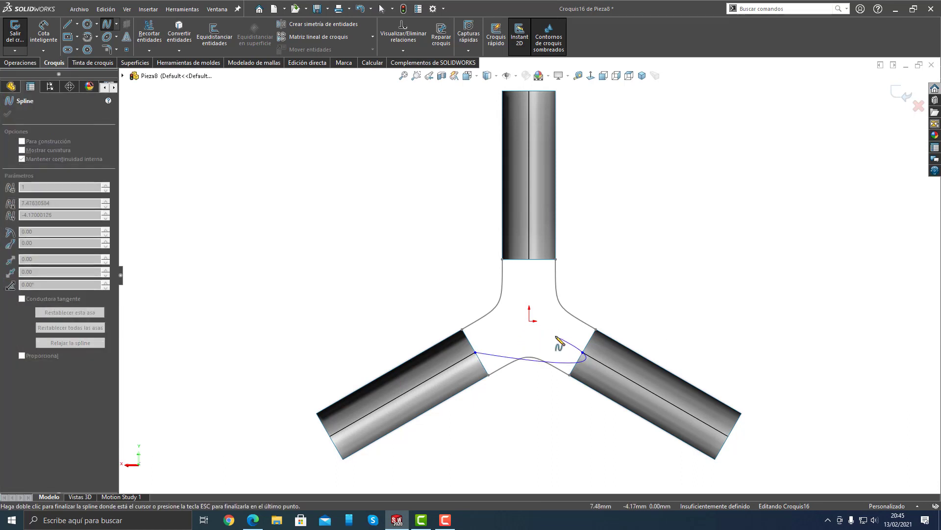
{"action": "right_click", "coordinate": [557, 338]}
{"action": "left_click", "coordinate": [568, 345]}
Add torsion continuity relations between the spline and the split lines of both lower tubes, and finish the sketch.
{"action": "left_click", "coordinate": [573, 352]}
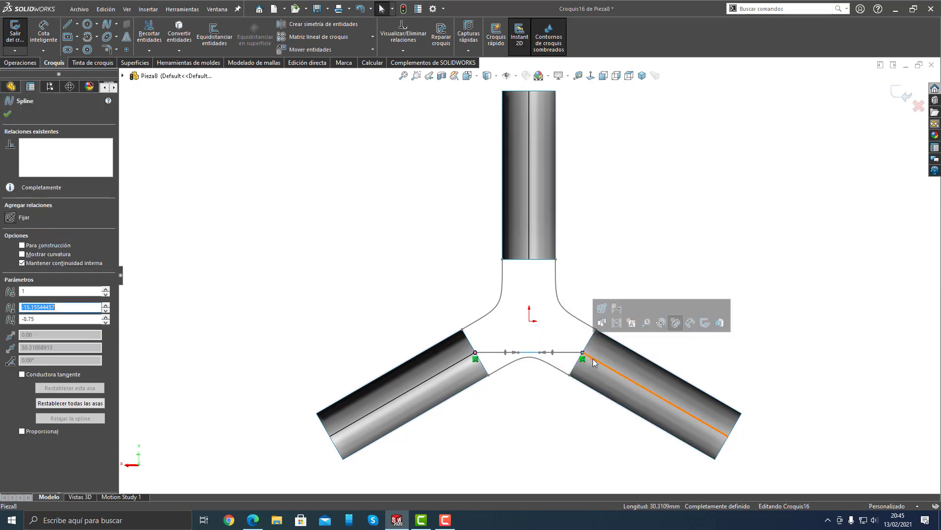
{"action": "left_click", "coordinate": [653, 394], "text": "ctrl"}
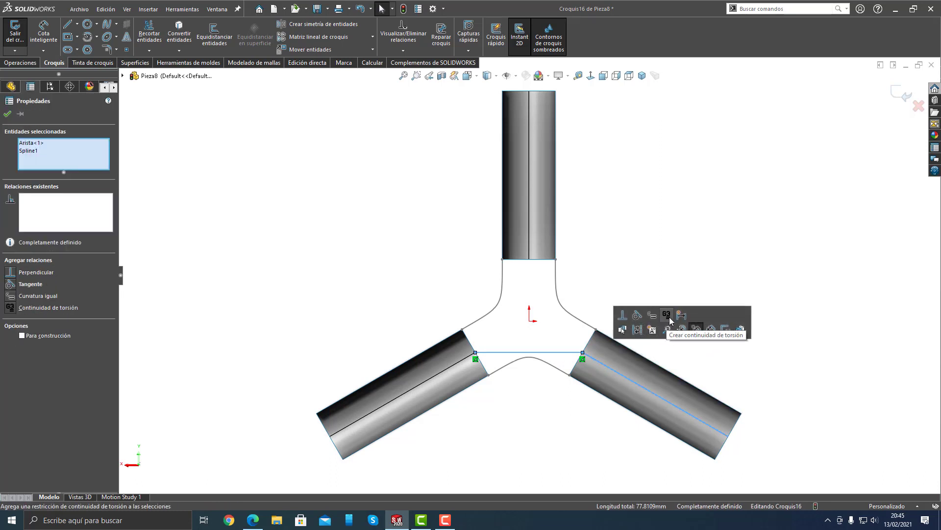
{"action": "left_click", "coordinate": [637, 314]}
{"action": "left_click", "coordinate": [484, 349]}
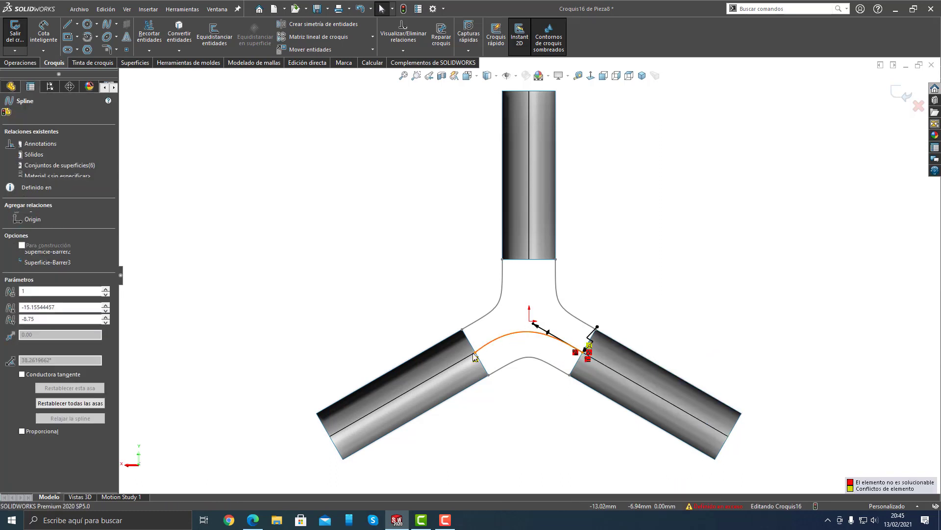
{"action": "left_click", "coordinate": [461, 362], "text": "ctrl"}
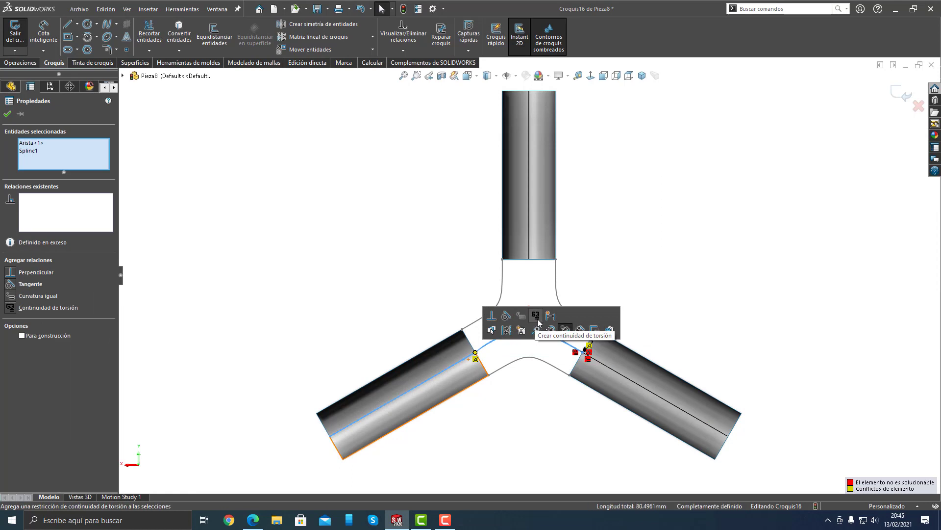
{"action": "left_click", "coordinate": [536, 316]}
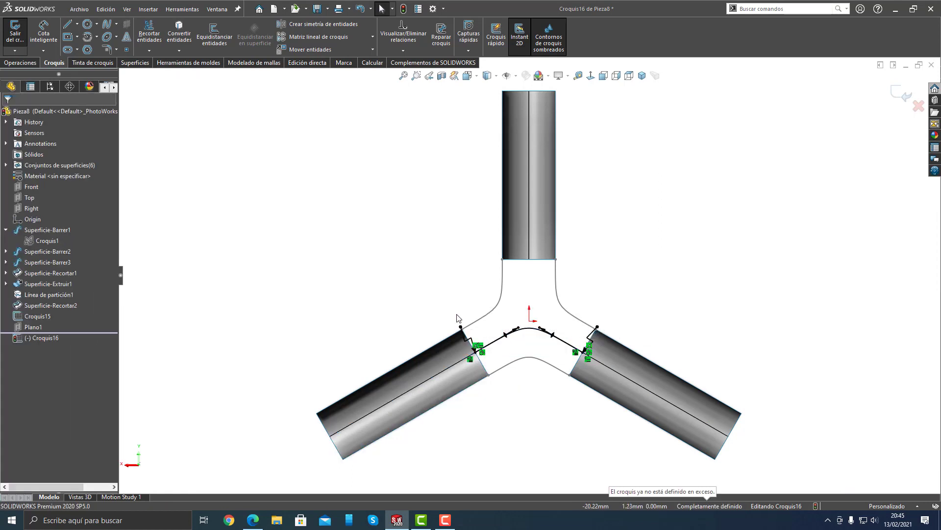
{"action": "key", "text": "s"}
{"action": "left_click", "coordinate": [429, 296]}
{"action": "key", "text": "d"}
{"action": "left_click", "coordinate": [434, 304]}
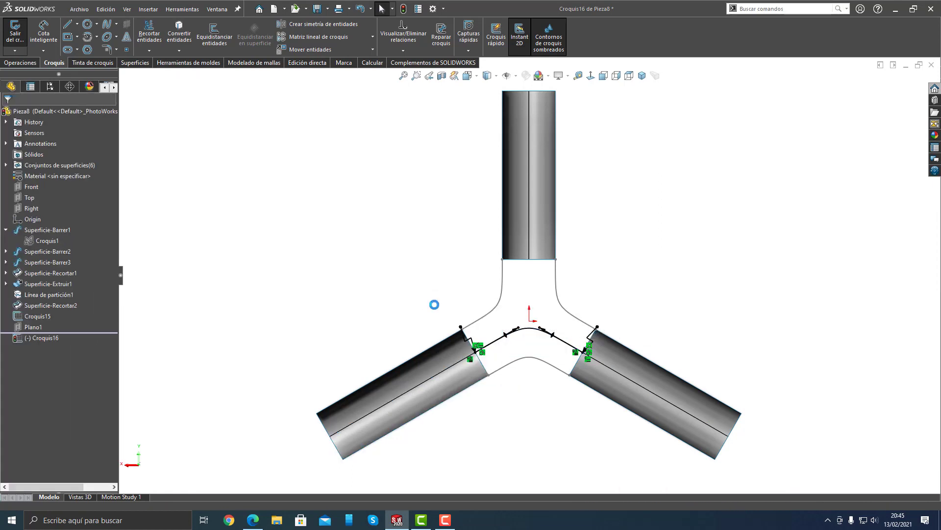
Extrude the sketch with the three outer splines as a 9.10 mm surface, away from the open side of the half tubes.
{"action": "mouse_move", "coordinate": [518, 335]}
{"action": "middle_mouse_down"}
{"action": "mouse_move", "coordinate": [467, 353]}
{"action": "mouse_move", "coordinate": [475, 368]}
{"action": "mouse_move", "coordinate": [447, 311]}
{"action": "mouse_move", "coordinate": [610, 321]}
{"action": "mouse_move", "coordinate": [517, 378]}
{"action": "mouse_move", "coordinate": [543, 390]}
{"action": "mouse_move", "coordinate": [550, 353]}
{"action": "mouse_move", "coordinate": [535, 321]}
{"action": "middle_mouse_up"}
{"action": "left_click", "coordinate": [517, 292]}
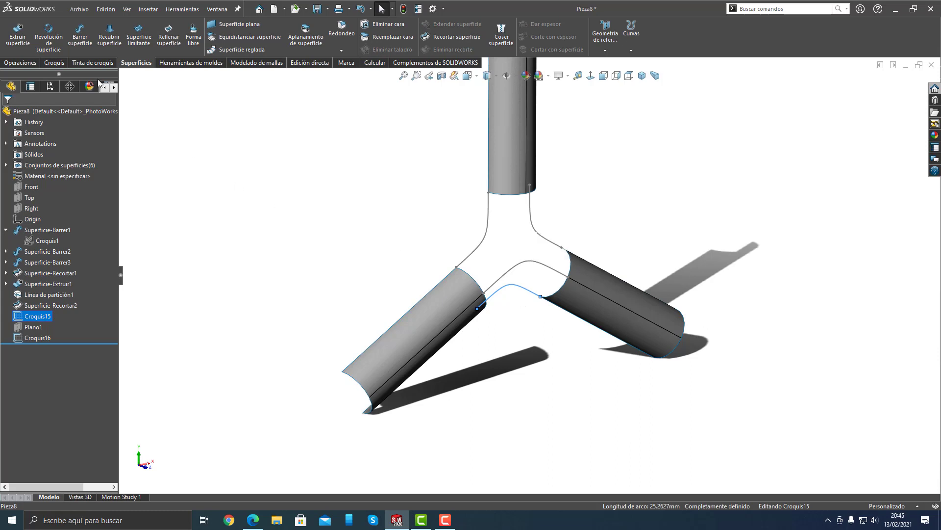
{"action": "left_click", "coordinate": [25, 43]}
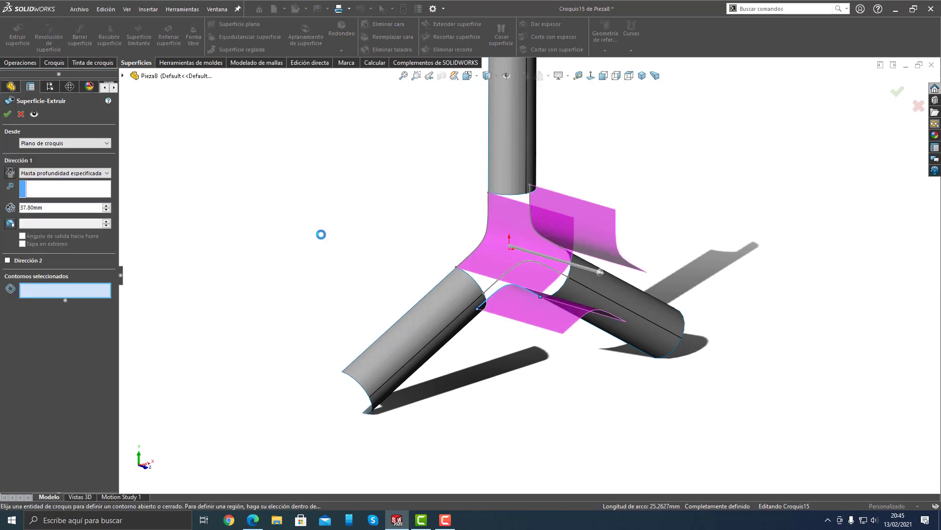
{"action": "mouse_move", "coordinate": [602, 276]}
{"action": "left_mouse_down"}
{"action": "mouse_move", "coordinate": [549, 249]}
{"action": "mouse_move", "coordinate": [495, 245]}
{"action": "mouse_move", "coordinate": [489, 256]}
{"action": "left_mouse_up"}
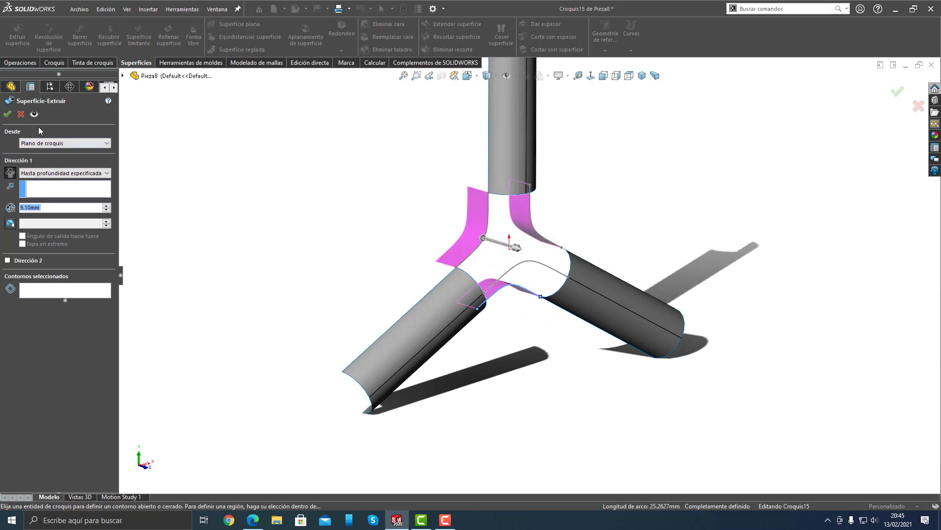
{"action": "left_click", "coordinate": [7, 116]}
Start a boundary surface with the lower tubes' facing end edges in direction 1 and the middle spline and lower strip edge in direction 2.
{"action": "middle_click_drag", "start_coordinate": [420, 256], "coordinate": [485, 163]}
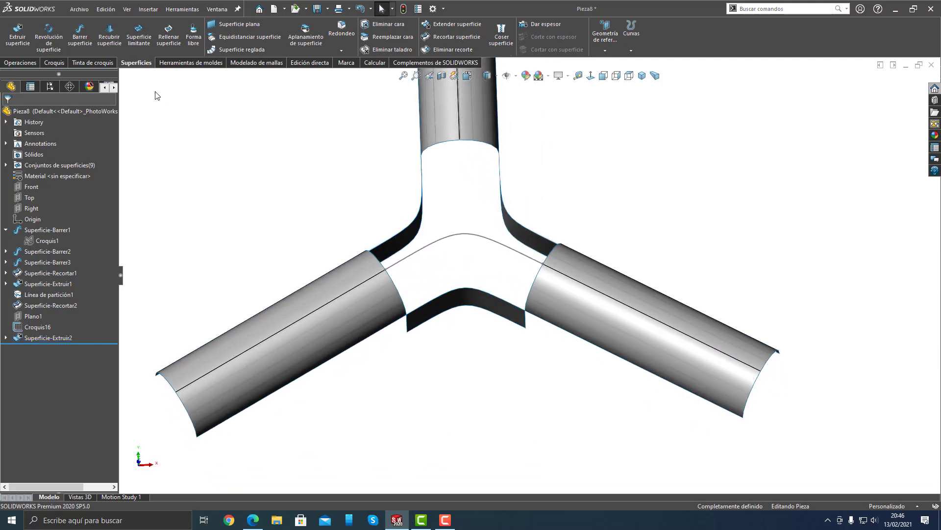
{"action": "left_click", "coordinate": [140, 37]}
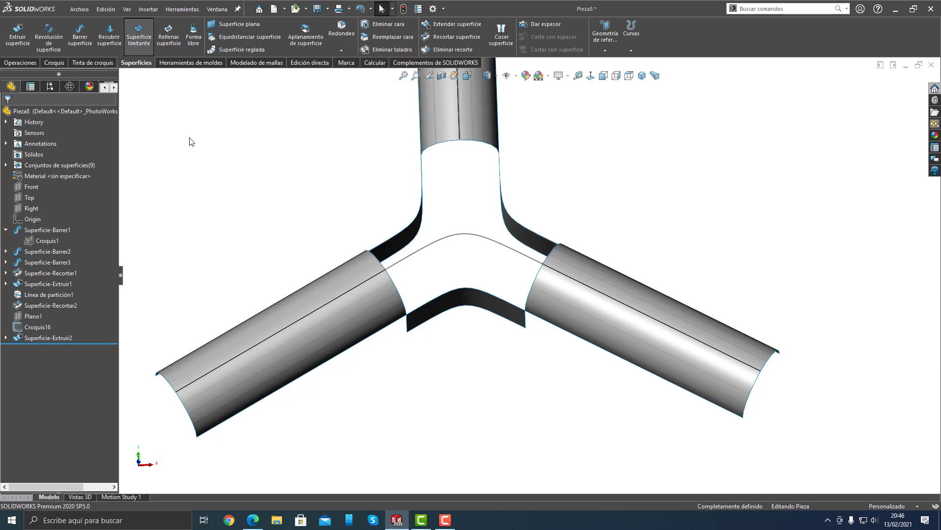
{"action": "left_click", "coordinate": [388, 277]}
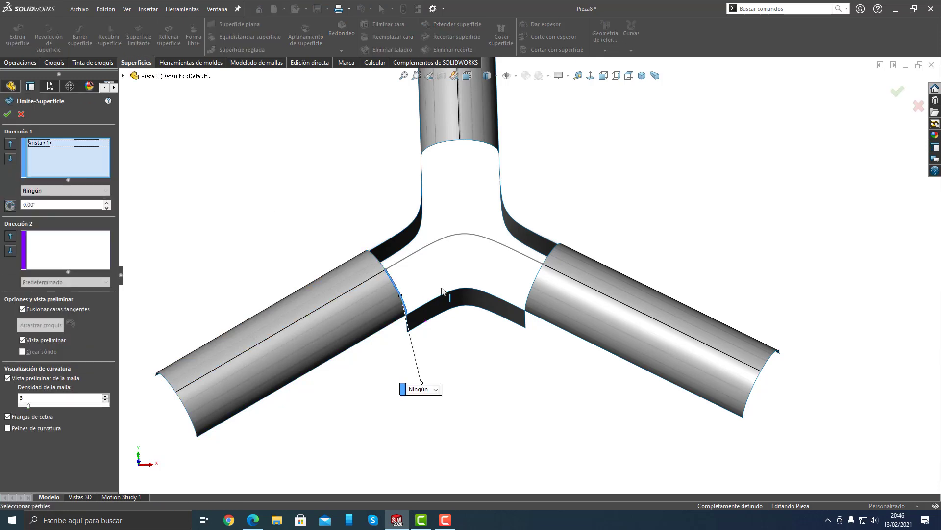
{"action": "left_click", "coordinate": [538, 275]}
{"action": "left_click", "coordinate": [93, 251]}
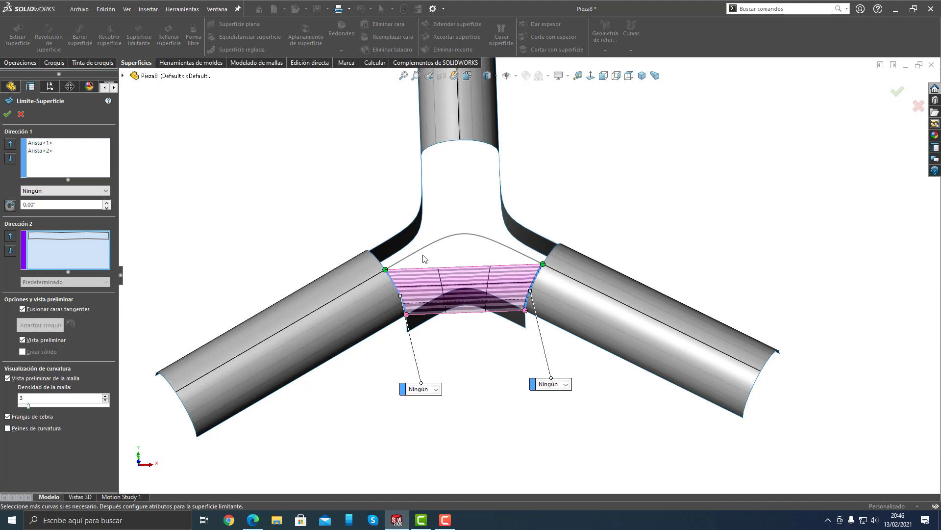
{"action": "left_click", "coordinate": [424, 251]}
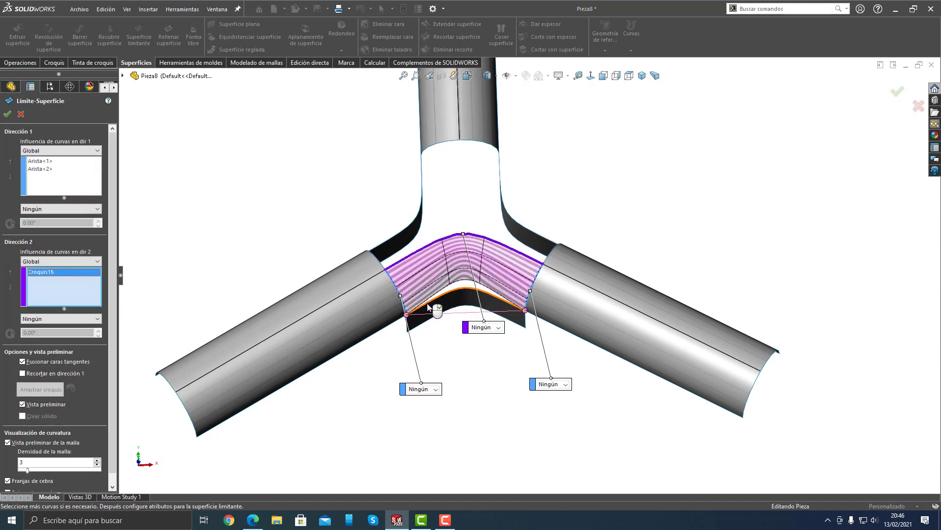
{"action": "left_click", "coordinate": [429, 309]}
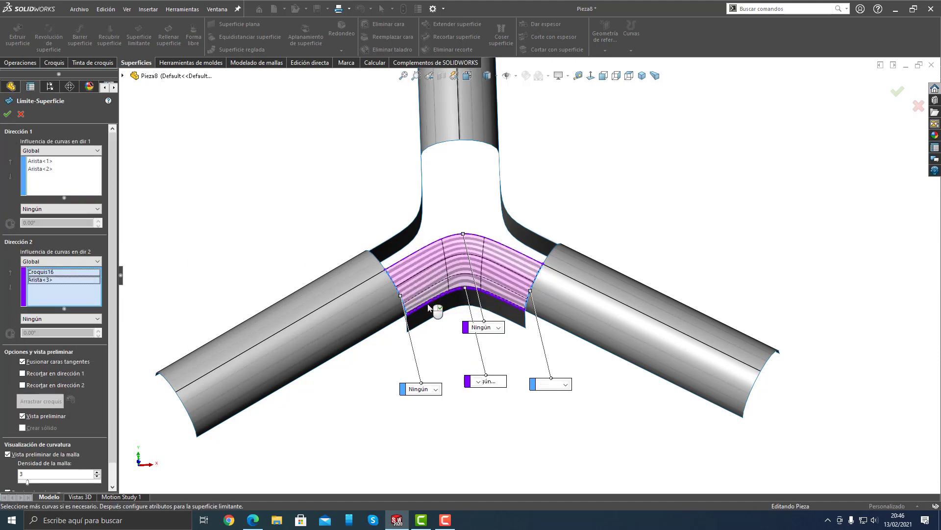
Set the boundary surface to tangency to face along the strip edge and curvature to face at both tube edges, and create it.
{"action": "left_click", "coordinate": [499, 382]}
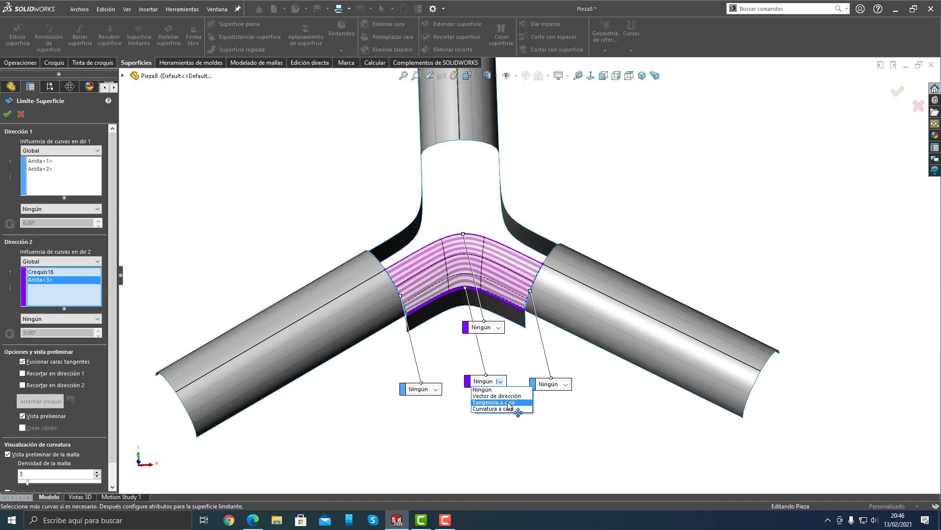
{"action": "left_click", "coordinate": [509, 402]}
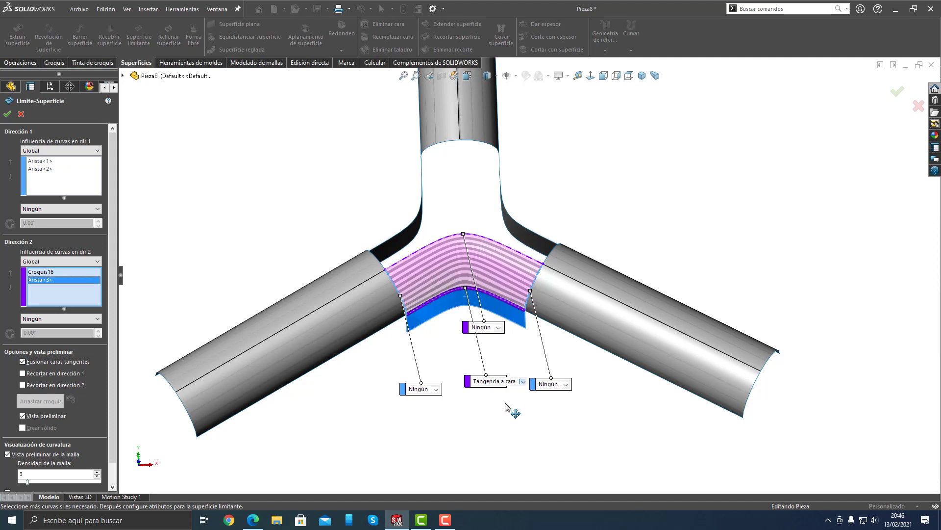
{"action": "left_click", "coordinate": [436, 391]}
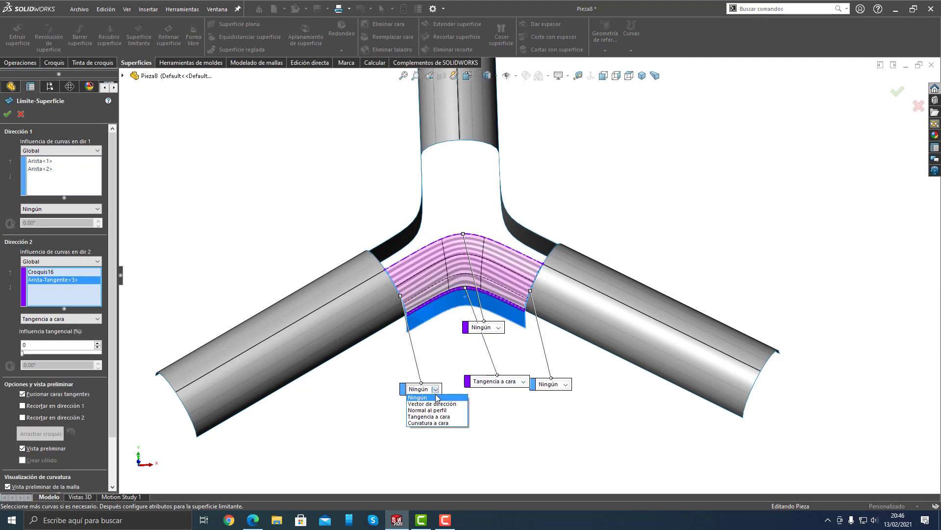
{"action": "left_click", "coordinate": [429, 422]}
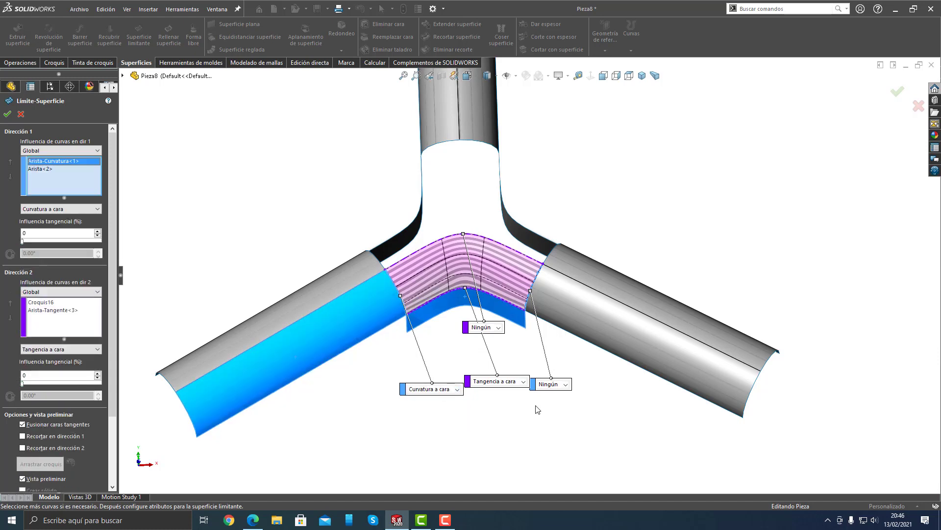
{"action": "left_click", "coordinate": [566, 386]}
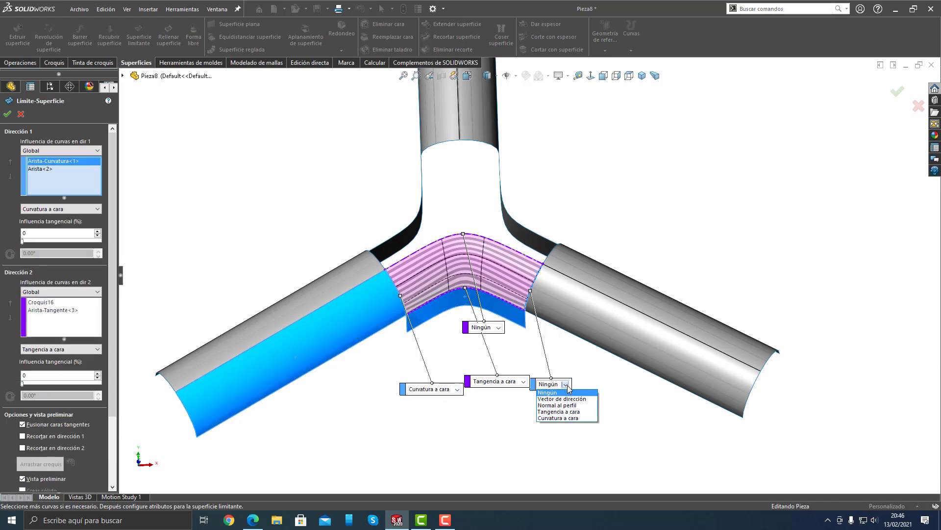
{"action": "left_click", "coordinate": [561, 418]}
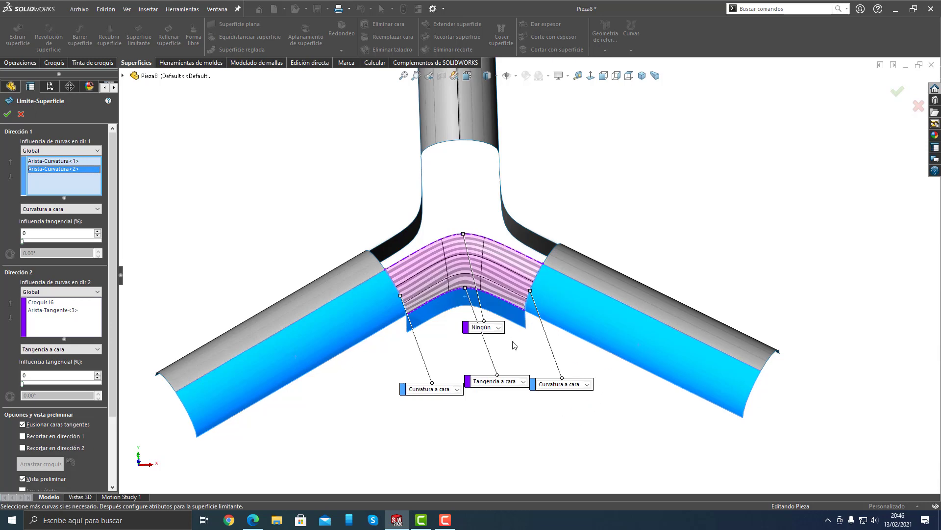
{"action": "left_click", "coordinate": [7, 115]}
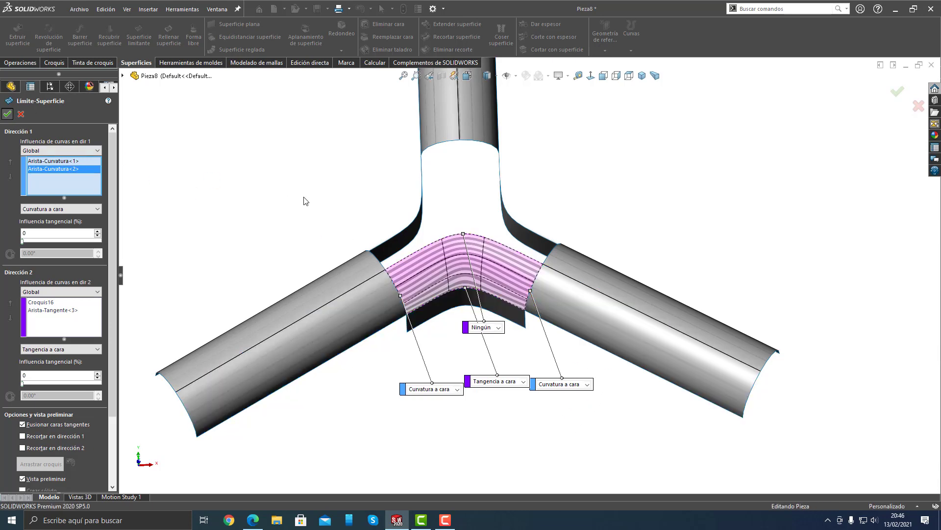
Hide the extruded strip surface below the new boundary surface.
{"action": "left_click", "coordinate": [446, 306]}
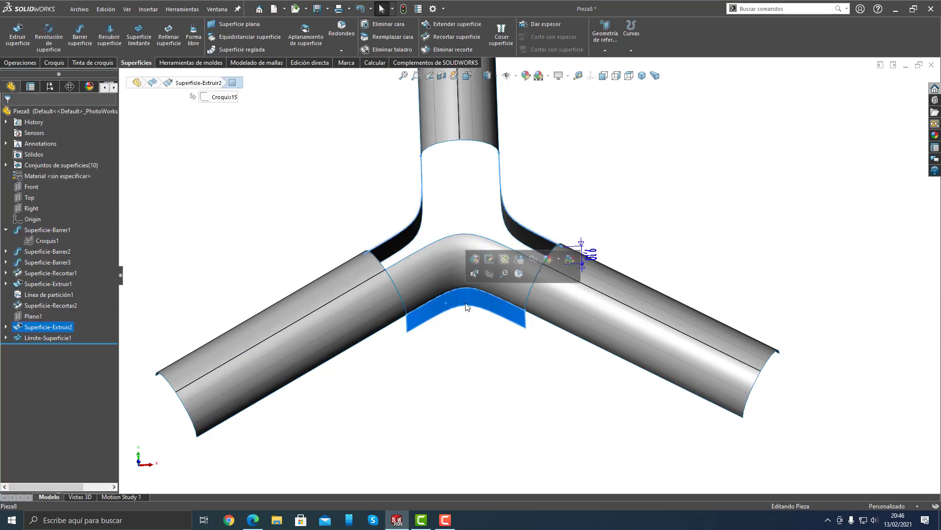
{"action": "left_click", "coordinate": [488, 277]}
{"action": "middle_click_drag", "start_coordinate": [480, 300], "coordinate": [470, 358]}
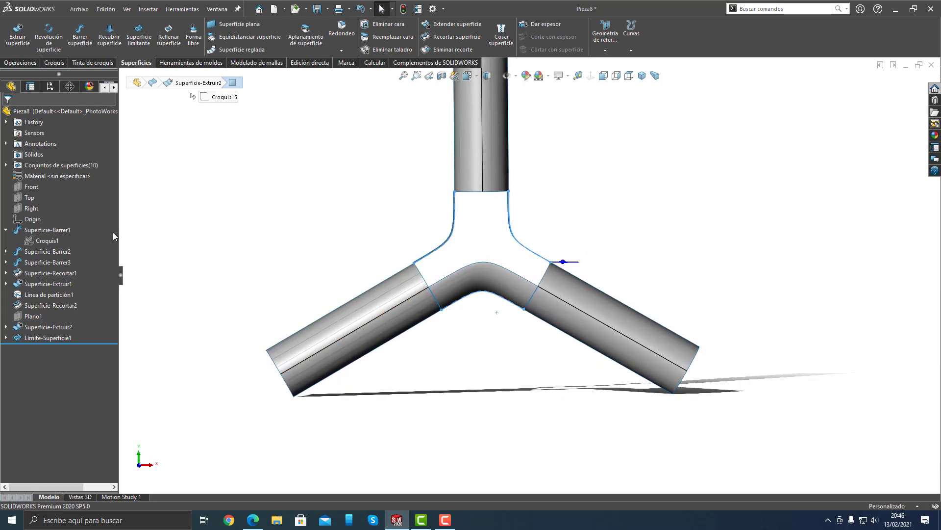
Sketch a vertical line on the Front plane from the origin down past the boundary surface, and finish the sketch.
{"action": "left_click", "coordinate": [32, 188]}
{"action": "left_click", "coordinate": [42, 176]}
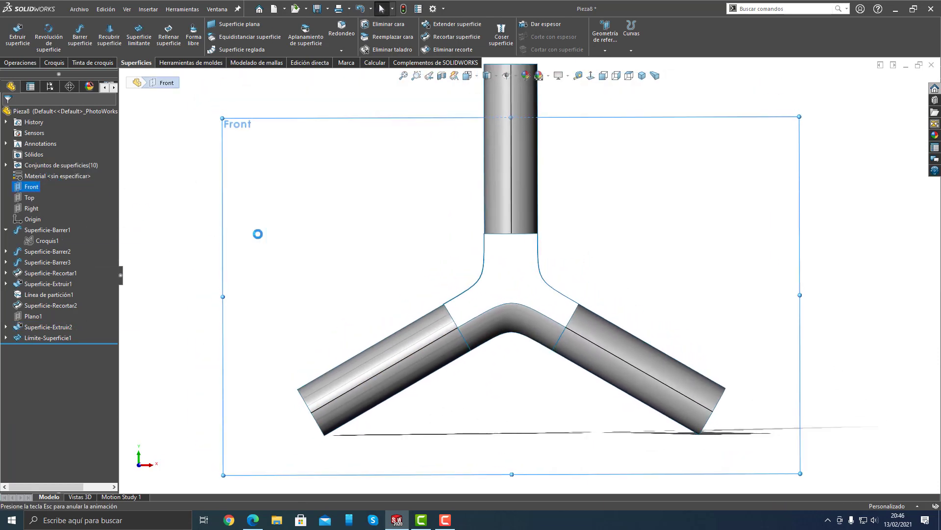
{"action": "key", "text": "s"}
{"action": "left_click", "coordinate": [435, 267]}
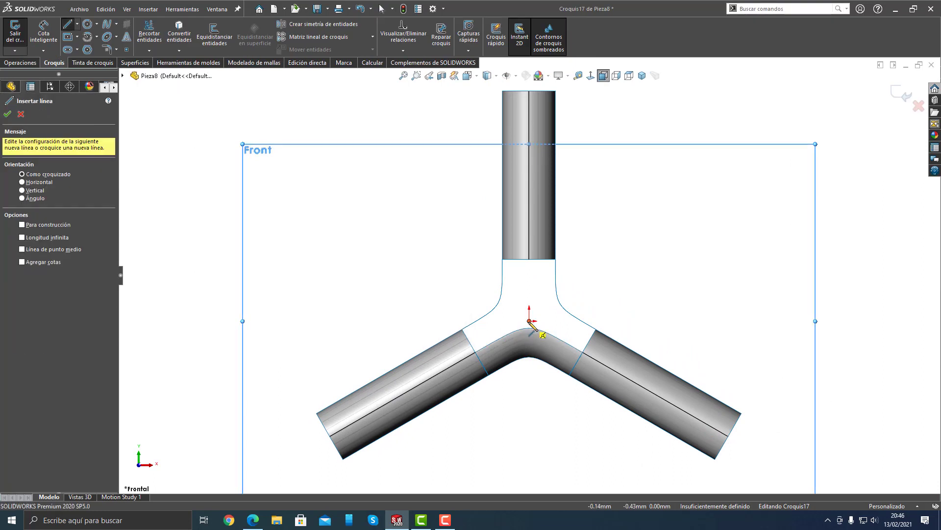
{"action": "left_click", "coordinate": [529, 321]}
{"action": "left_click", "coordinate": [529, 399]}
{"action": "right_click", "coordinate": [505, 397]}
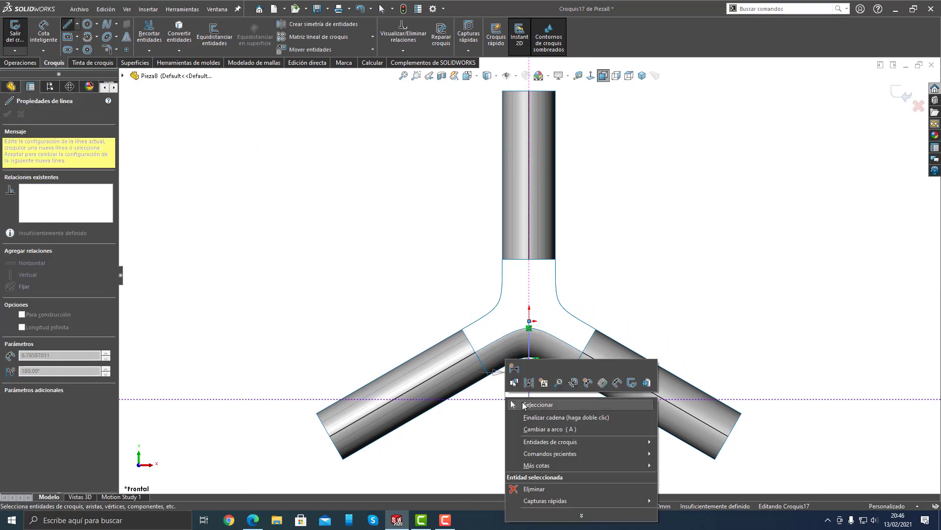
{"action": "left_click", "coordinate": [524, 405]}
{"action": "left_click", "coordinate": [525, 409]}
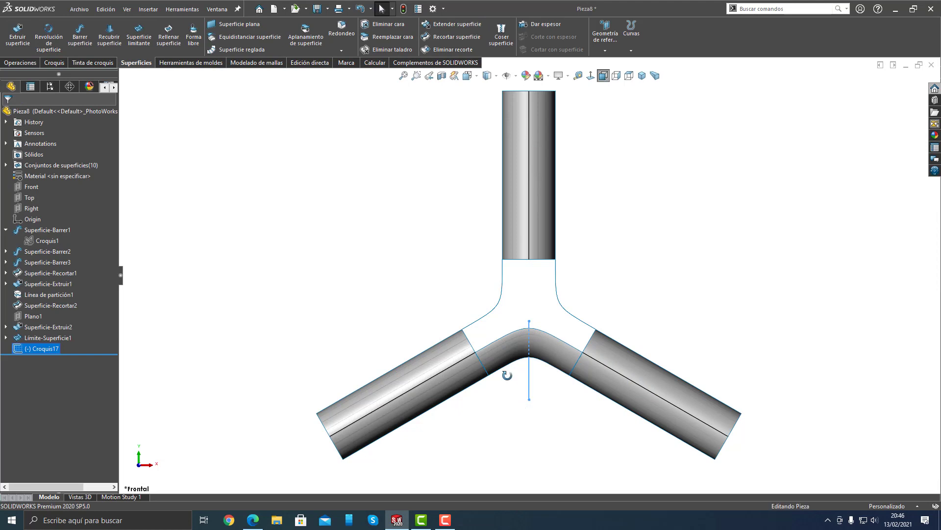
Split the boundary surface in two by projecting the vertical line sketch onto it as a split line.
{"action": "middle_click_drag", "start_coordinate": [507, 375], "coordinate": [525, 336]}
{"action": "left_click", "coordinate": [631, 28]}
{"action": "left_click", "coordinate": [652, 63]}
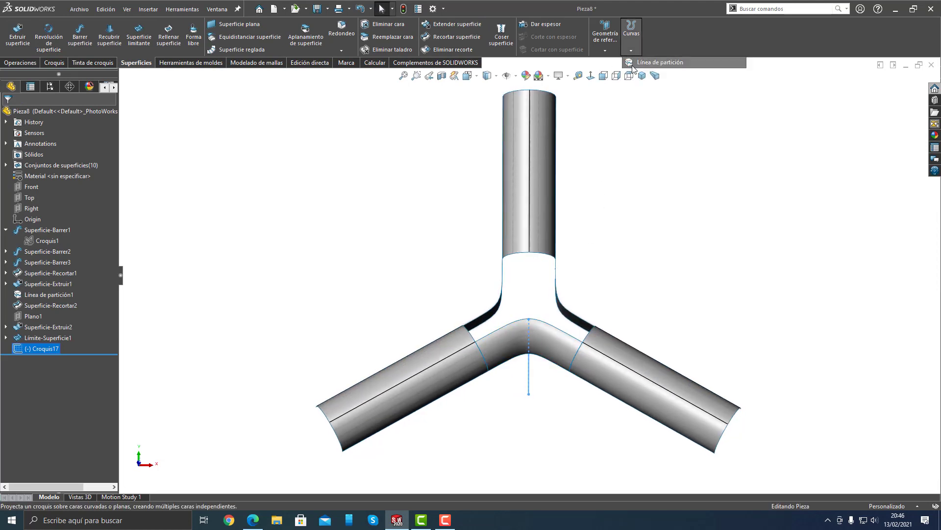
{"action": "left_click", "coordinate": [538, 343]}
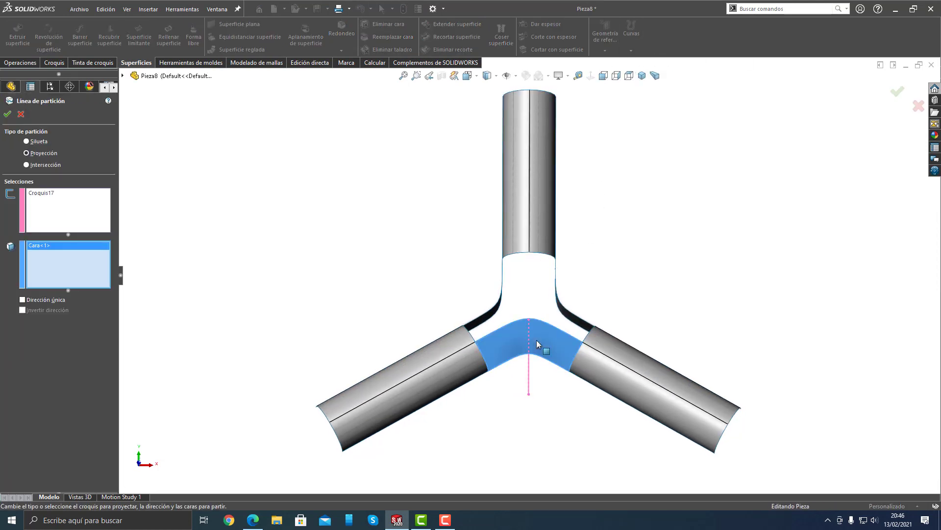
{"action": "right_click", "coordinate": [535, 307]}
{"action": "left_click", "coordinate": [556, 371]}
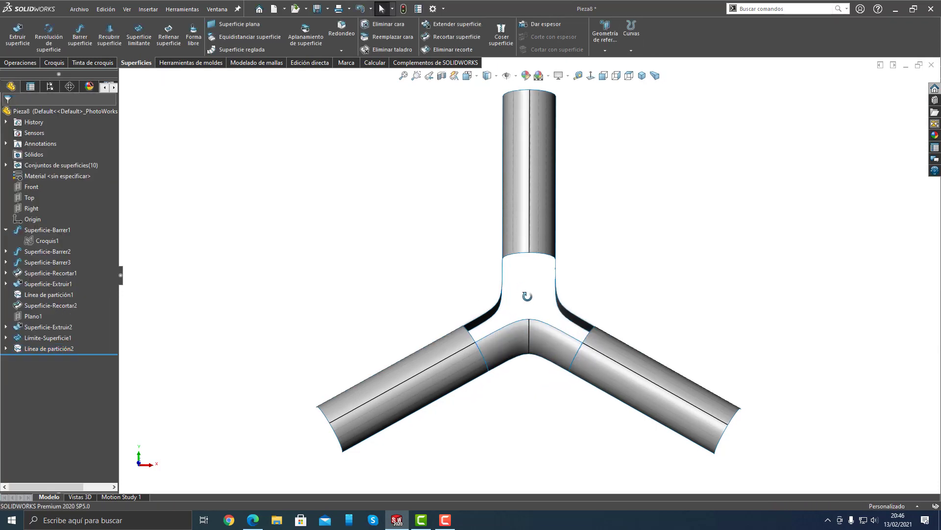
Create a reference plane through the upper tube's split-edge endpoint and both ends of the boundary surface's split line.
{"action": "middle_click_drag", "start_coordinate": [521, 294], "coordinate": [582, 271]}
{"action": "scroll", "coordinate": [590, 287], "scroll_direction": "down", "scroll_amount": 2}
{"action": "key", "text": "s"}
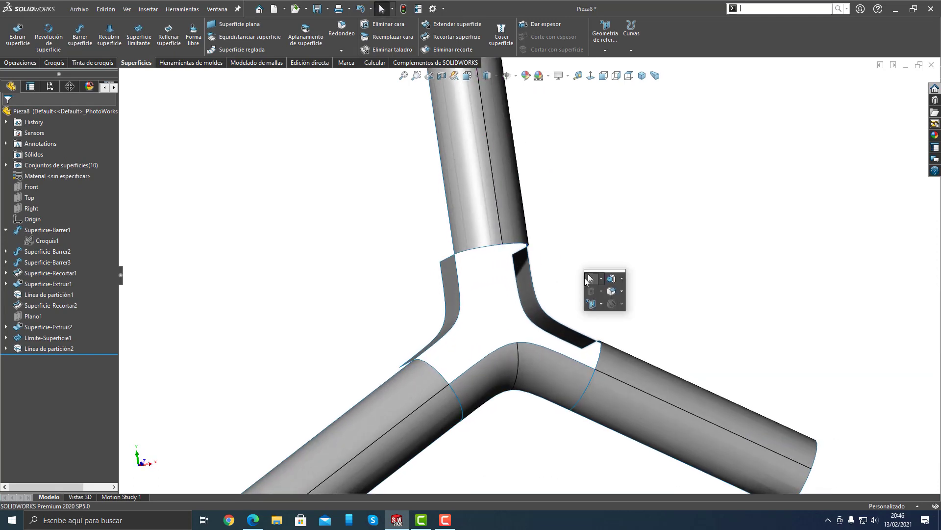
{"action": "left_click", "coordinate": [600, 304]}
{"action": "left_click", "coordinate": [613, 315]}
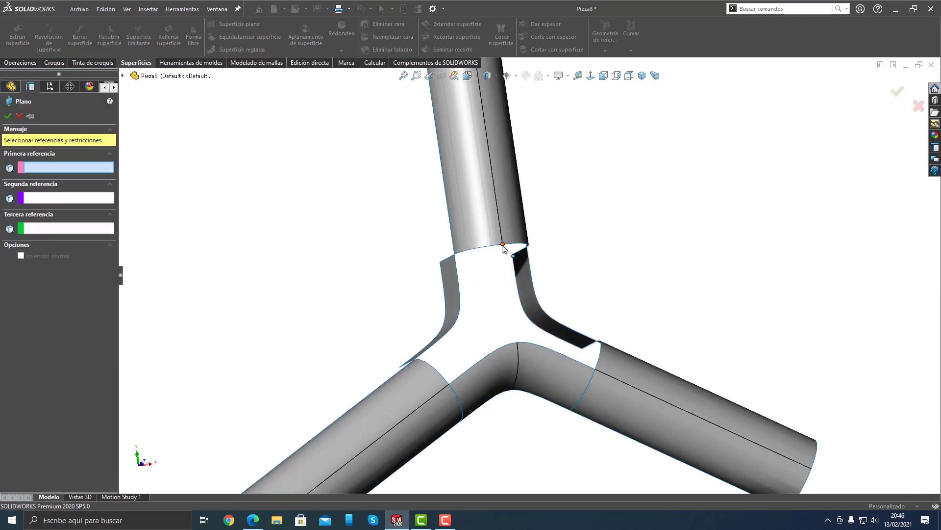
{"action": "left_click", "coordinate": [503, 245]}
{"action": "left_click", "coordinate": [516, 343]}
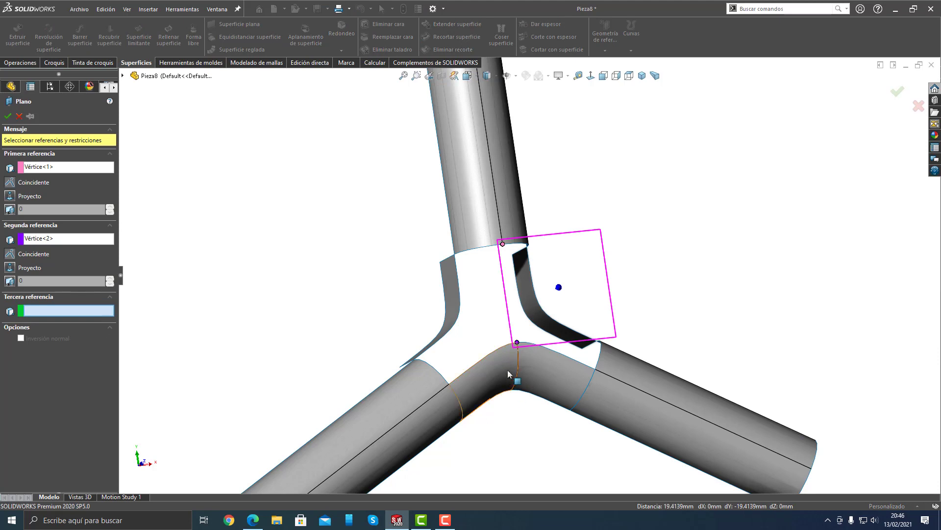
{"action": "left_click", "coordinate": [512, 395]}
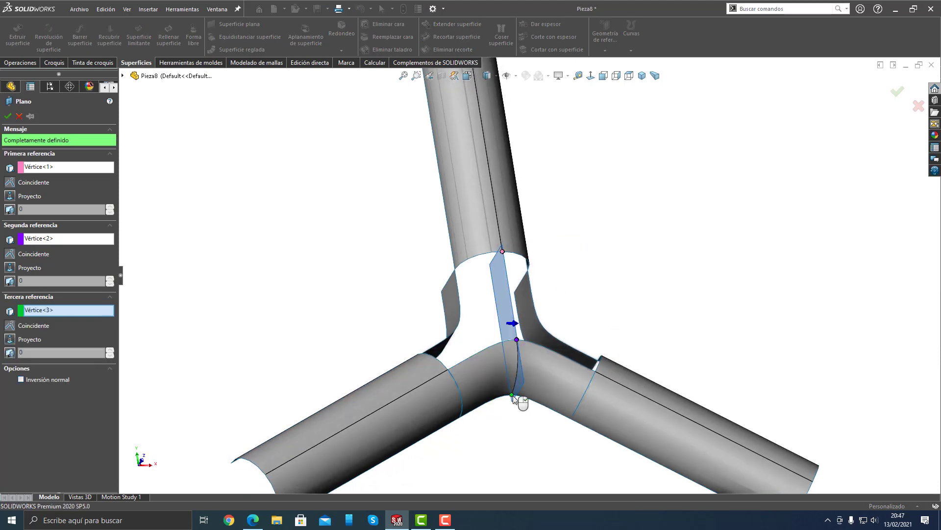
{"action": "right_click", "coordinate": [485, 337]}
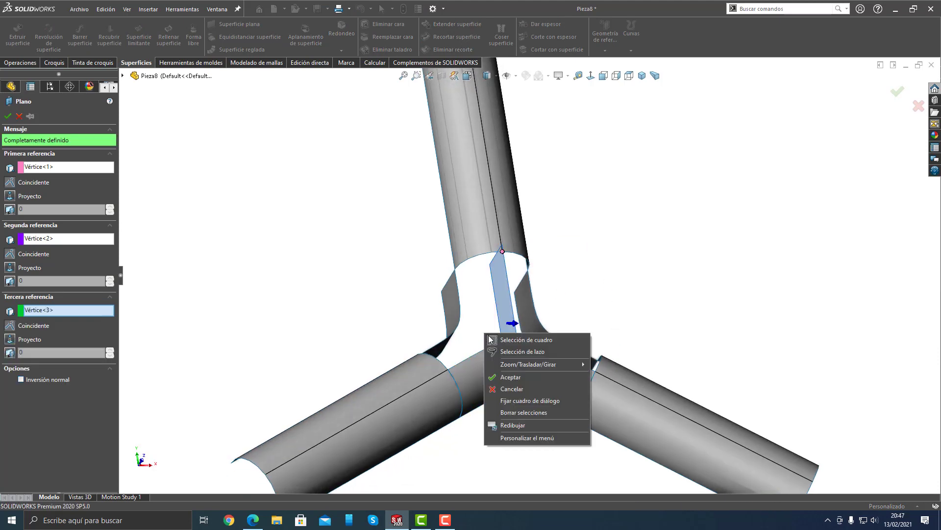
{"action": "left_click", "coordinate": [507, 379]}
Start a sketch on the new three-vertex plane and hide that plane.
{"action": "middle_click_drag", "start_coordinate": [495, 322], "coordinate": [484, 345]}
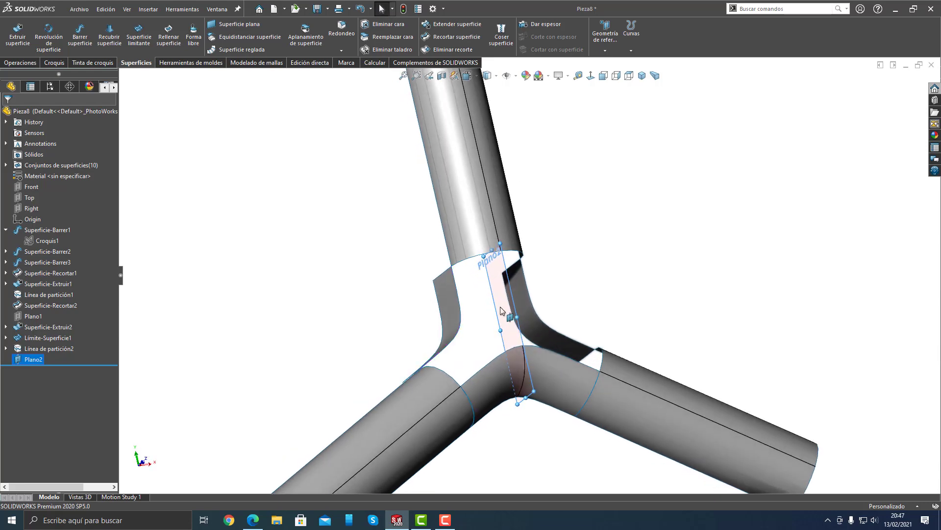
{"action": "left_click", "coordinate": [502, 310]}
{"action": "left_click", "coordinate": [543, 279]}
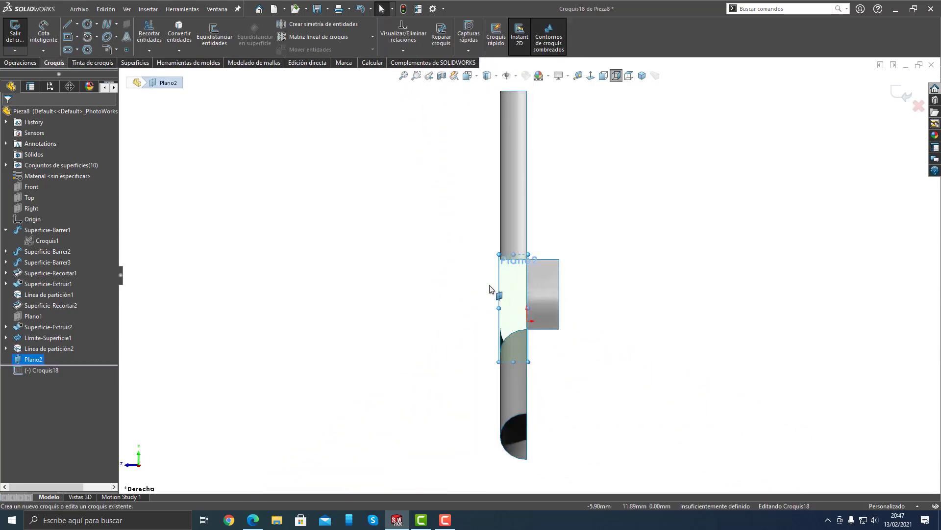
{"action": "middle_click_drag", "start_coordinate": [554, 295], "coordinate": [602, 327]}
{"action": "scroll", "coordinate": [557, 323], "scroll_direction": "down", "scroll_amount": 3}
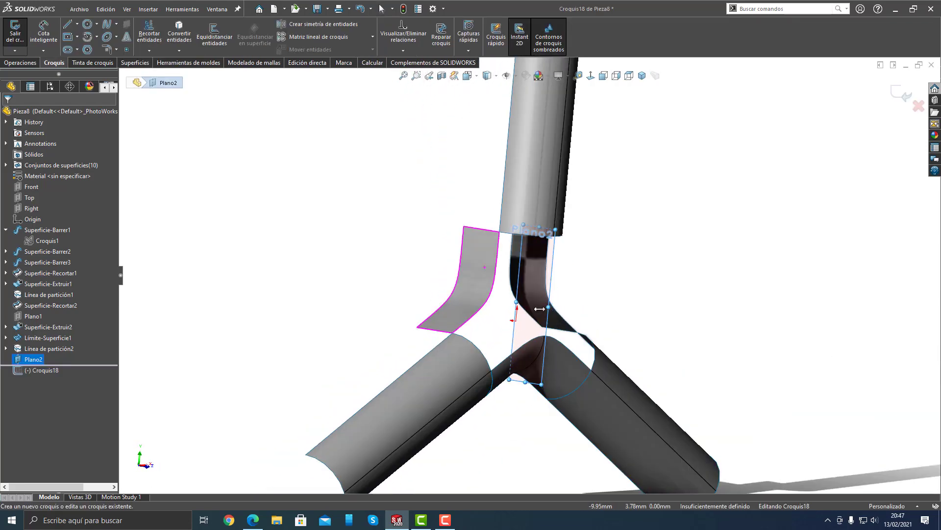
{"action": "left_click", "coordinate": [39, 360]}
{"action": "right_click", "coordinate": [40, 360]}
{"action": "left_click", "coordinate": [54, 350]}
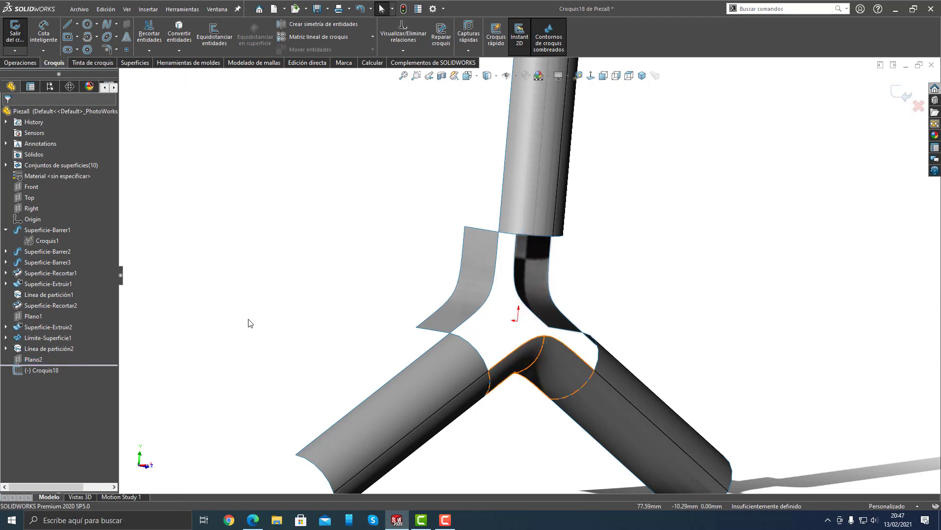
Draw a two-point spline from the upper tube's split-edge endpoint to the upper end of the boundary surface's split line.
{"action": "key", "text": "ctrl+8"}
{"action": "key", "text": "s"}
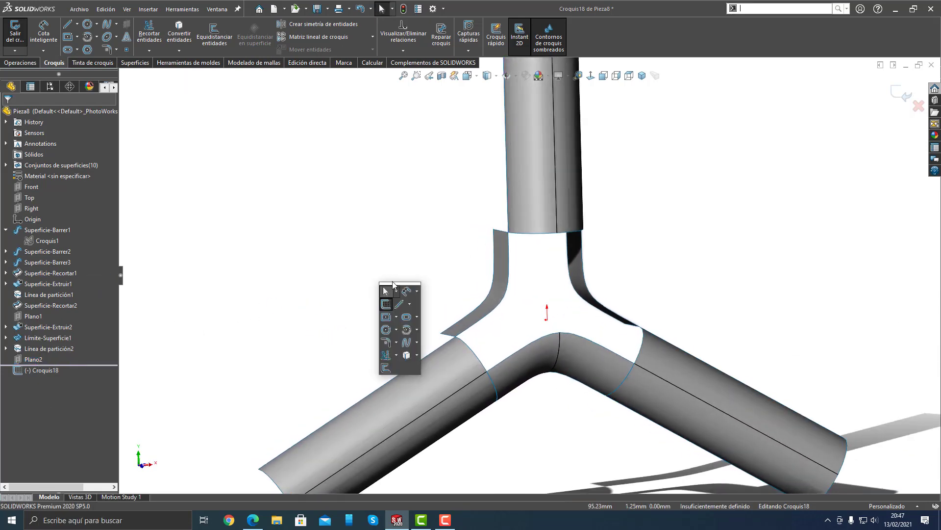
{"action": "left_click", "coordinate": [407, 343]}
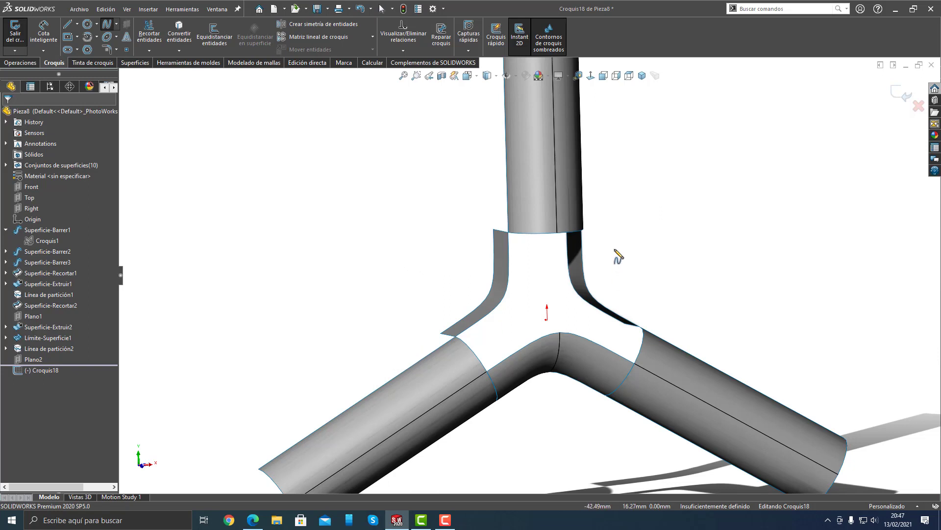
{"action": "left_click", "coordinate": [558, 232]}
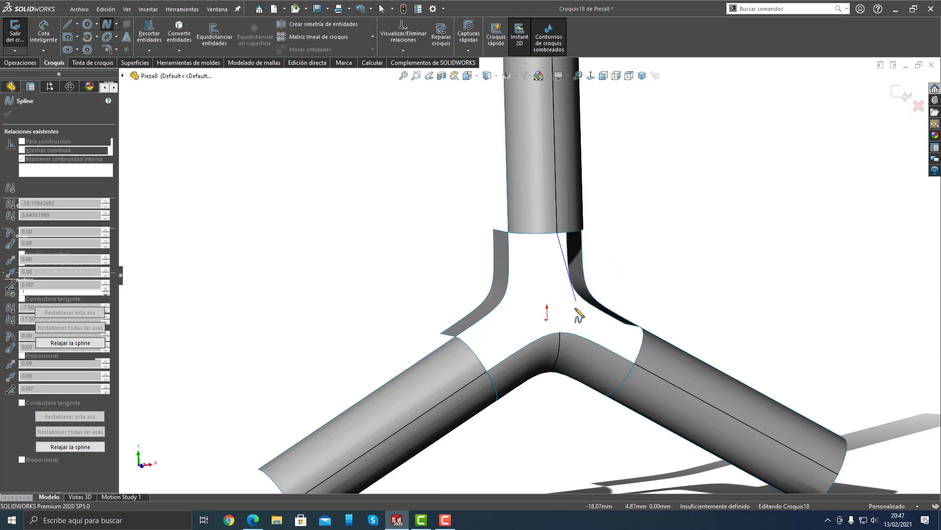
{"action": "double_click", "coordinate": [559, 333]}
{"action": "key", "text": "Escape"}
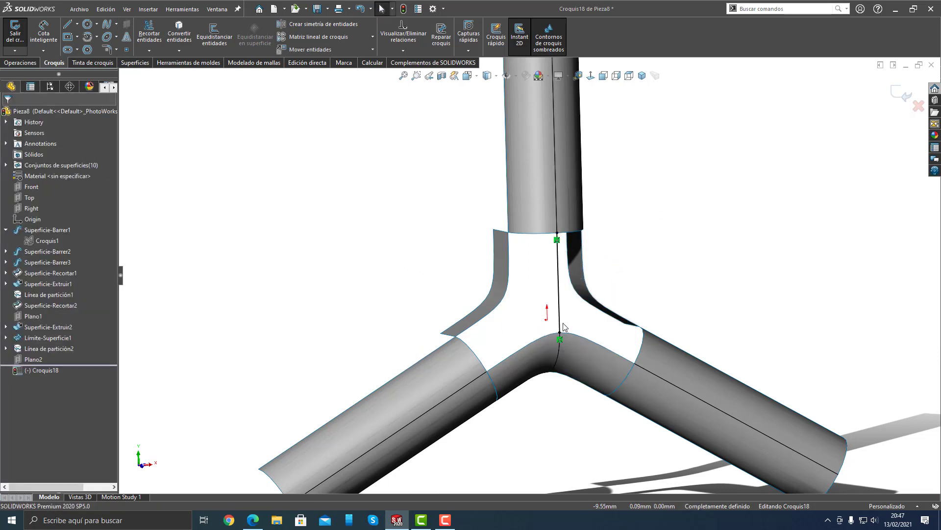
Make the spline tangent to the boundary surface's split line and to the upper tube's split edge, and finish the sketch.
{"action": "left_click", "coordinate": [561, 331]}
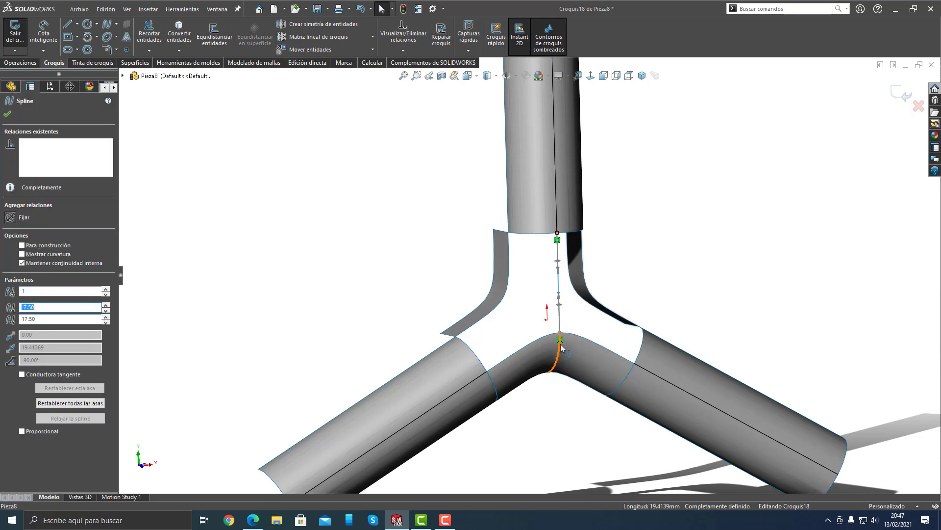
{"action": "left_click", "coordinate": [561, 343], "text": "ctrl"}
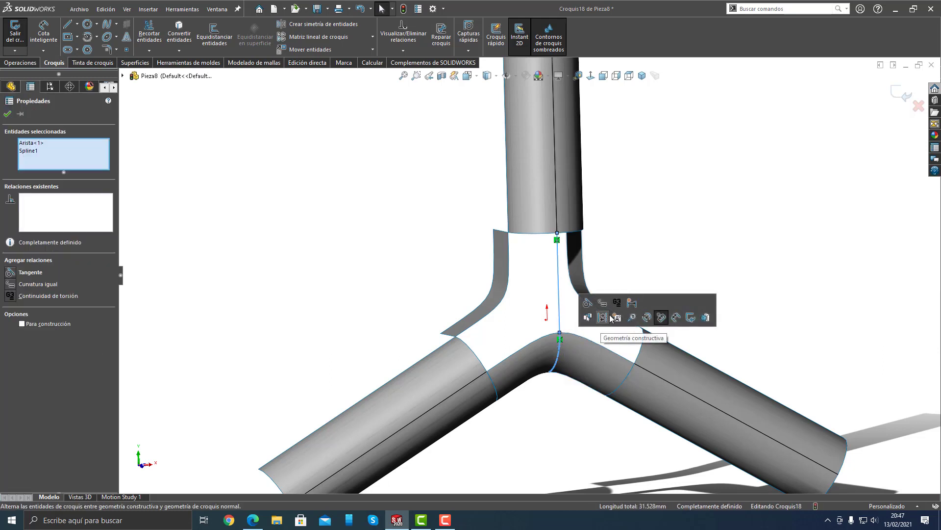
{"action": "left_click", "coordinate": [587, 302]}
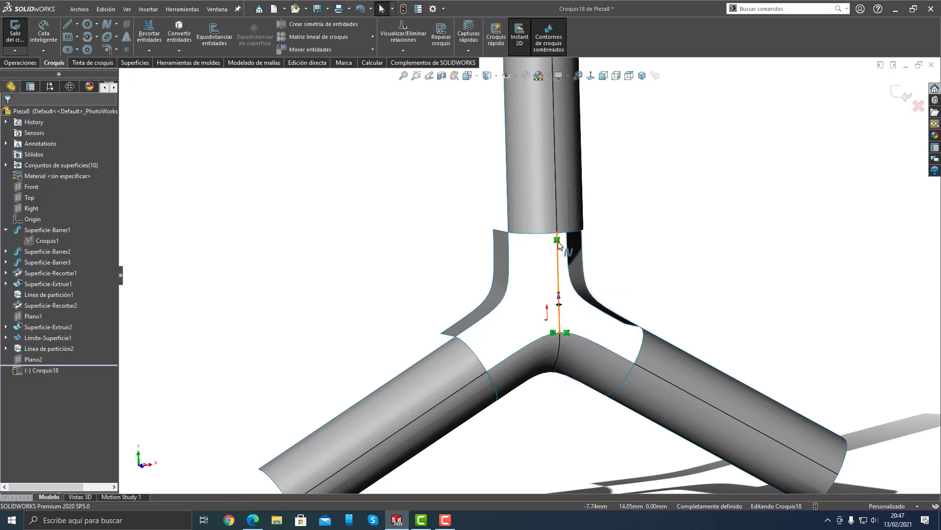
{"action": "left_click", "coordinate": [558, 245]}
{"action": "left_click", "coordinate": [568, 231], "text": "ctrl"}
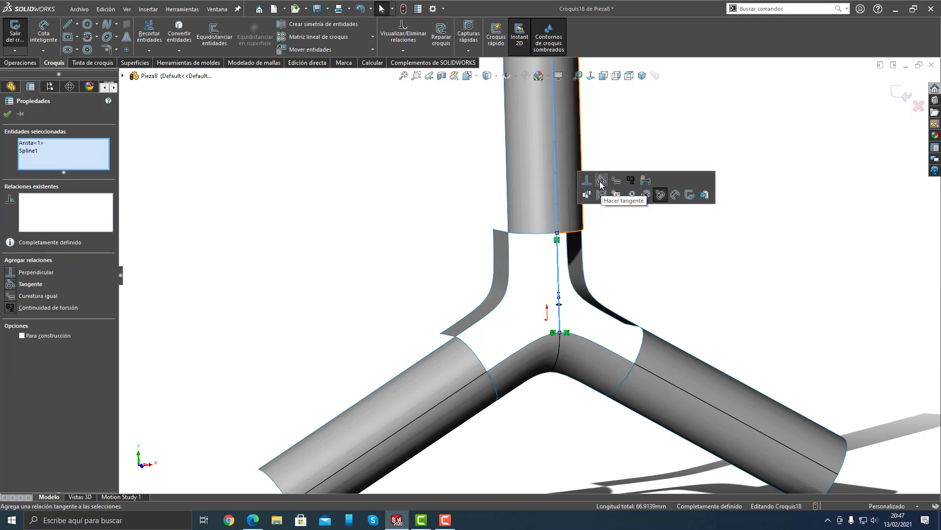
{"action": "left_click", "coordinate": [600, 182]}
{"action": "right_click", "coordinate": [610, 267]}
{"action": "left_click", "coordinate": [601, 266]}
{"action": "key", "text": "d"}
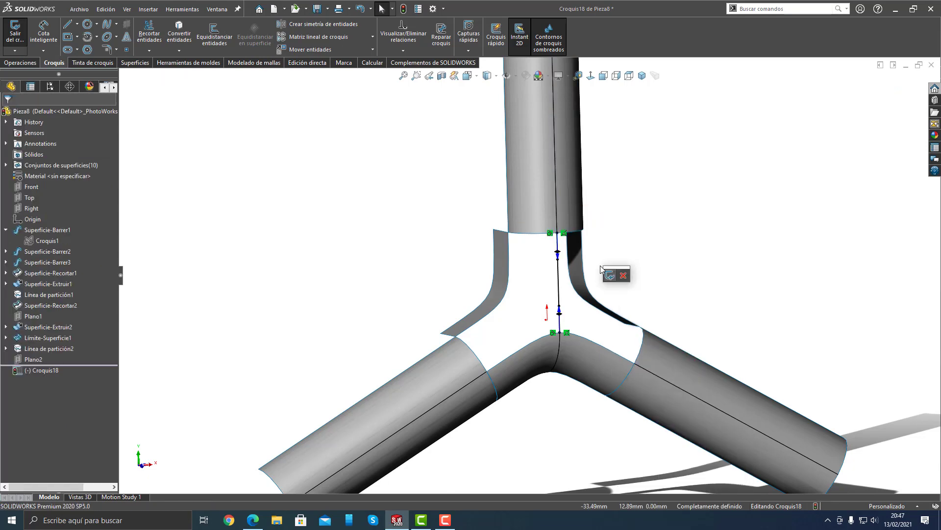
{"action": "left_click", "coordinate": [610, 275]}
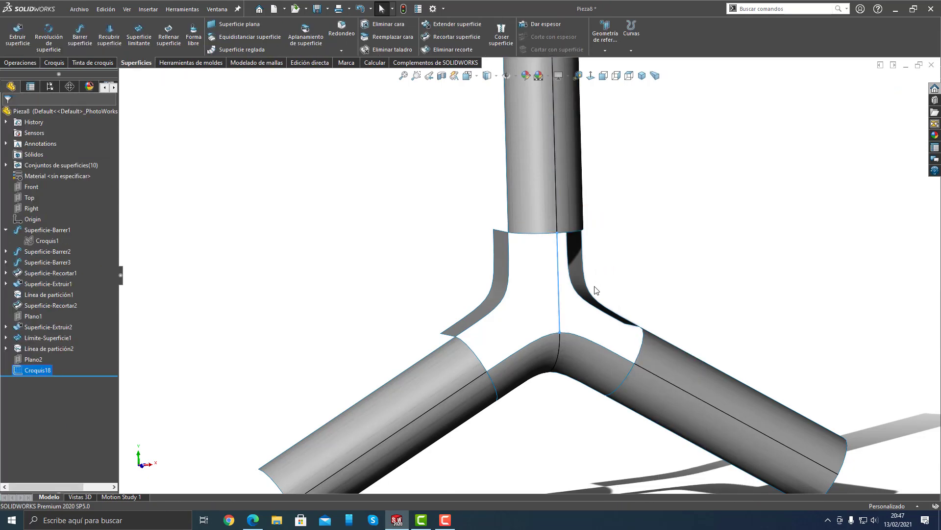
Extrude the spline sketch as a surface strip 5 mm deep.
{"action": "double_click", "coordinate": [558, 289]}
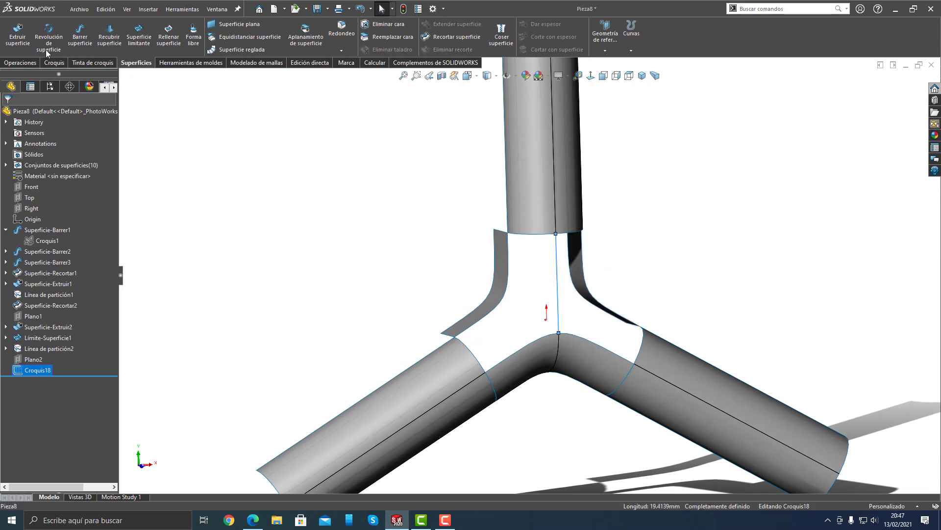
{"action": "left_click", "coordinate": [18, 34]}
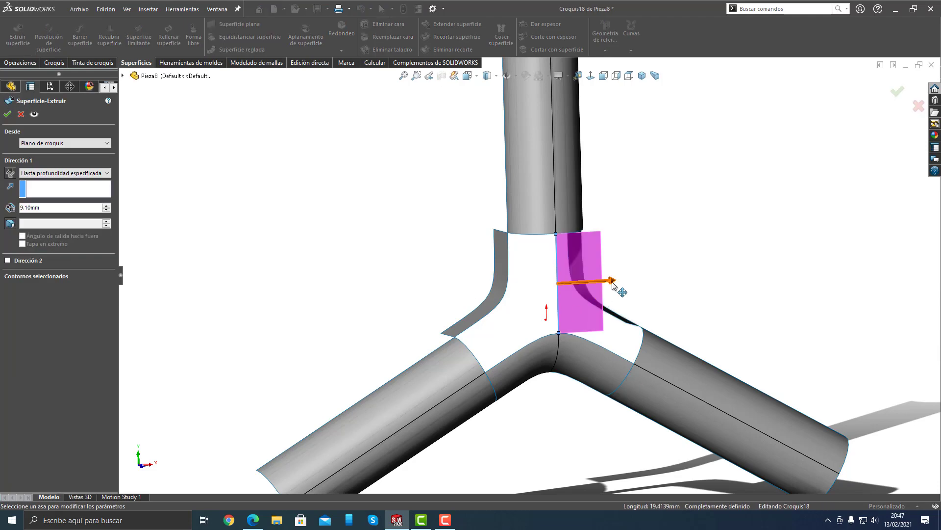
{"action": "left_click_drag", "start_coordinate": [612, 283], "coordinate": [586, 282]}
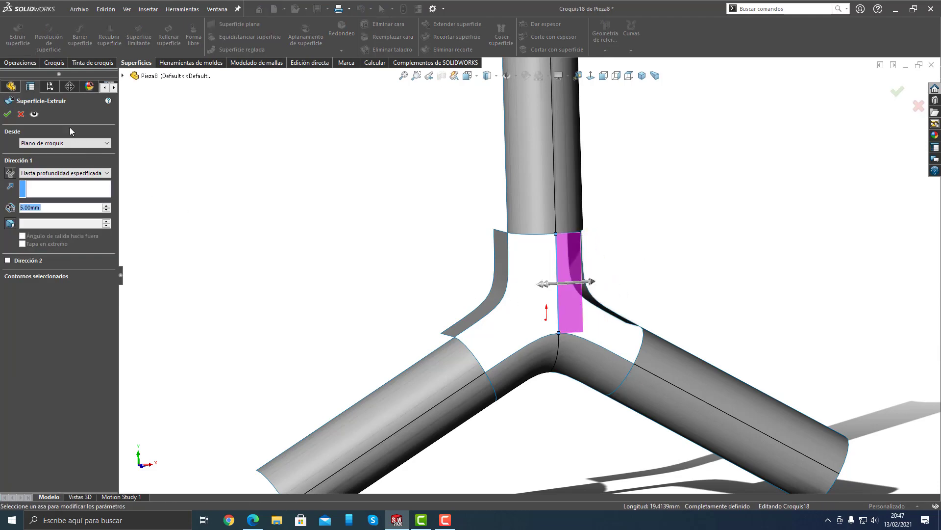
{"action": "left_click", "coordinate": [7, 114]}
Fill the opening between the upper and left tubes with a surface bounded by its five edges, applying Tangent to all edges.
{"action": "middle_click_drag", "start_coordinate": [397, 326], "coordinate": [470, 271]}
{"action": "left_click", "coordinate": [169, 37]}
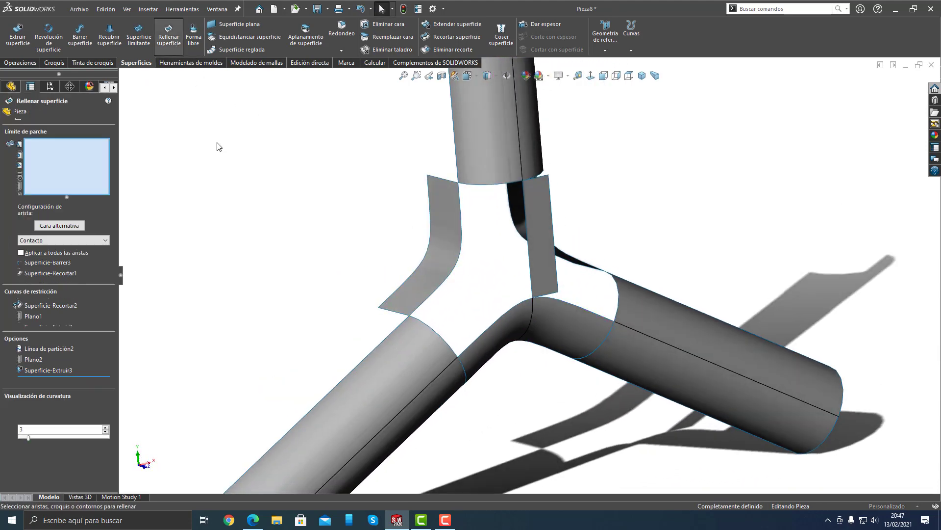
{"action": "left_click", "coordinate": [421, 324]}
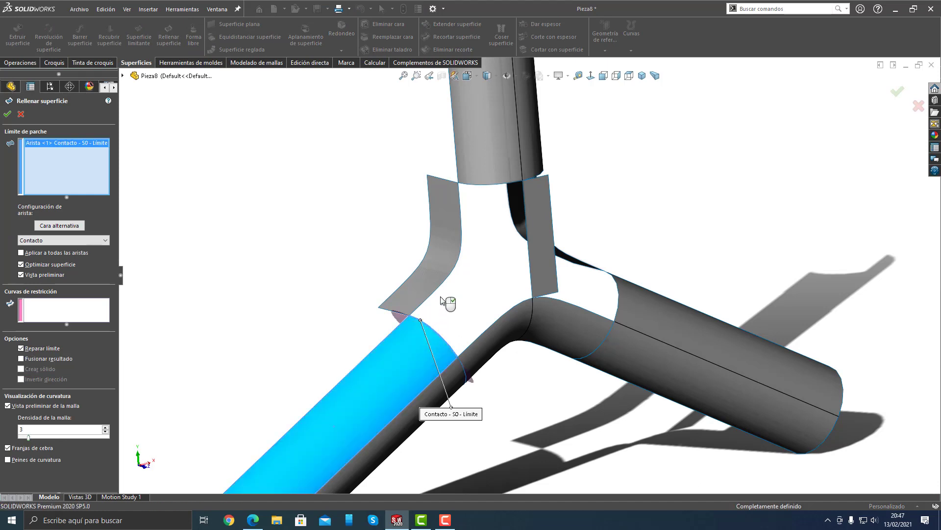
{"action": "left_click", "coordinate": [438, 292]}
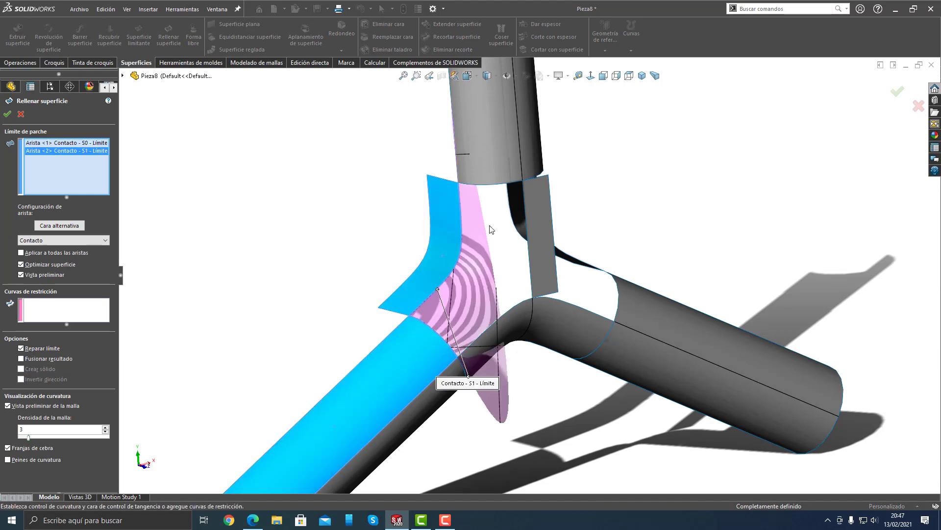
{"action": "left_click", "coordinate": [489, 184]}
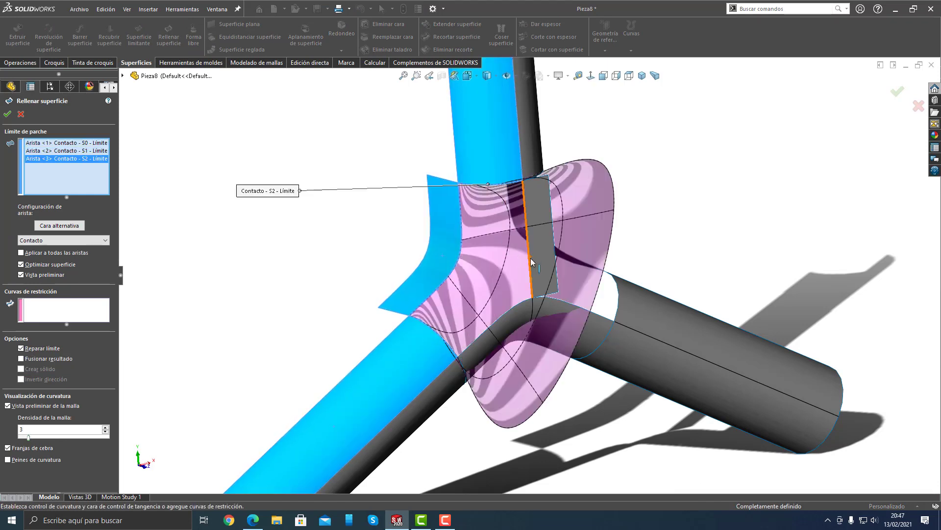
{"action": "left_click", "coordinate": [530, 258]}
{"action": "left_click", "coordinate": [523, 306]}
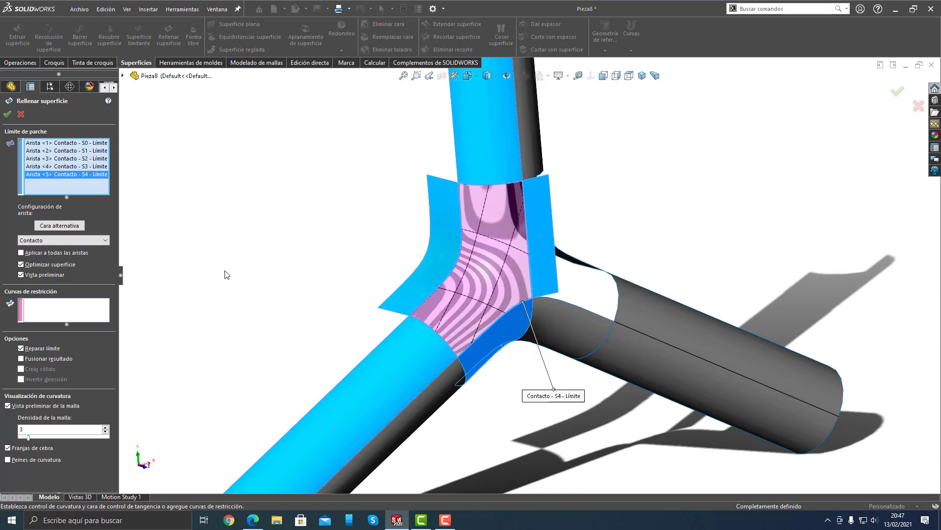
{"action": "left_click", "coordinate": [57, 240]}
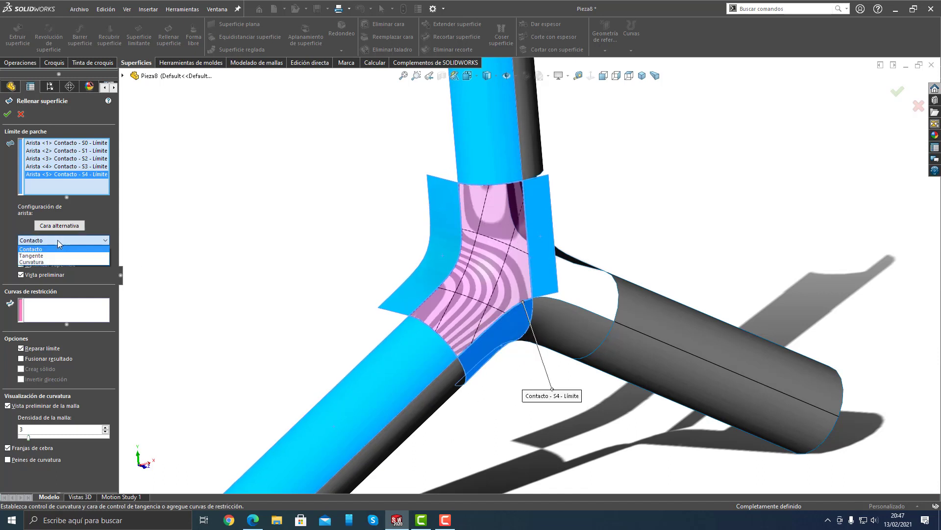
{"action": "left_click", "coordinate": [49, 256]}
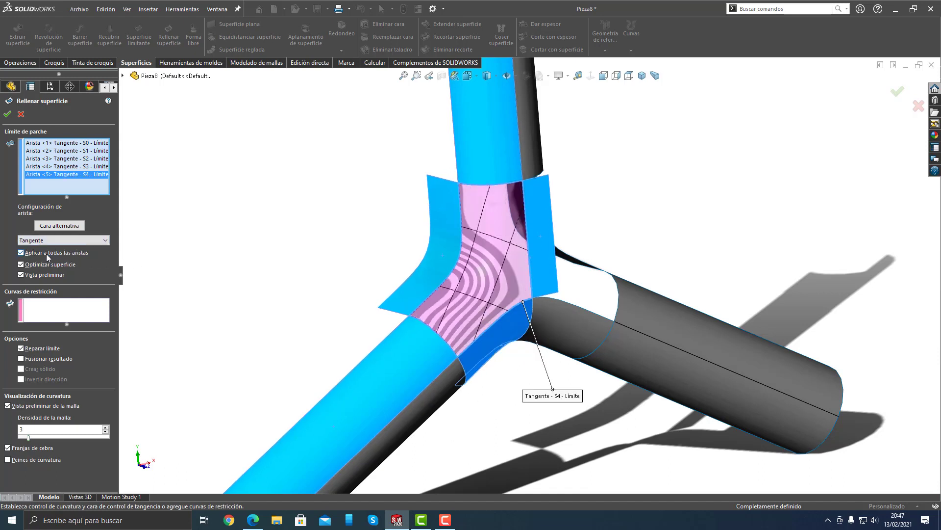
{"action": "left_click", "coordinate": [7, 114]}
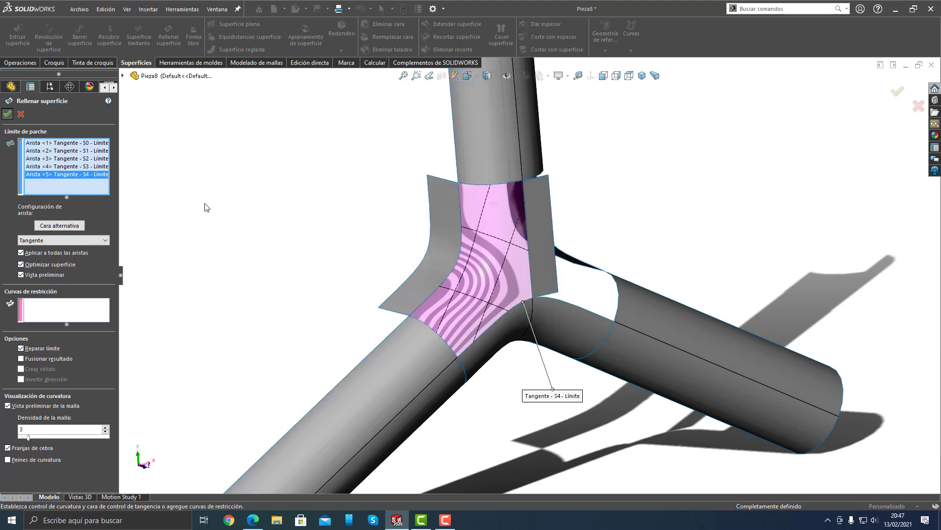
Hide the curved strip and the flat strip extruded along the two sides of the filled surface.
{"action": "left_click", "coordinate": [432, 263]}
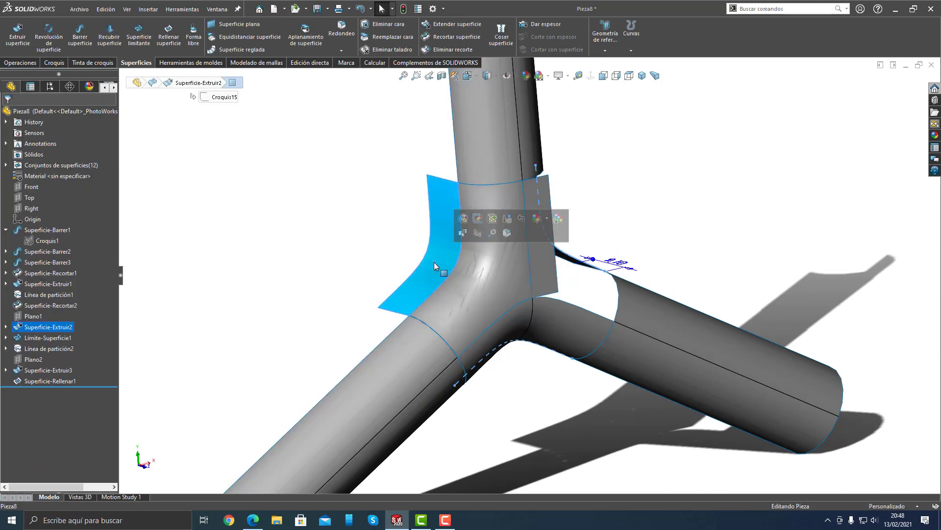
{"action": "left_click", "coordinate": [474, 235]}
{"action": "left_click", "coordinate": [542, 268]}
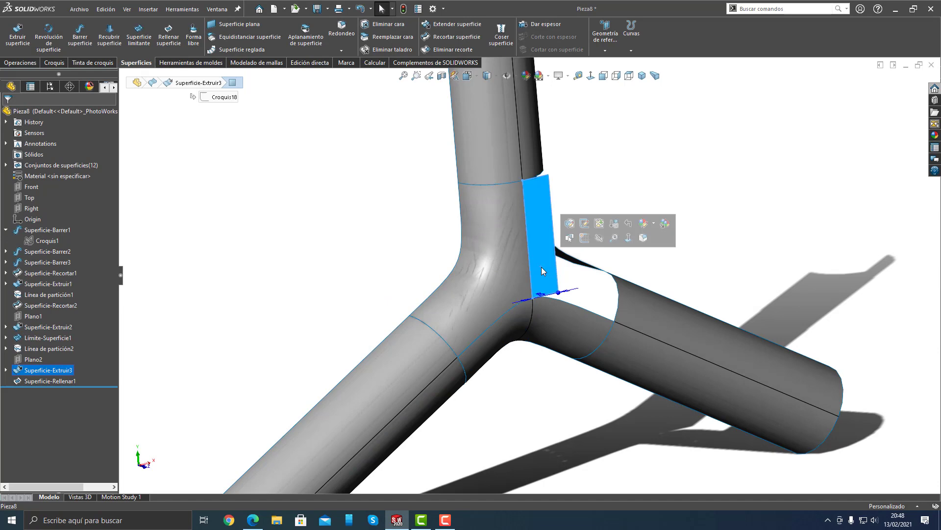
{"action": "left_click", "coordinate": [595, 238]}
Fill the opening between the upper and right tubes with a surface bounded by its five edges, applying Tangent to all edges.
{"action": "scroll", "coordinate": [574, 288], "scroll_direction": "up", "scroll_amount": 2}
{"action": "middle_click_drag", "start_coordinate": [575, 288], "coordinate": [508, 249]}
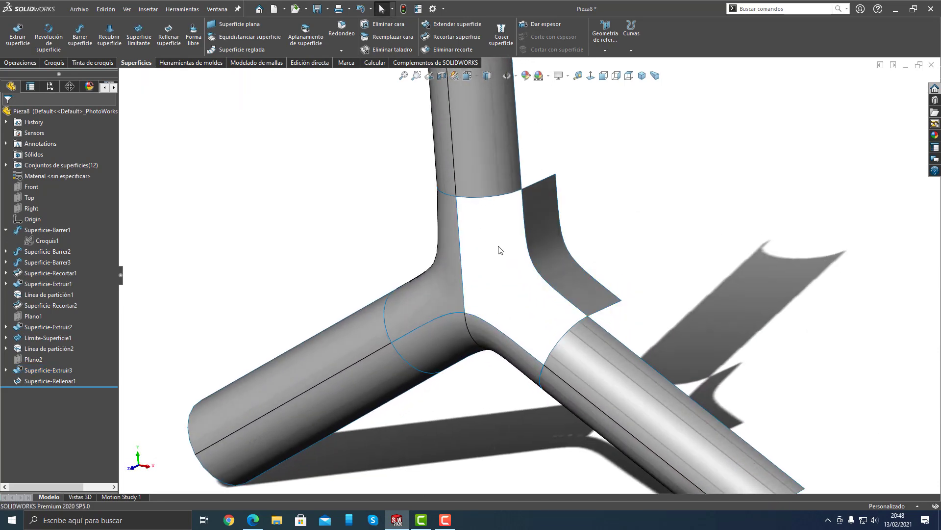
{"action": "left_click", "coordinate": [169, 35]}
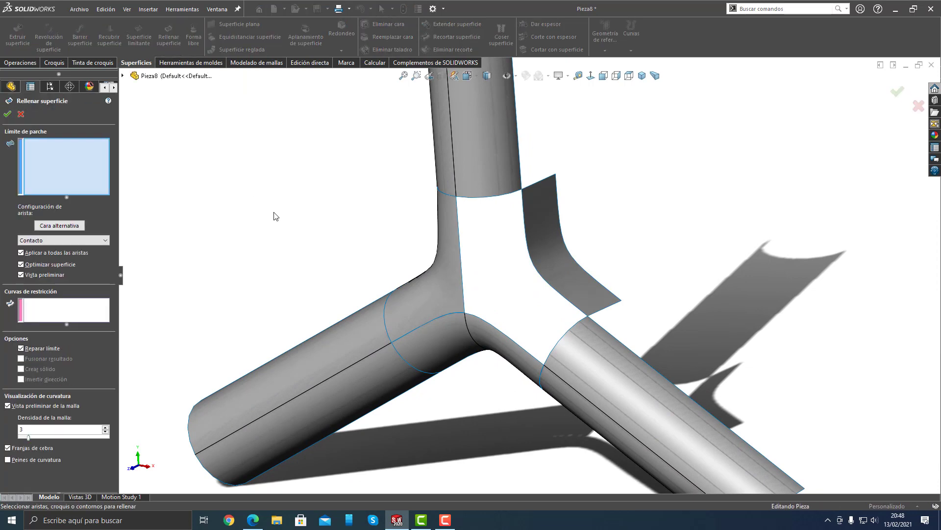
{"action": "left_click", "coordinate": [471, 198]}
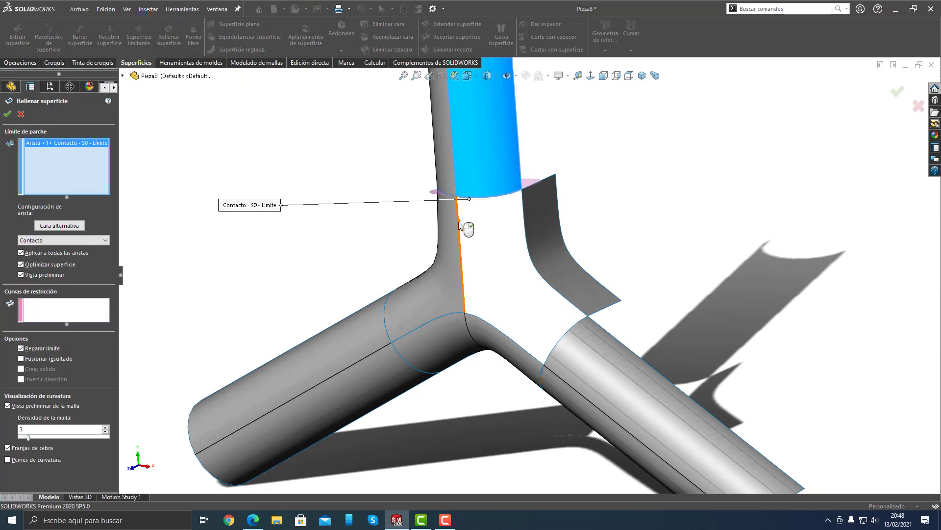
{"action": "left_click", "coordinate": [459, 222]}
{"action": "left_click", "coordinate": [483, 322]}
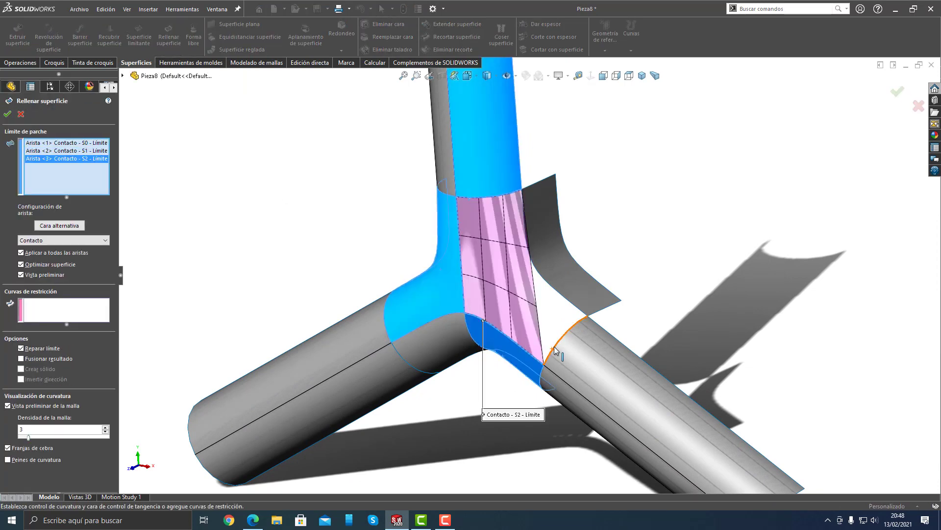
{"action": "left_click", "coordinate": [565, 330]}
{"action": "left_click", "coordinate": [570, 304]}
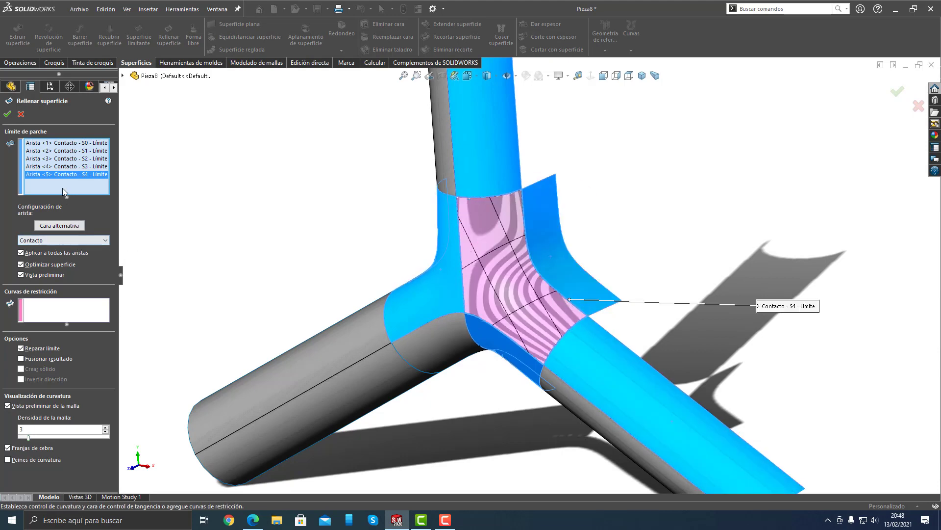
{"action": "left_click", "coordinate": [55, 242]}
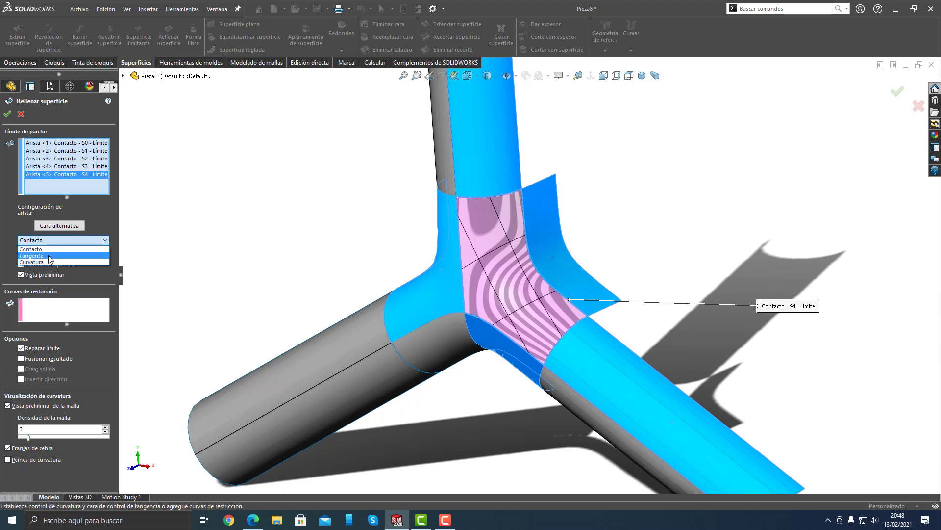
{"action": "left_click", "coordinate": [48, 255]}
{"action": "left_click", "coordinate": [7, 113]}
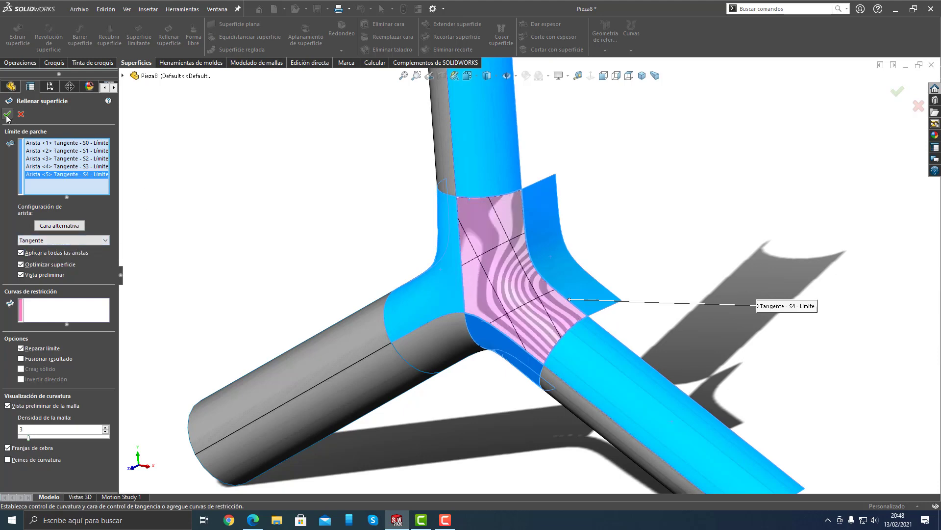
Hide the remaining curved strip extruded along the side of the new filled surface.
{"action": "middle_click_drag", "start_coordinate": [282, 252], "coordinate": [290, 238]}
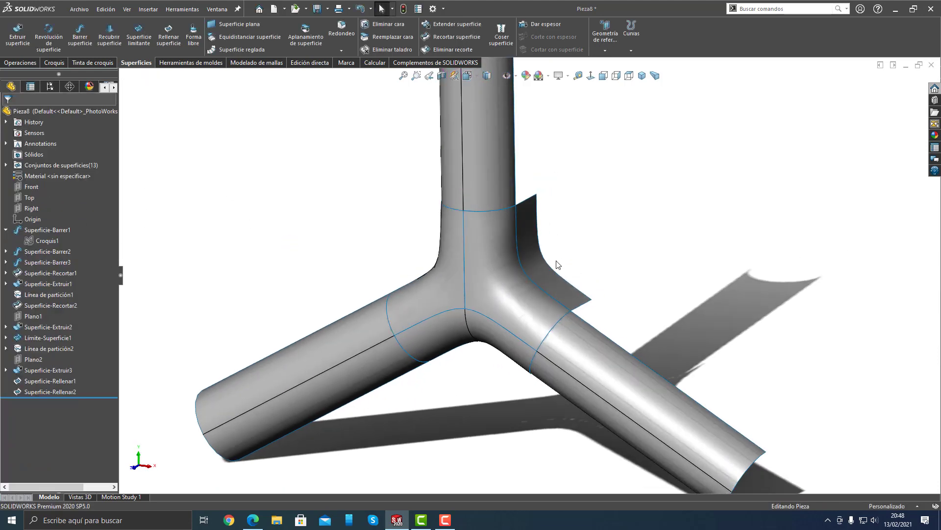
{"action": "left_click", "coordinate": [540, 260]}
{"action": "left_click", "coordinate": [582, 232]}
{"action": "scroll", "coordinate": [577, 267], "scroll_direction": "up", "scroll_amount": 2}
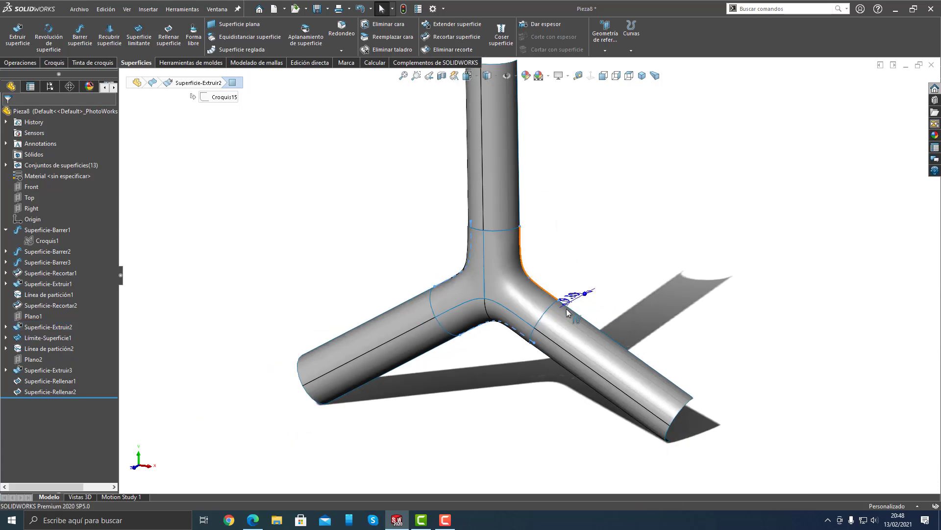
{"action": "middle_click_drag", "start_coordinate": [567, 309], "coordinate": [557, 236]}
{"action": "scroll", "coordinate": [556, 236], "scroll_direction": "down", "scroll_amount": 2}
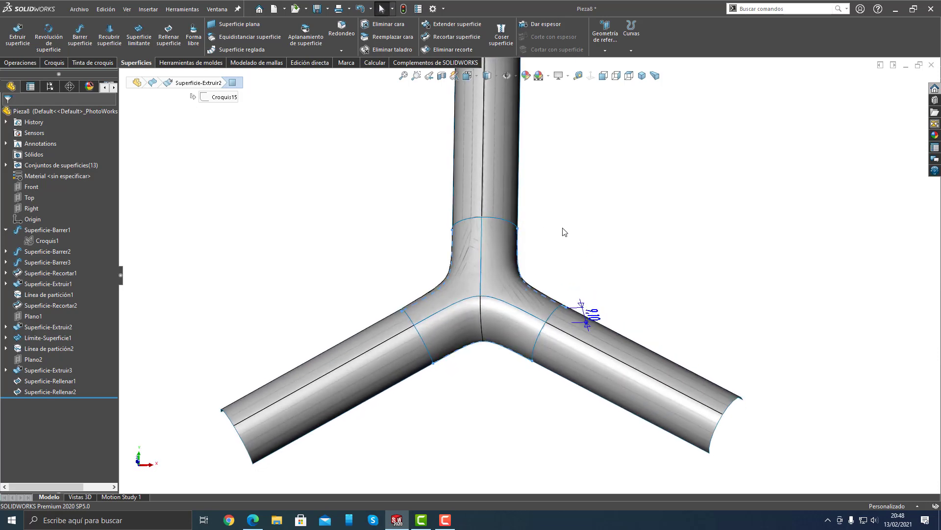
Knit the three half tubes, the two filled surfaces and the split boundary surface into a single surface.
{"action": "left_click", "coordinate": [501, 35]}
{"action": "left_click", "coordinate": [494, 186]}
{"action": "left_click", "coordinate": [495, 249]}
{"action": "left_click", "coordinate": [471, 277]}
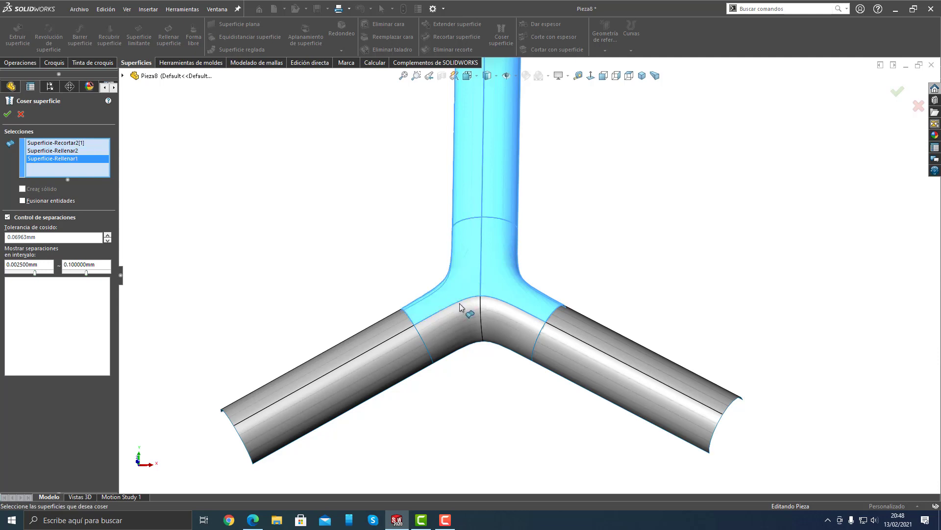
{"action": "left_click", "coordinate": [448, 316]}
{"action": "left_click", "coordinate": [424, 341]}
{"action": "left_click", "coordinate": [564, 343]}
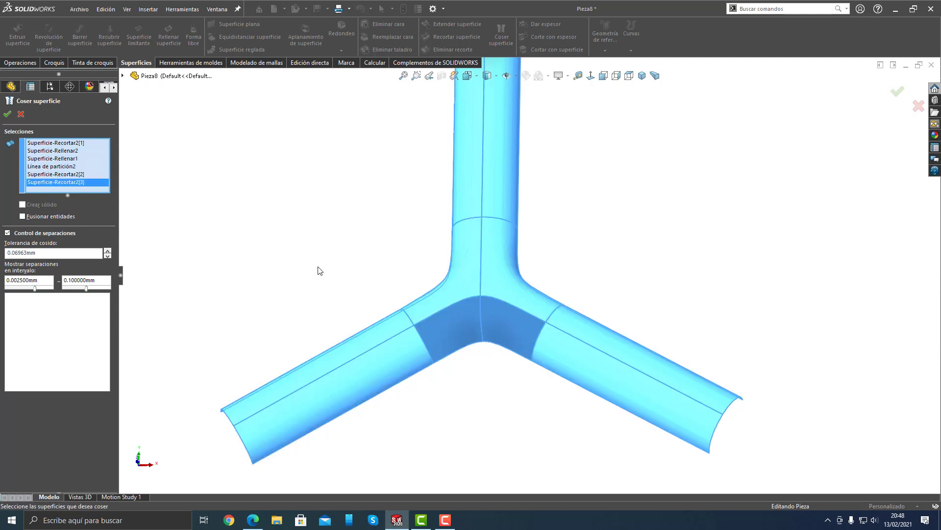
{"action": "left_click", "coordinate": [7, 115]}
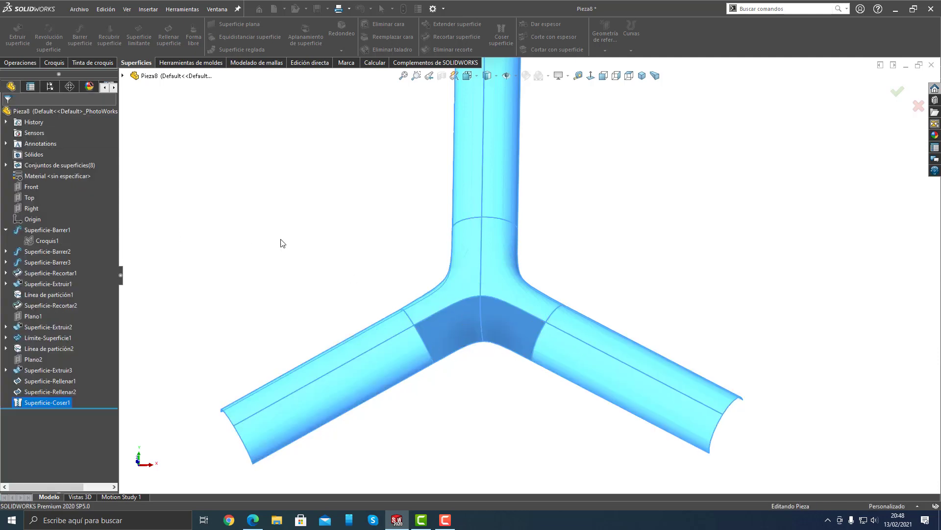
{"action": "middle_click_drag", "start_coordinate": [317, 260], "coordinate": [356, 325]}
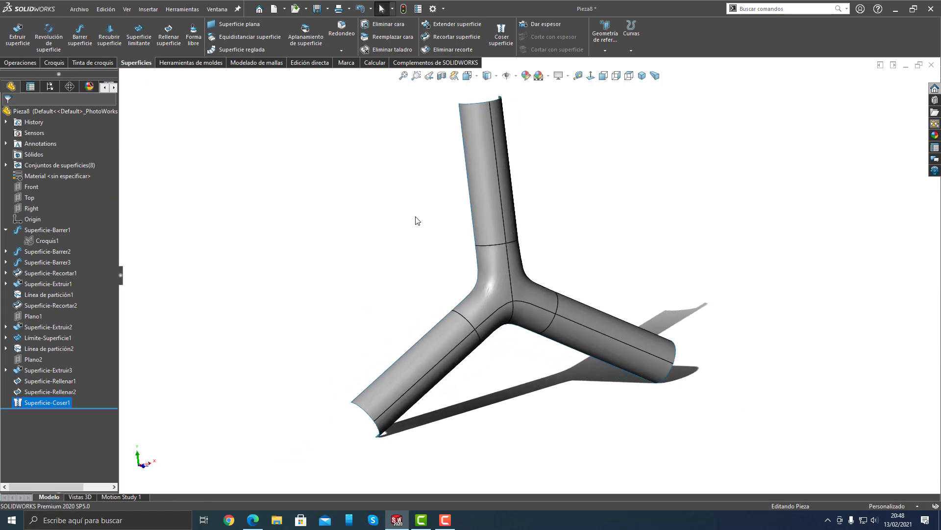
Mirror the knitted surface body about the Front plane, with the option to knit the surfaces turned on.
{"action": "left_click", "coordinate": [23, 60]}
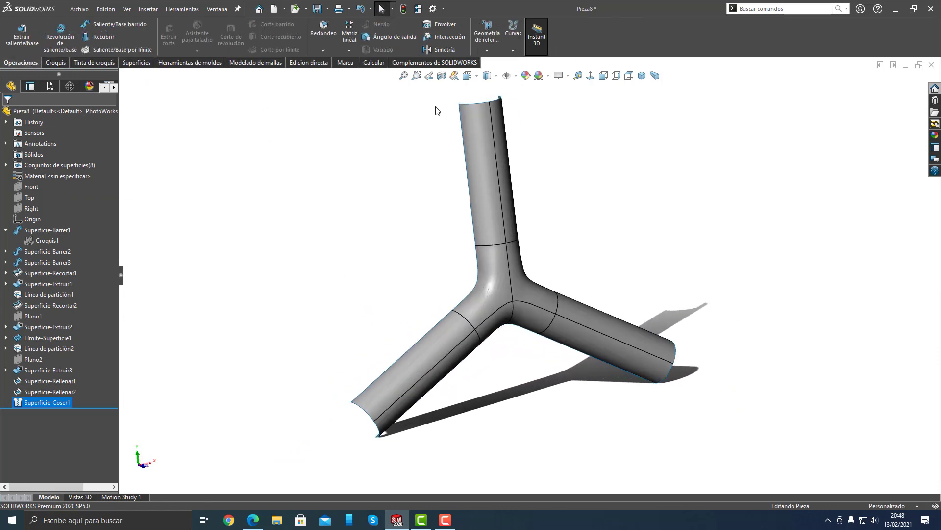
{"action": "left_click", "coordinate": [444, 50]}
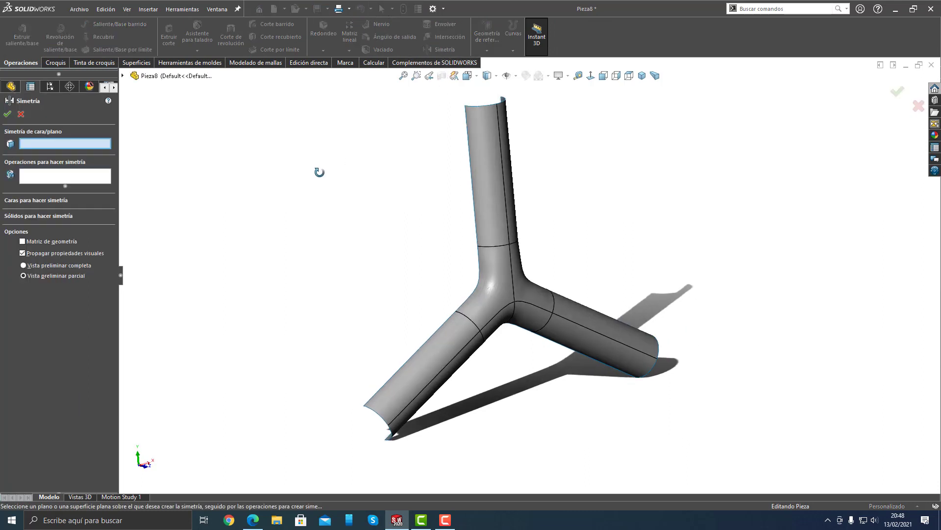
{"action": "left_click", "coordinate": [122, 77]}
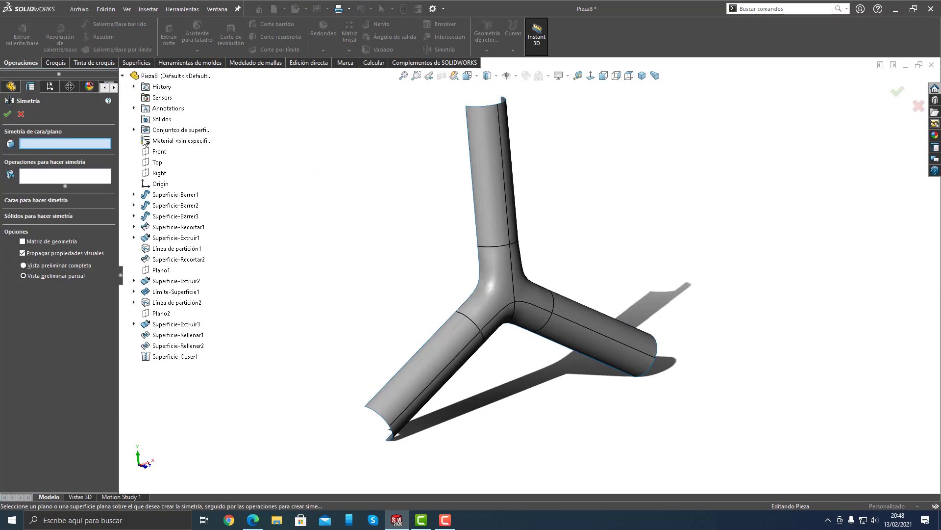
{"action": "left_click", "coordinate": [158, 151]}
{"action": "left_click", "coordinate": [63, 215]}
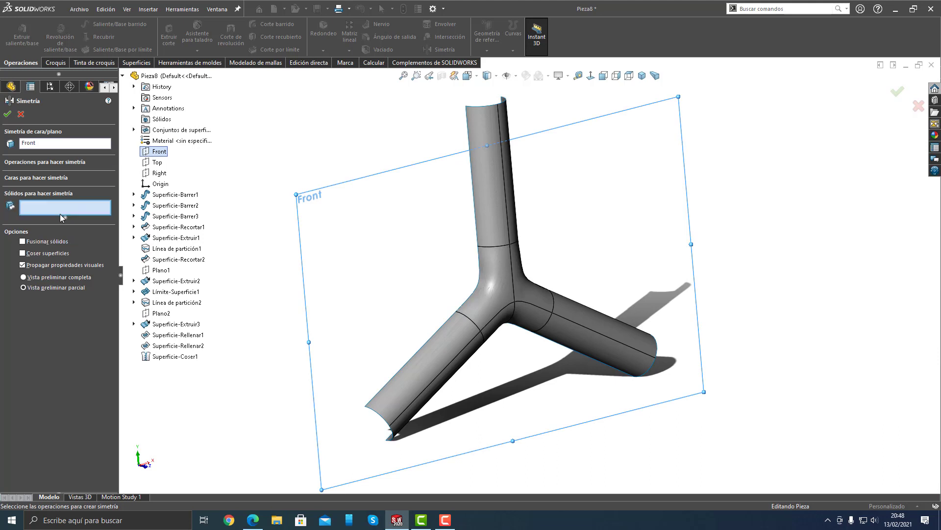
{"action": "left_click", "coordinate": [478, 182]}
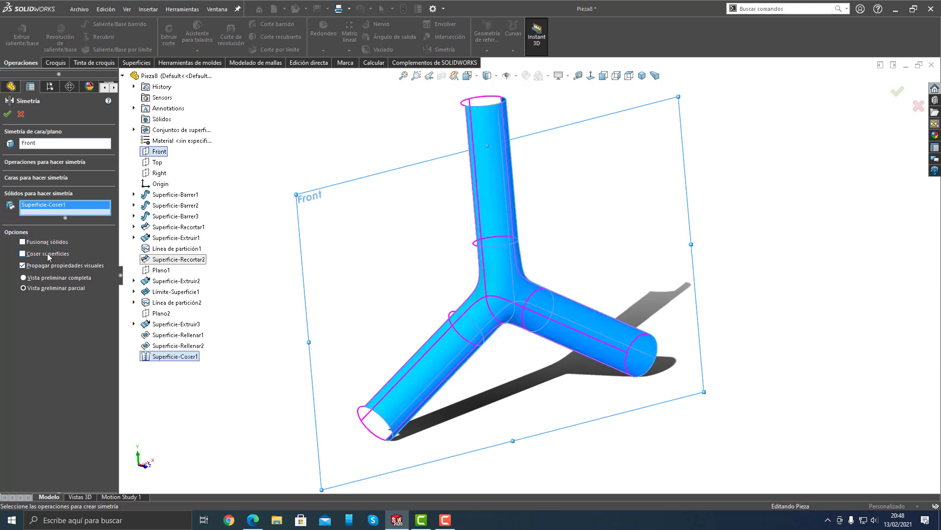
{"action": "left_click", "coordinate": [7, 115]}
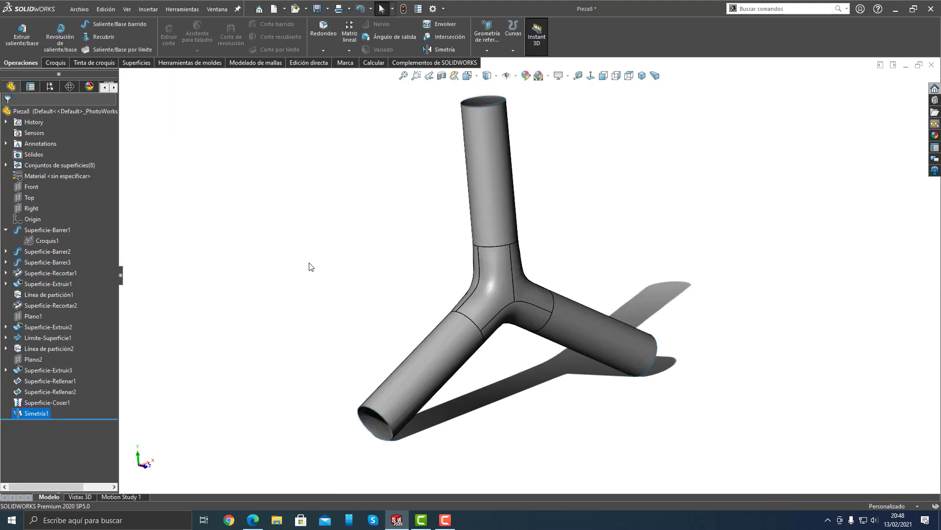
Change the display style to shaded without edges.
{"action": "middle_click_drag", "start_coordinate": [282, 252], "coordinate": [282, 300]}
{"action": "scroll", "coordinate": [552, 277], "scroll_direction": "down", "scroll_amount": 3}
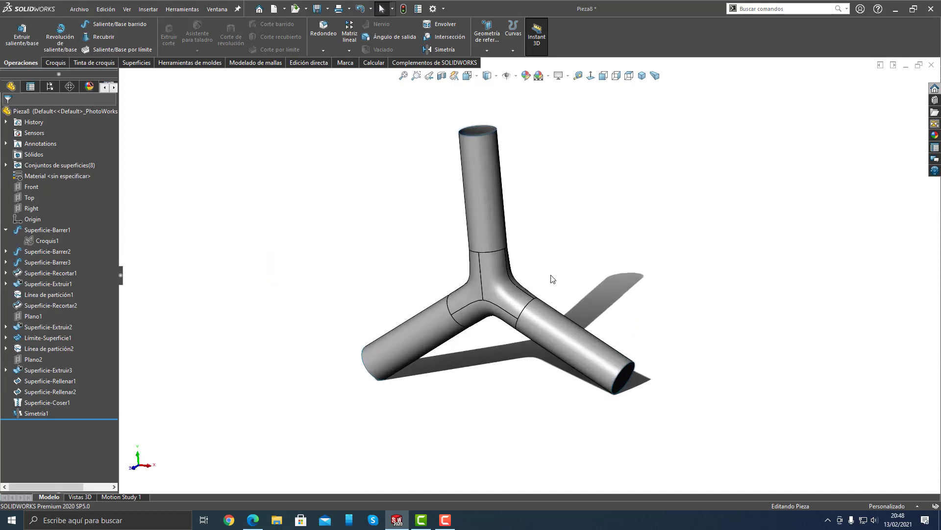
{"action": "middle_click_drag", "start_coordinate": [551, 279], "coordinate": [557, 273]}
{"action": "left_click", "coordinate": [495, 75]}
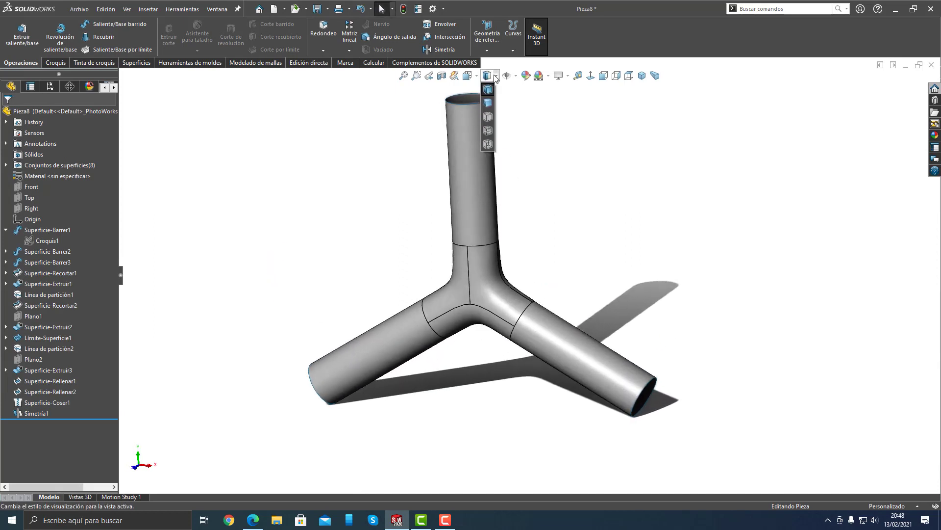
{"action": "left_click", "coordinate": [489, 104]}
{"action": "middle_click_drag", "start_coordinate": [557, 275], "coordinate": [569, 197]}
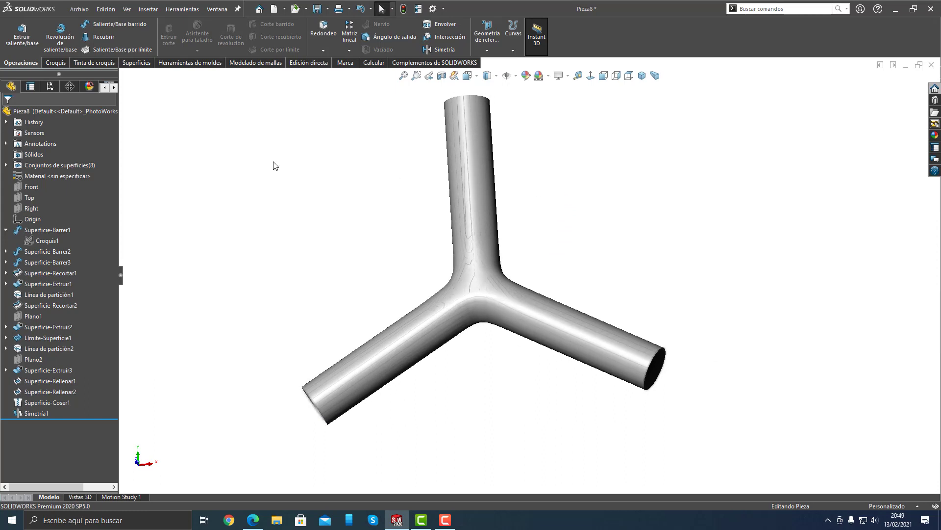
Examine the continuity of the tube junction with zebra stripes, and turn the stripes off again.
{"action": "left_click", "coordinate": [147, 64]}
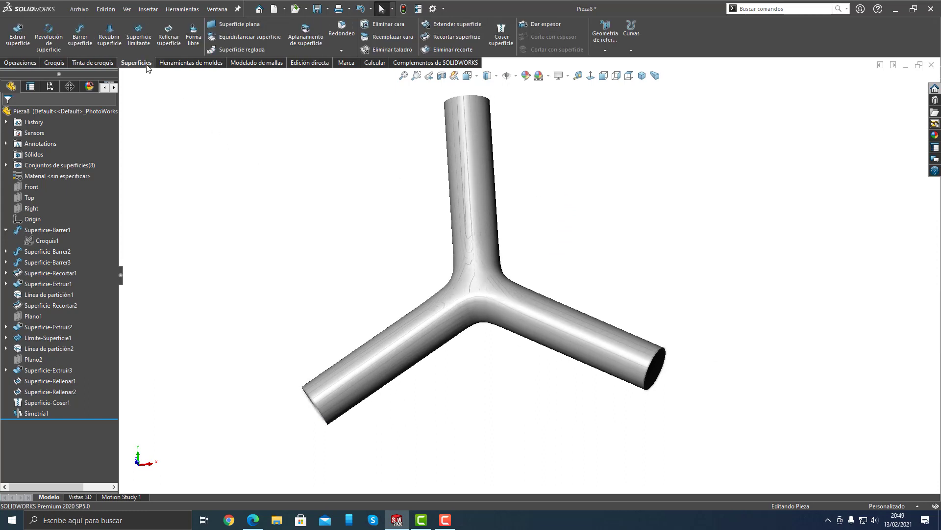
{"action": "left_click", "coordinate": [376, 63]}
{"action": "left_click", "coordinate": [443, 38]}
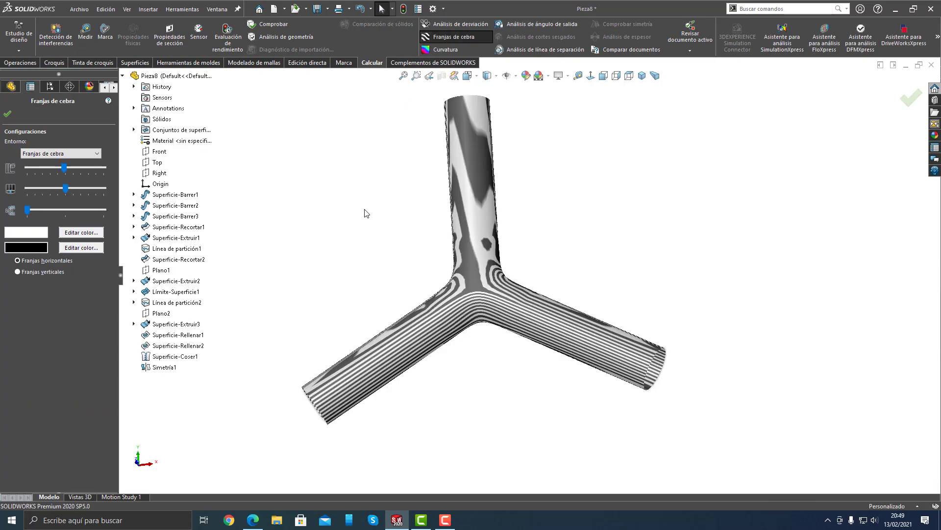
{"action": "middle_click_drag", "start_coordinate": [363, 212], "coordinate": [477, 240]}
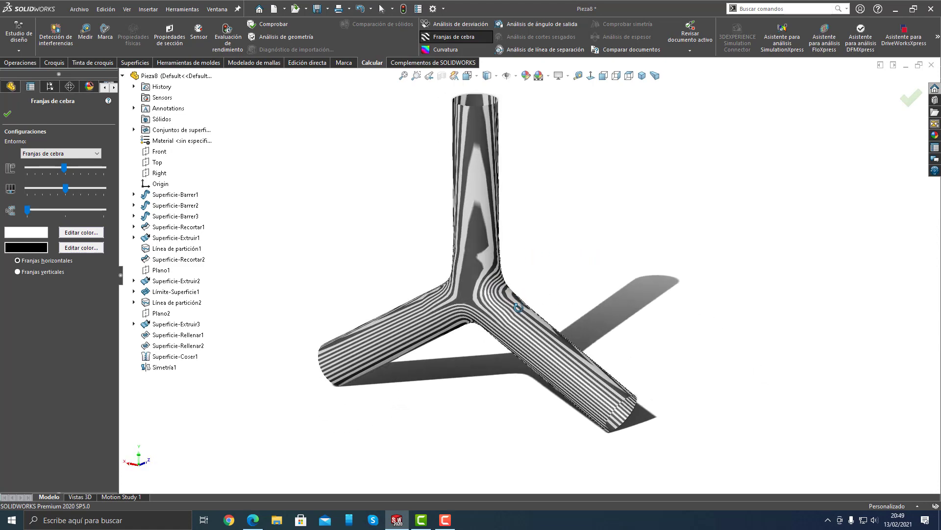
{"action": "left_click", "coordinate": [4, 114]}
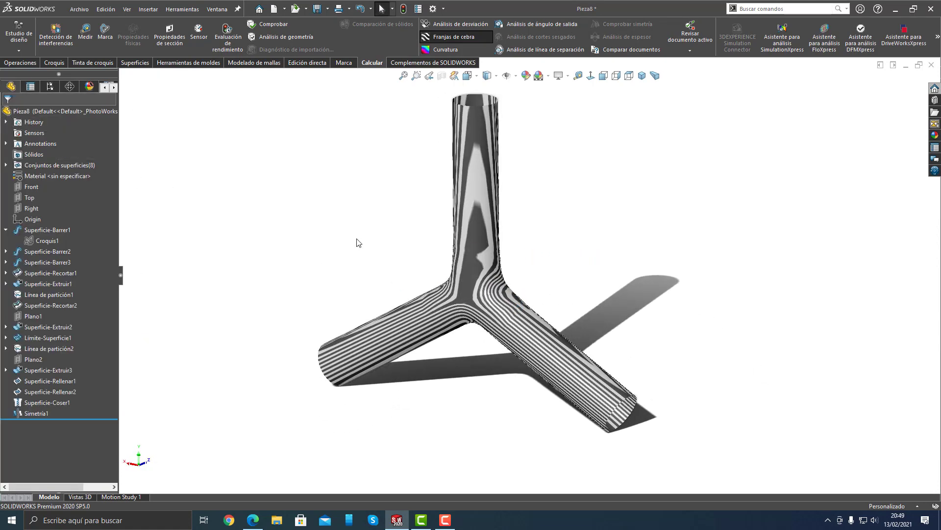
{"action": "left_click", "coordinate": [432, 38]}
{"action": "middle_click_drag", "start_coordinate": [402, 162], "coordinate": [337, 213]}
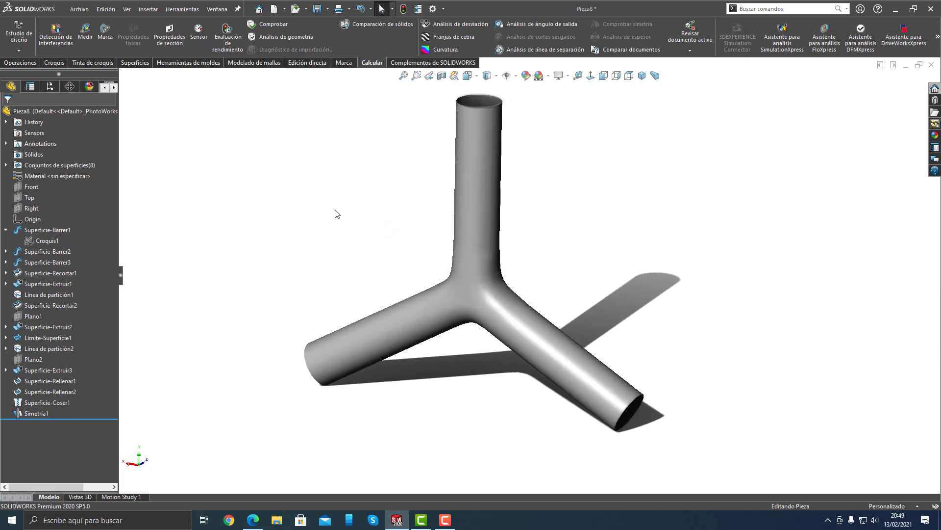
Thicken the mirrored surface by 2 mm towards its inner side.
{"action": "left_click", "coordinate": [135, 63]}
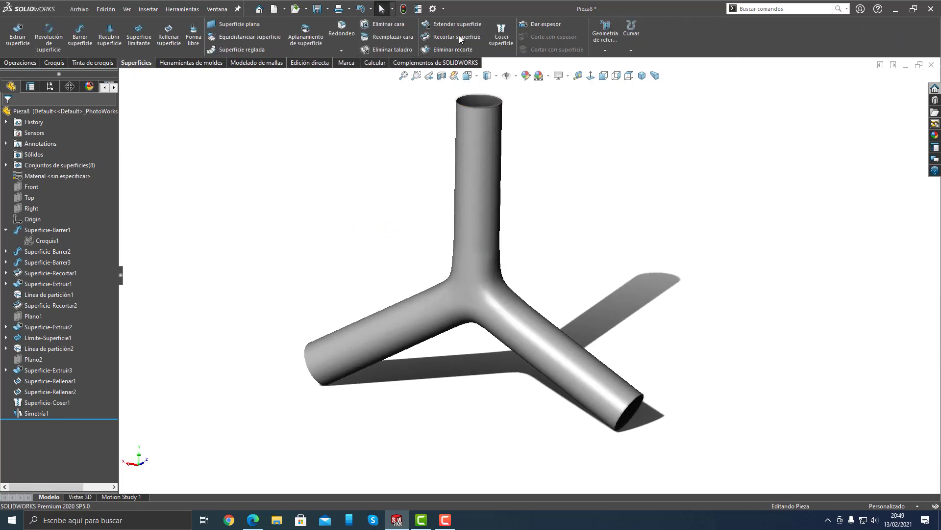
{"action": "left_click", "coordinate": [534, 24]}
{"action": "left_click", "coordinate": [487, 128]}
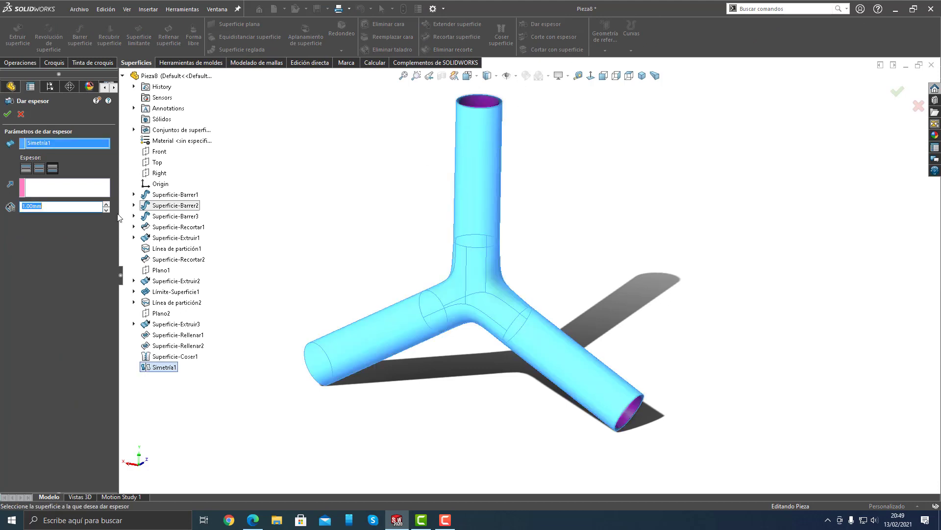
{"action": "left_click", "coordinate": [27, 169]}
{"action": "left_click", "coordinate": [52, 169]}
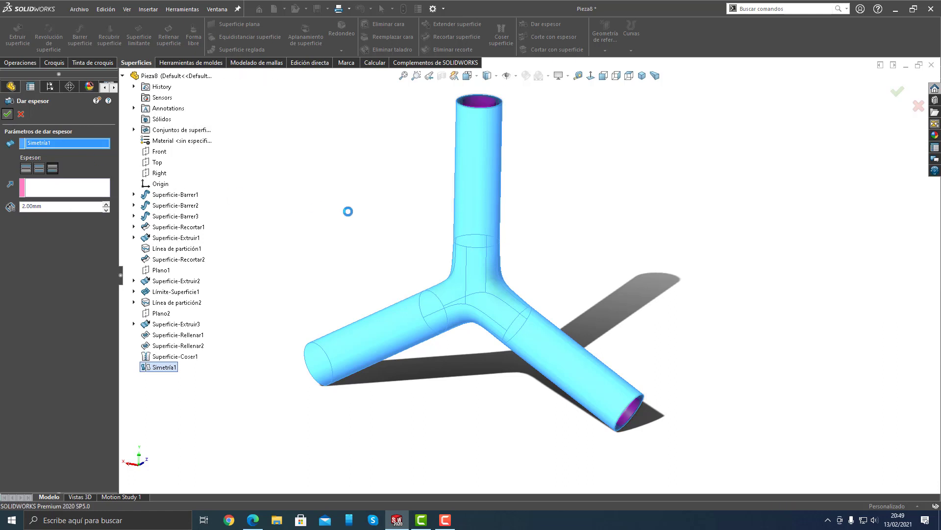
Section the view of the thickened body along the Front plane to examine the wall.
{"action": "middle_click_drag", "start_coordinate": [394, 189], "coordinate": [381, 216]}
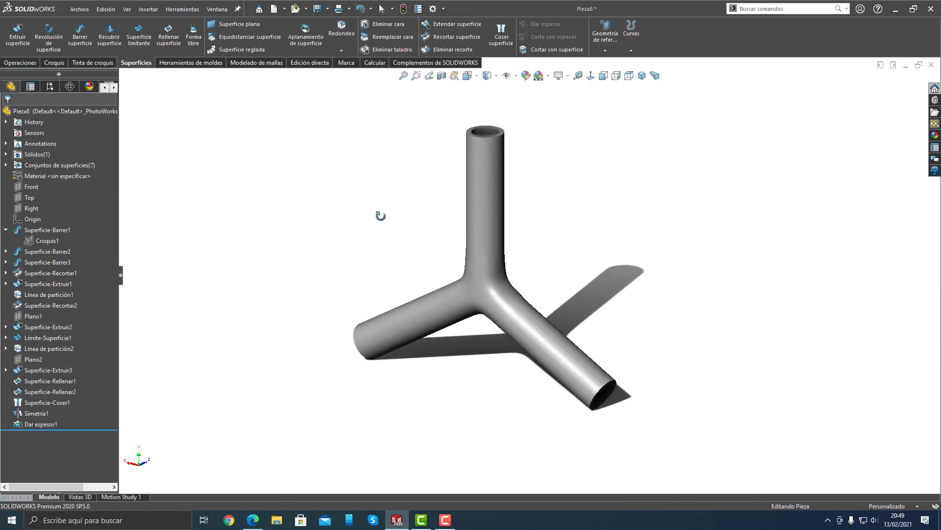
{"action": "left_click", "coordinate": [442, 76]}
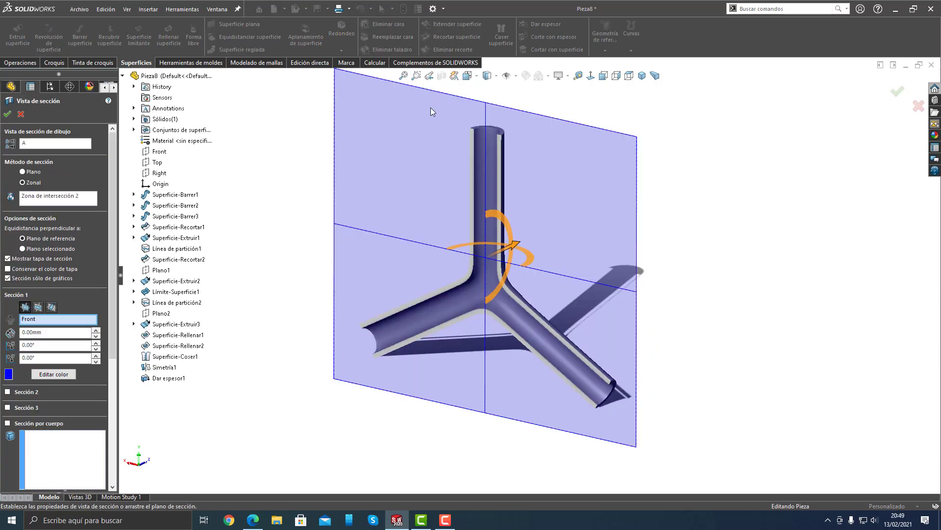
{"action": "left_click", "coordinate": [8, 114]}
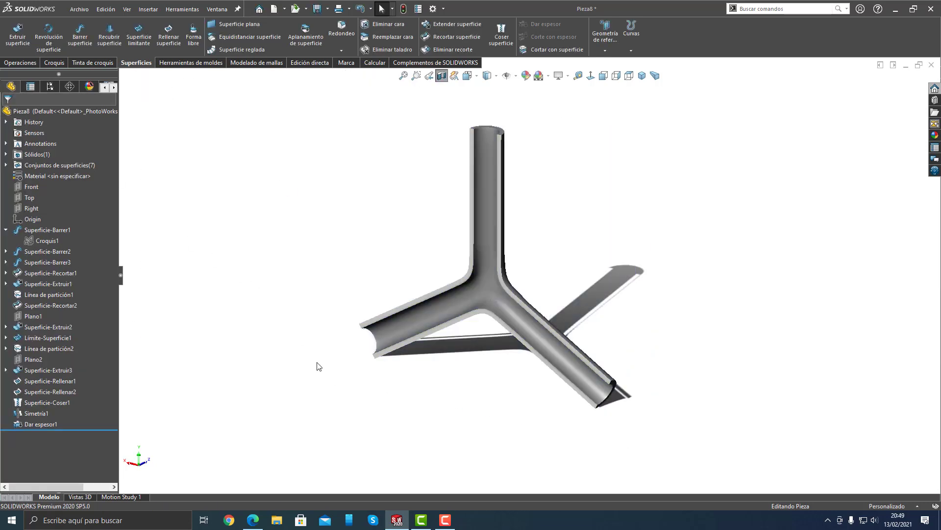